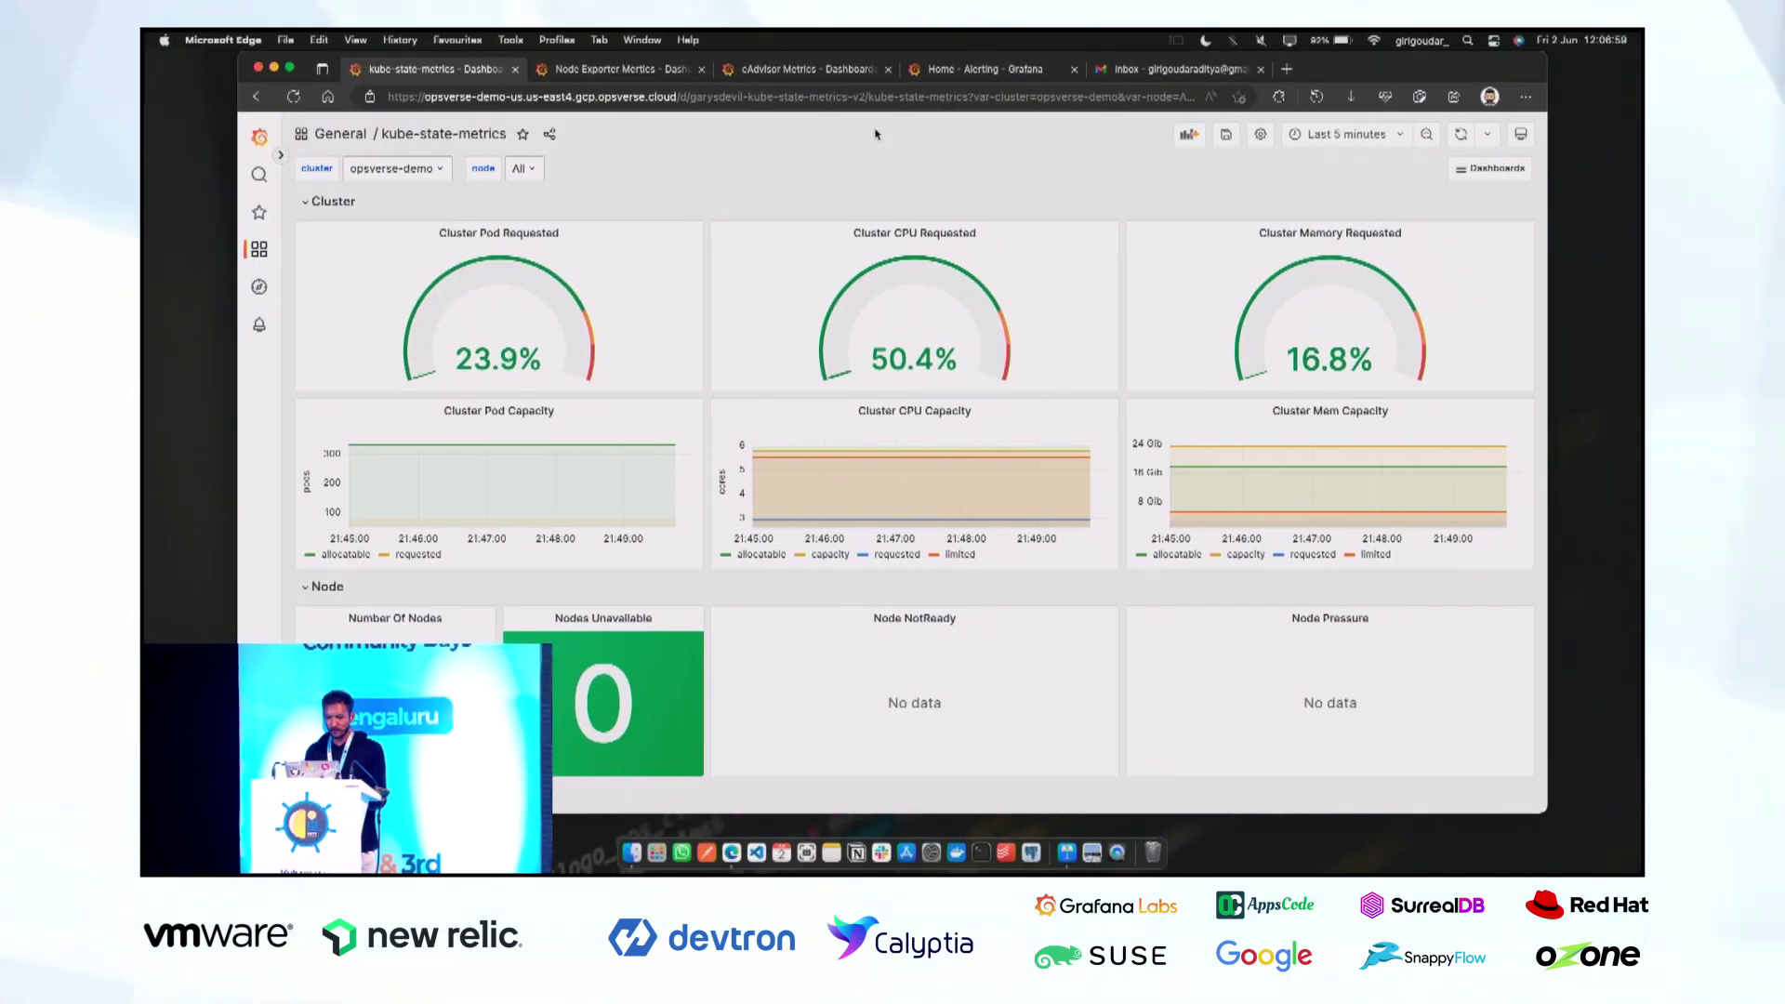
Maximize the browser, review the kube-state-metrics panels, then switch to the Node Exporter Metrics dashboard.
double_click(1407, 68)
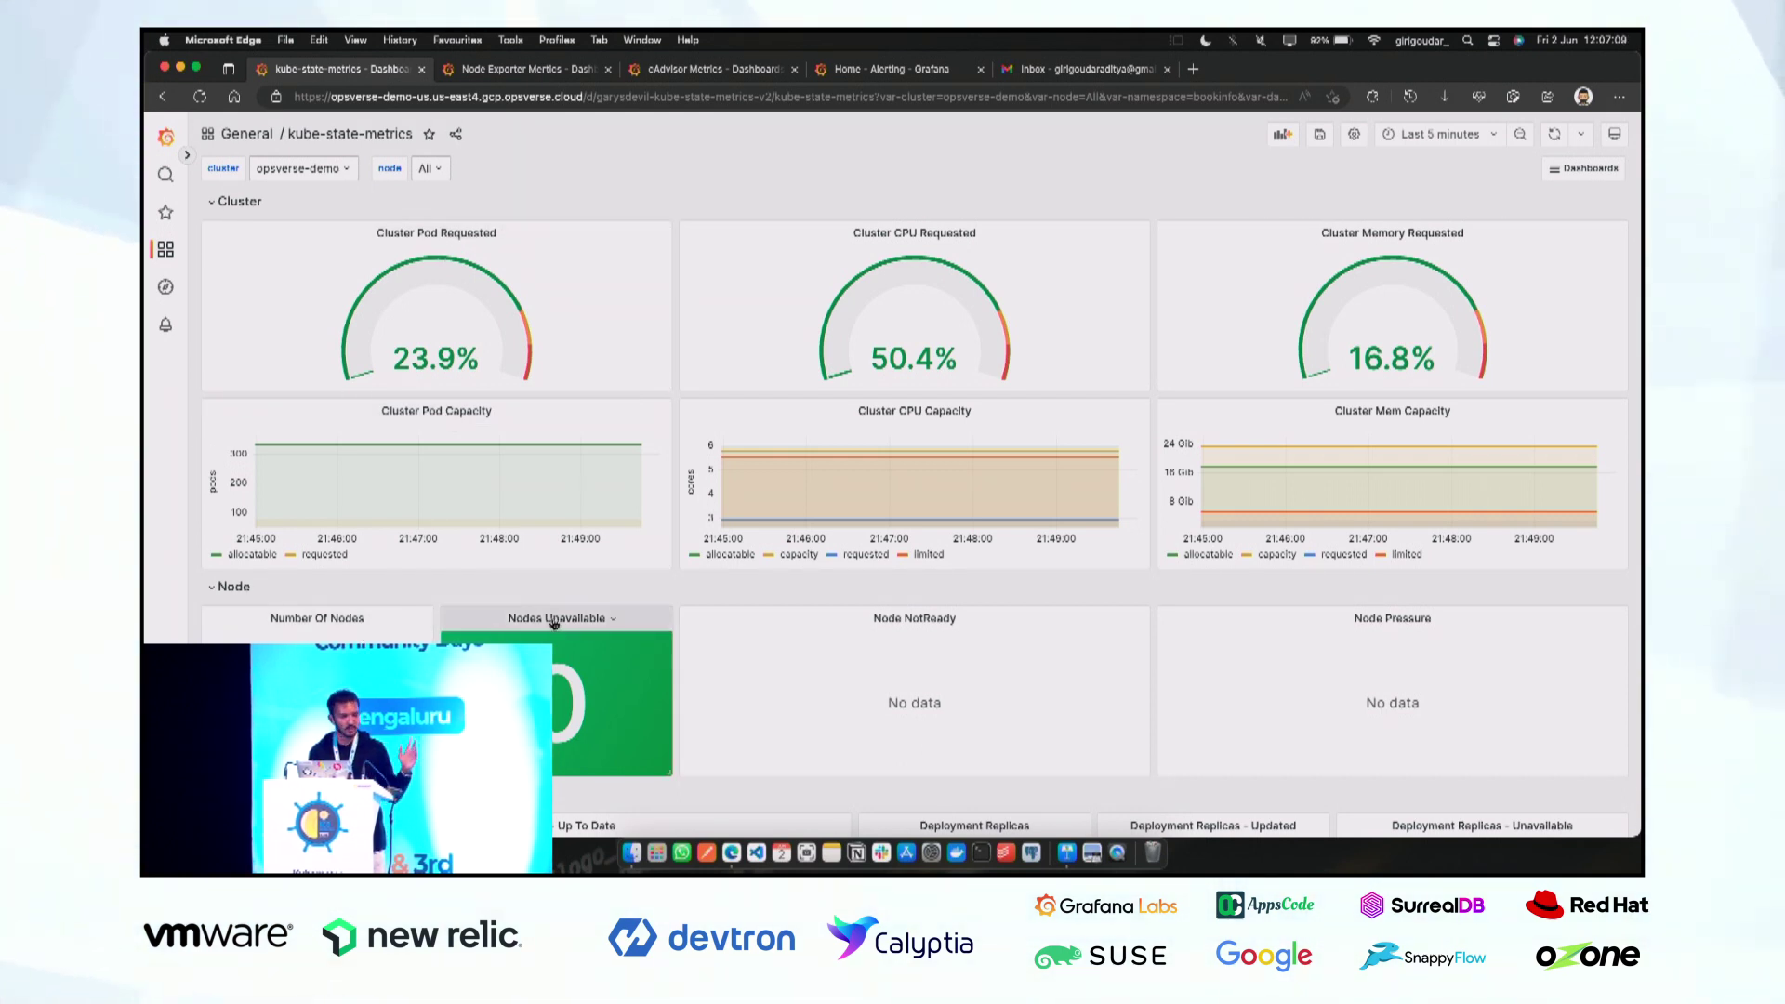
scroll(556, 623, "down", 5)
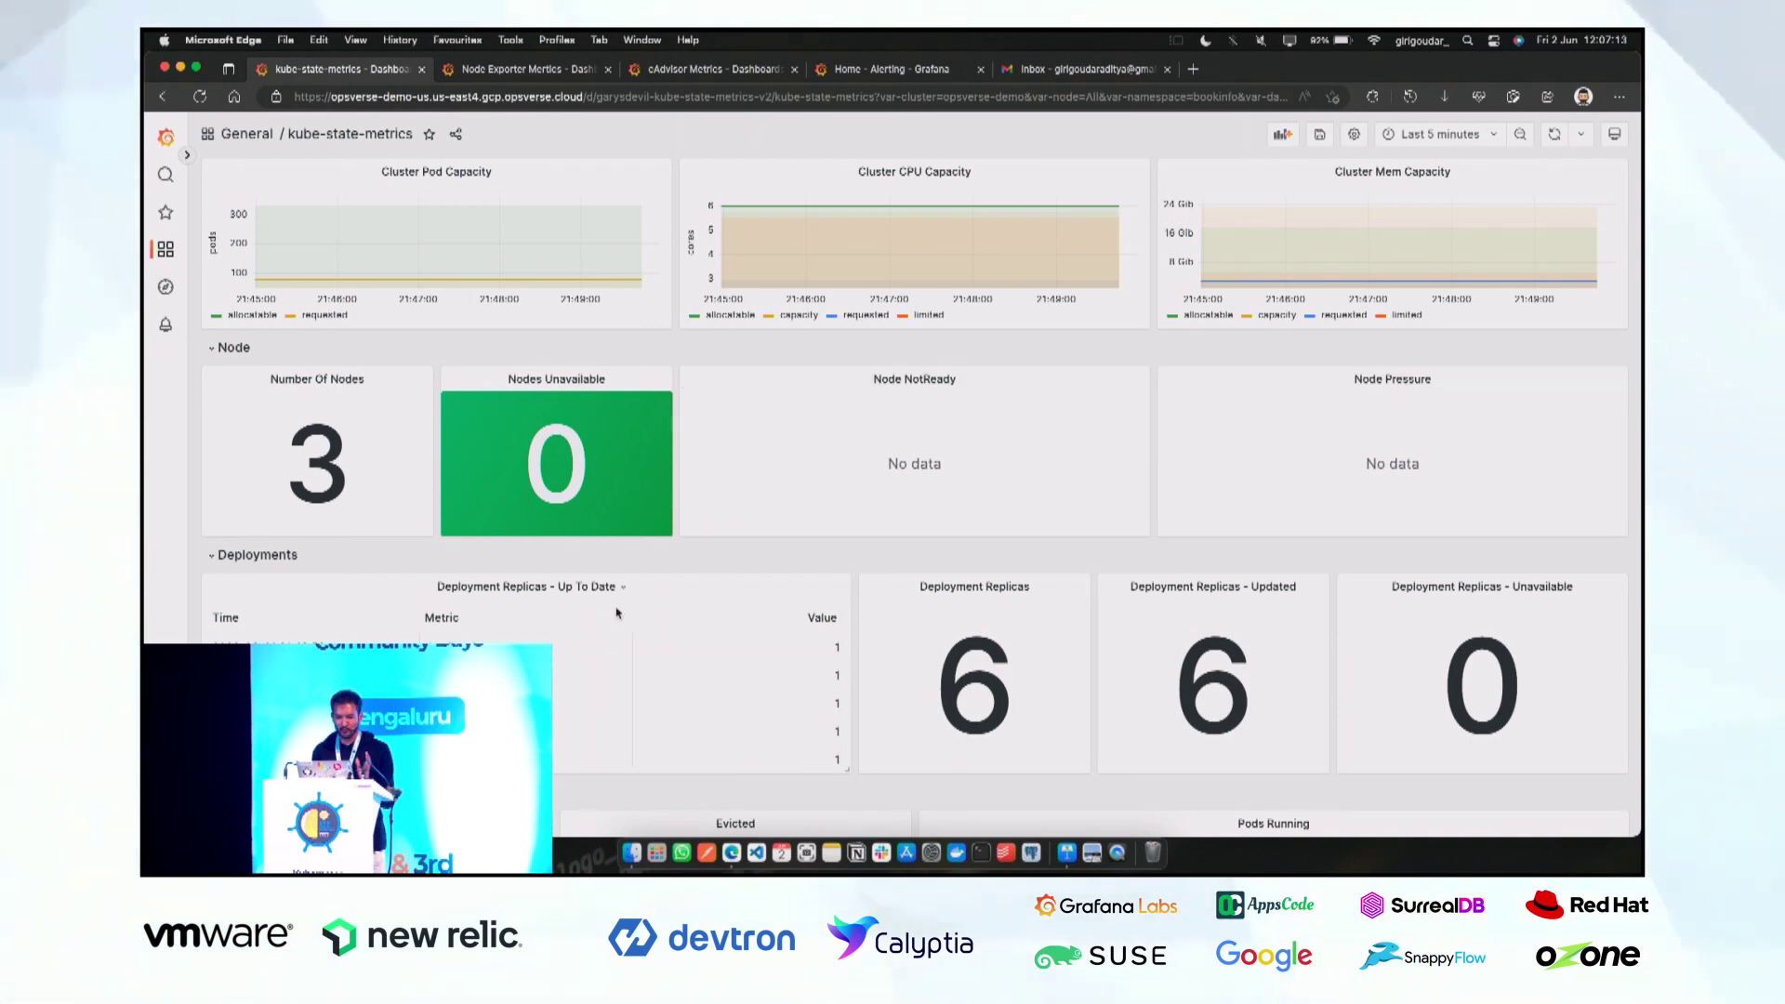
scroll(617, 613, "down", 6)
scroll(558, 595, "down", 5)
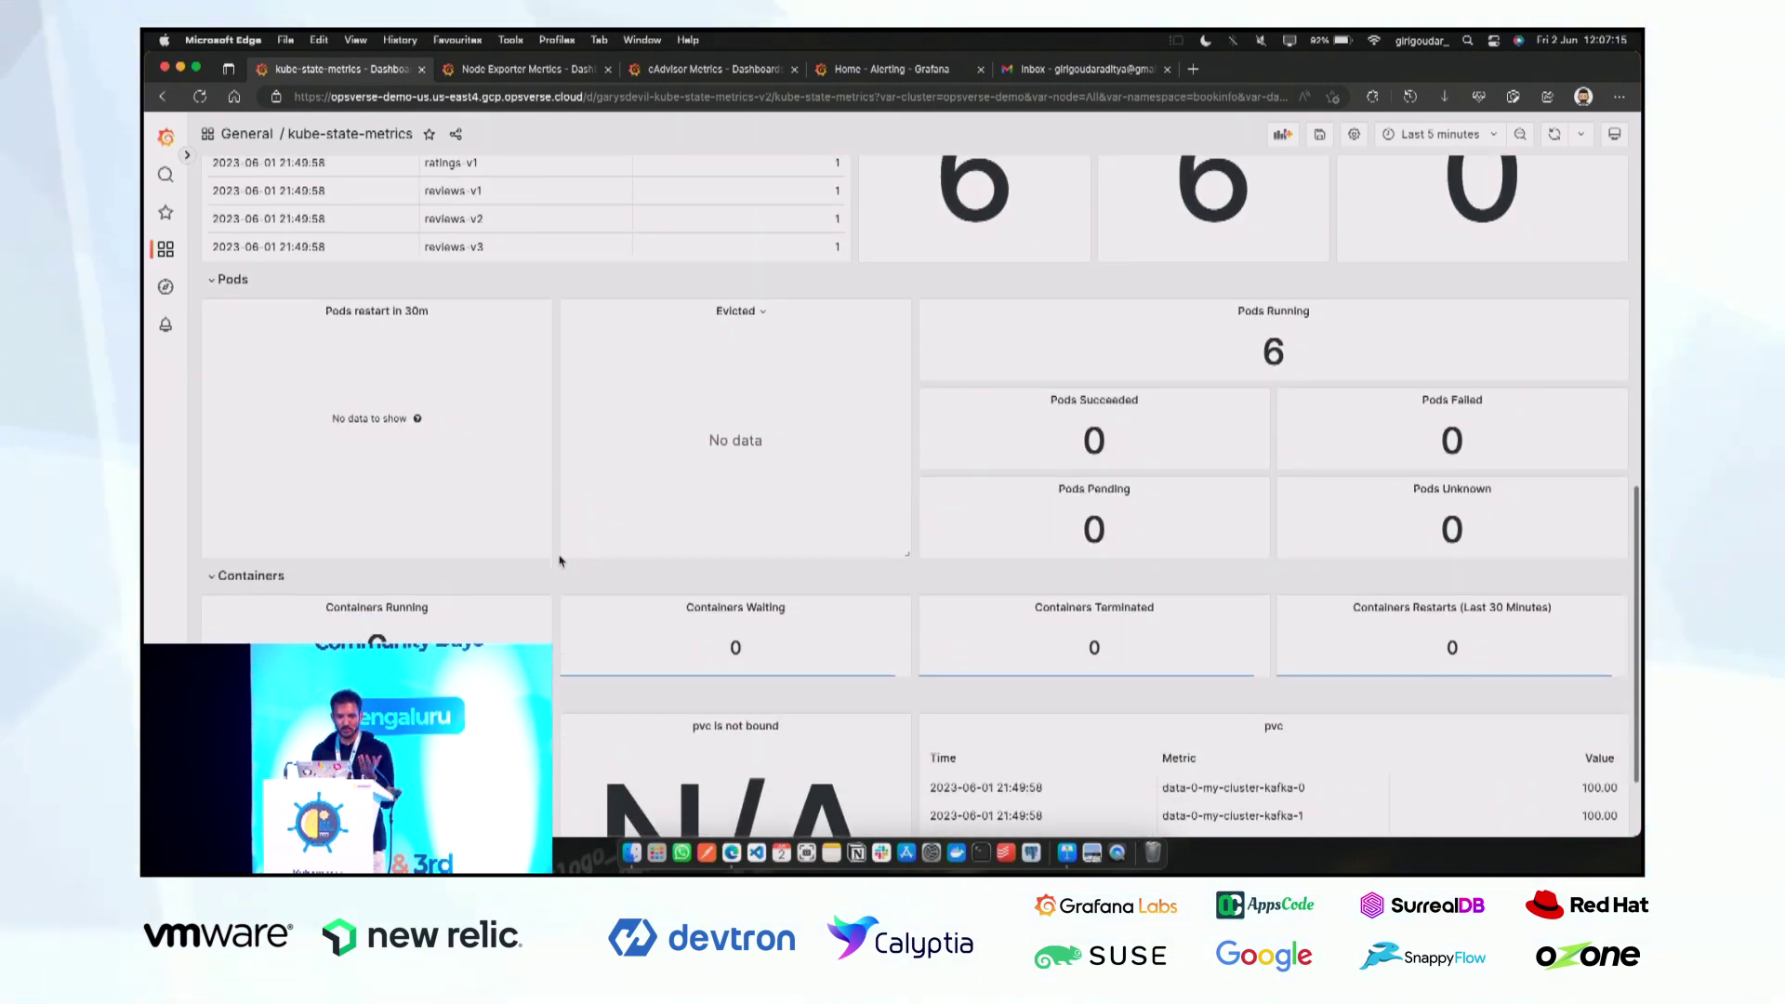
scroll(554, 588, "down", 2)
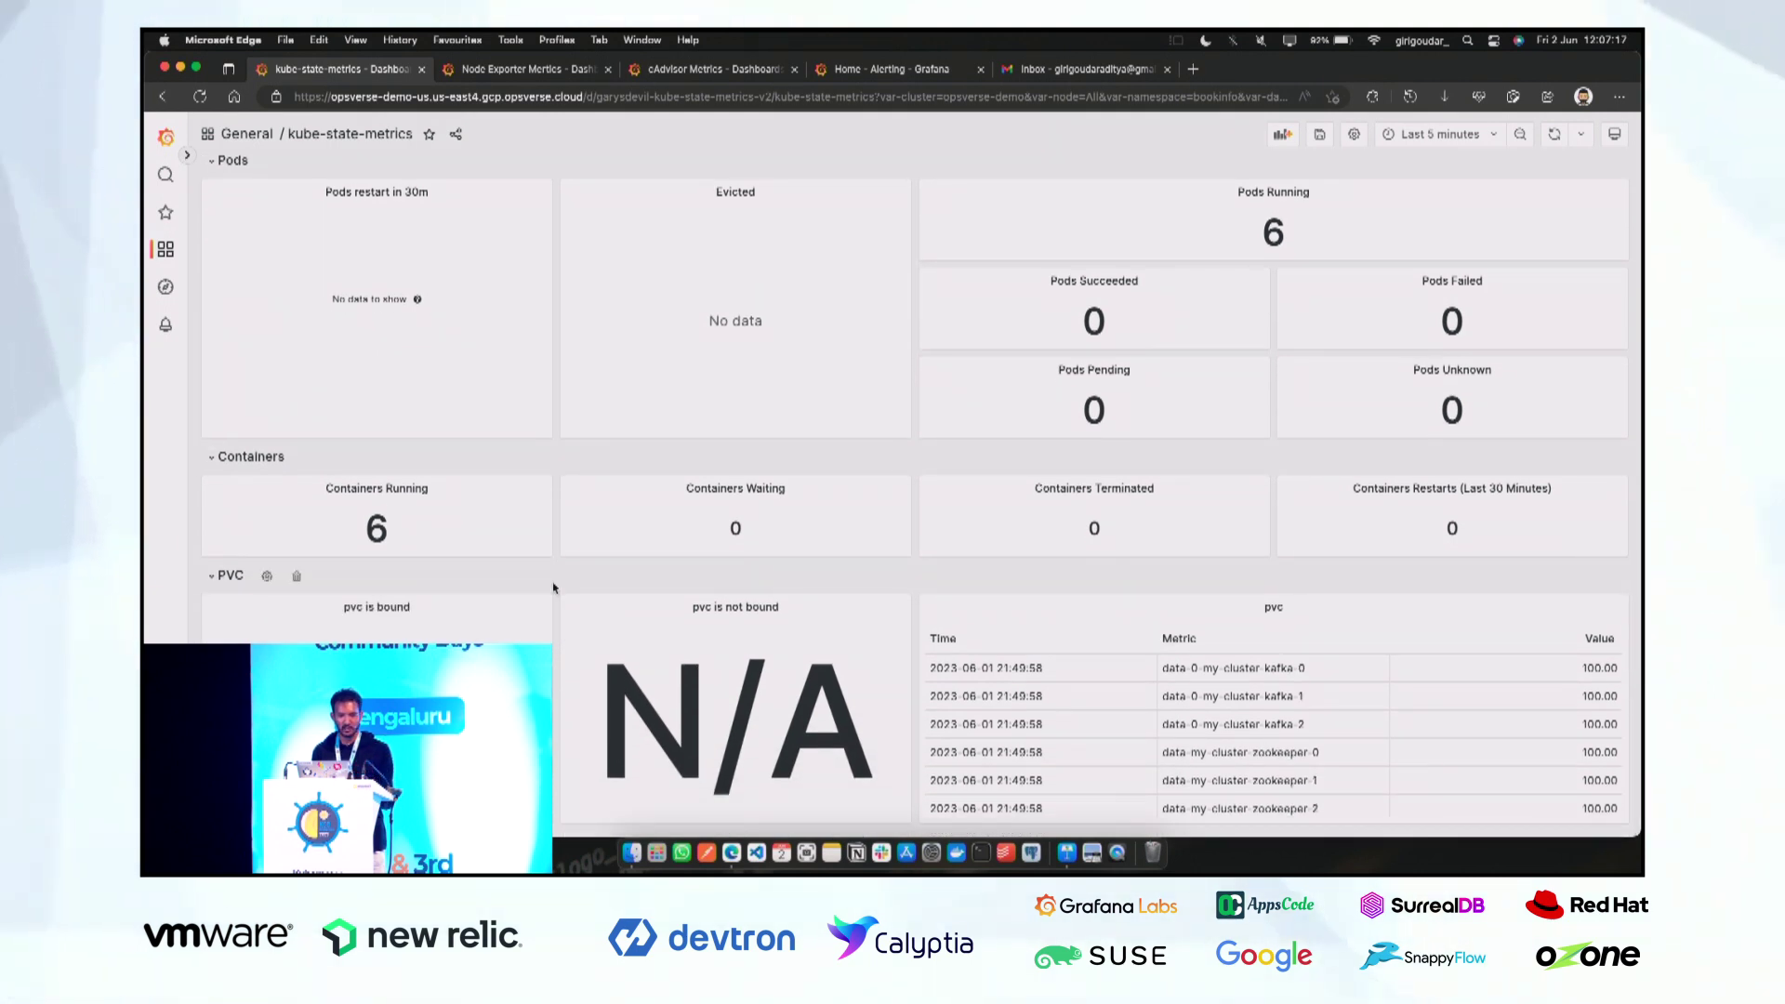
scroll(553, 587, "up", 18)
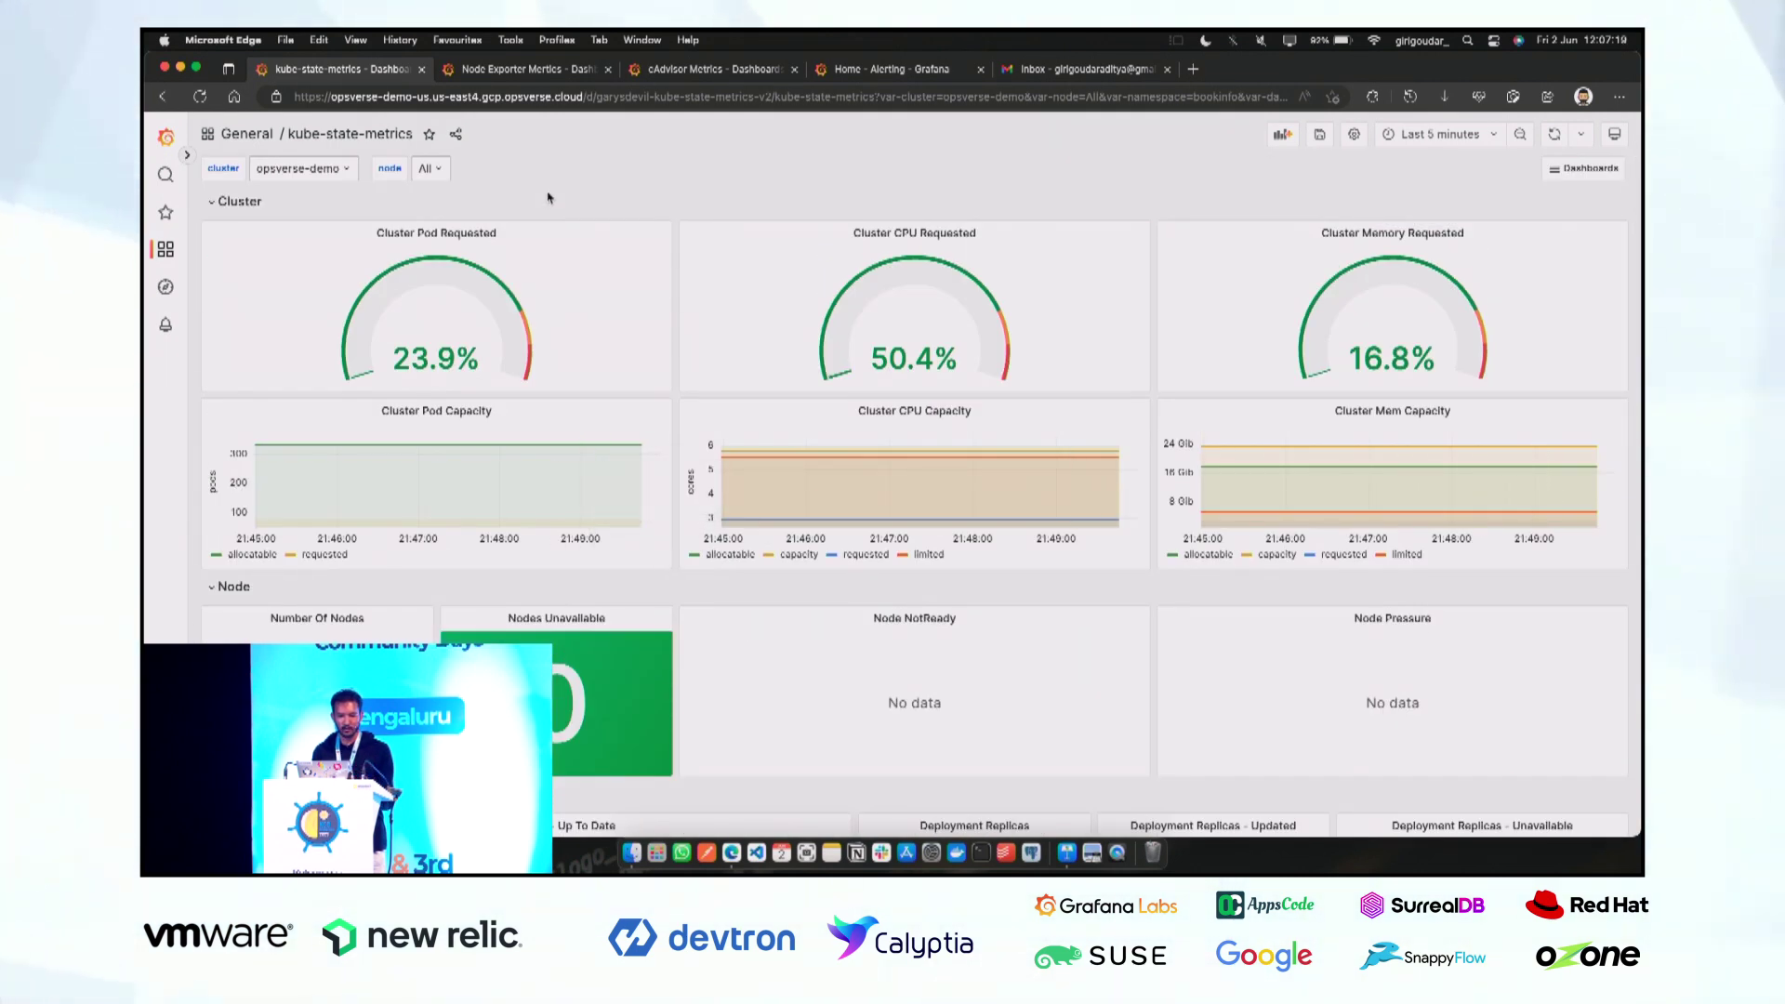
left_click(515, 70)
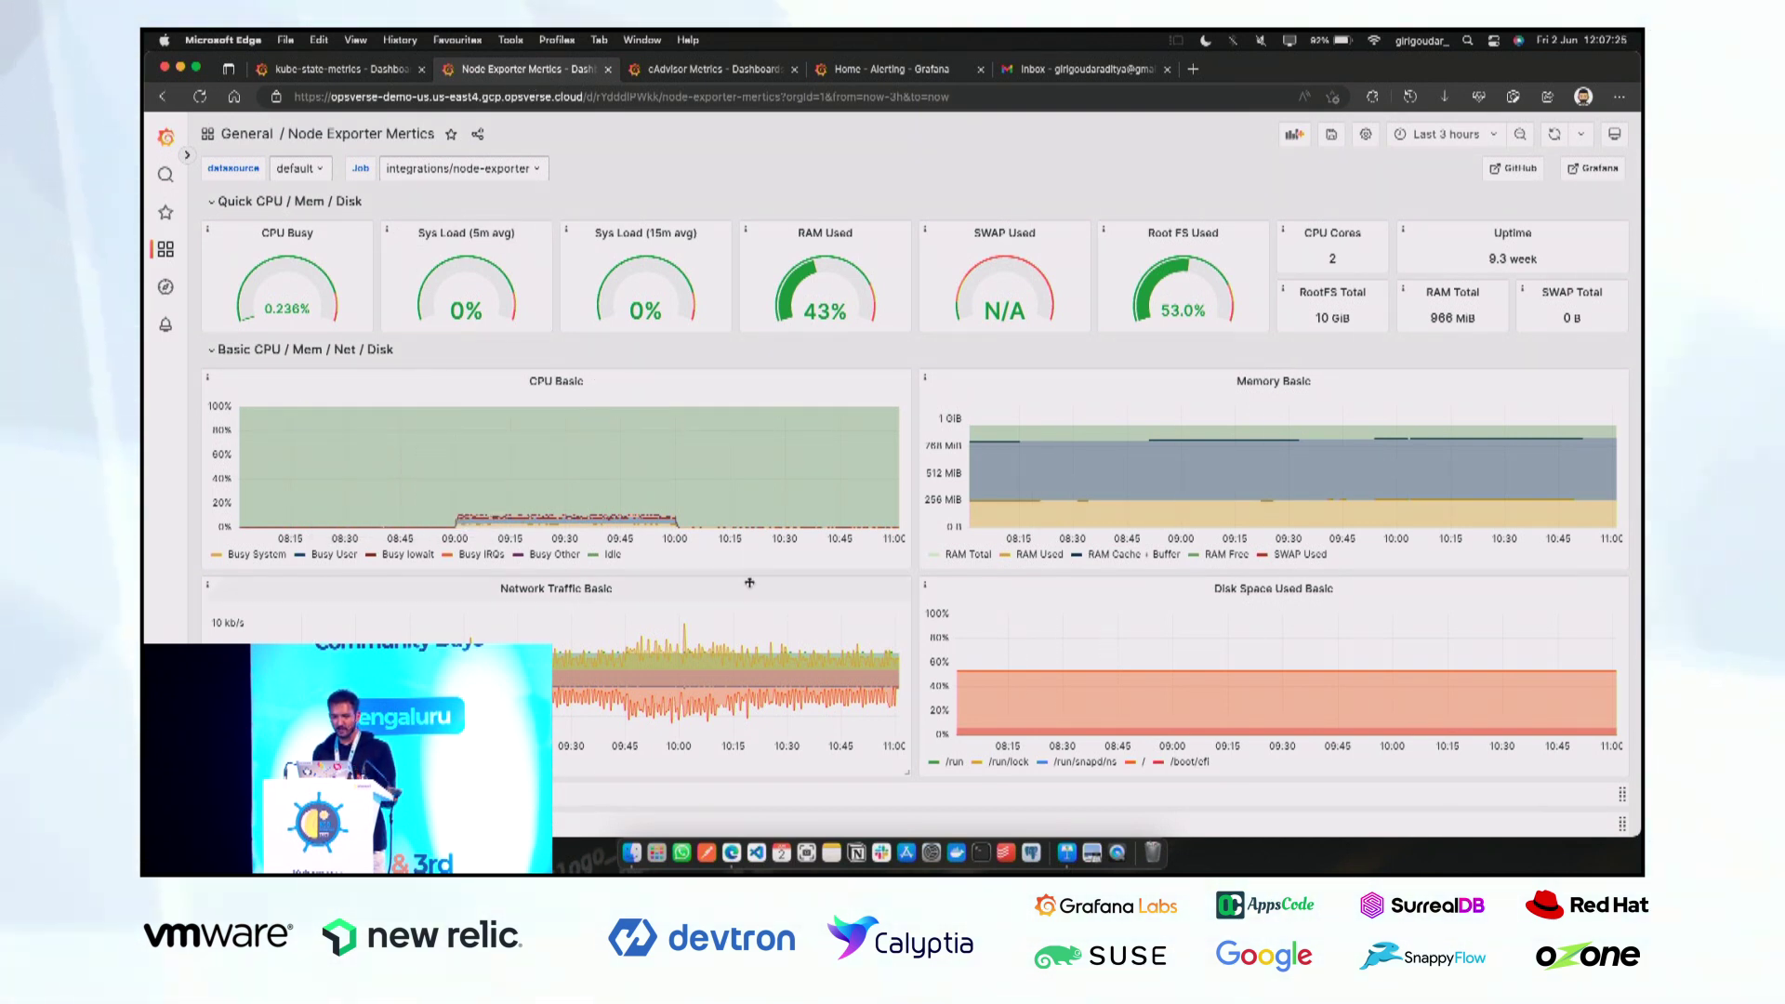
Review the Node Exporter and cAdvisor dashboards (12 running containers, 323 MiB), then go to Alerting home.
scroll(929, 550, "down", 3)
scroll(745, 545, "down", 3)
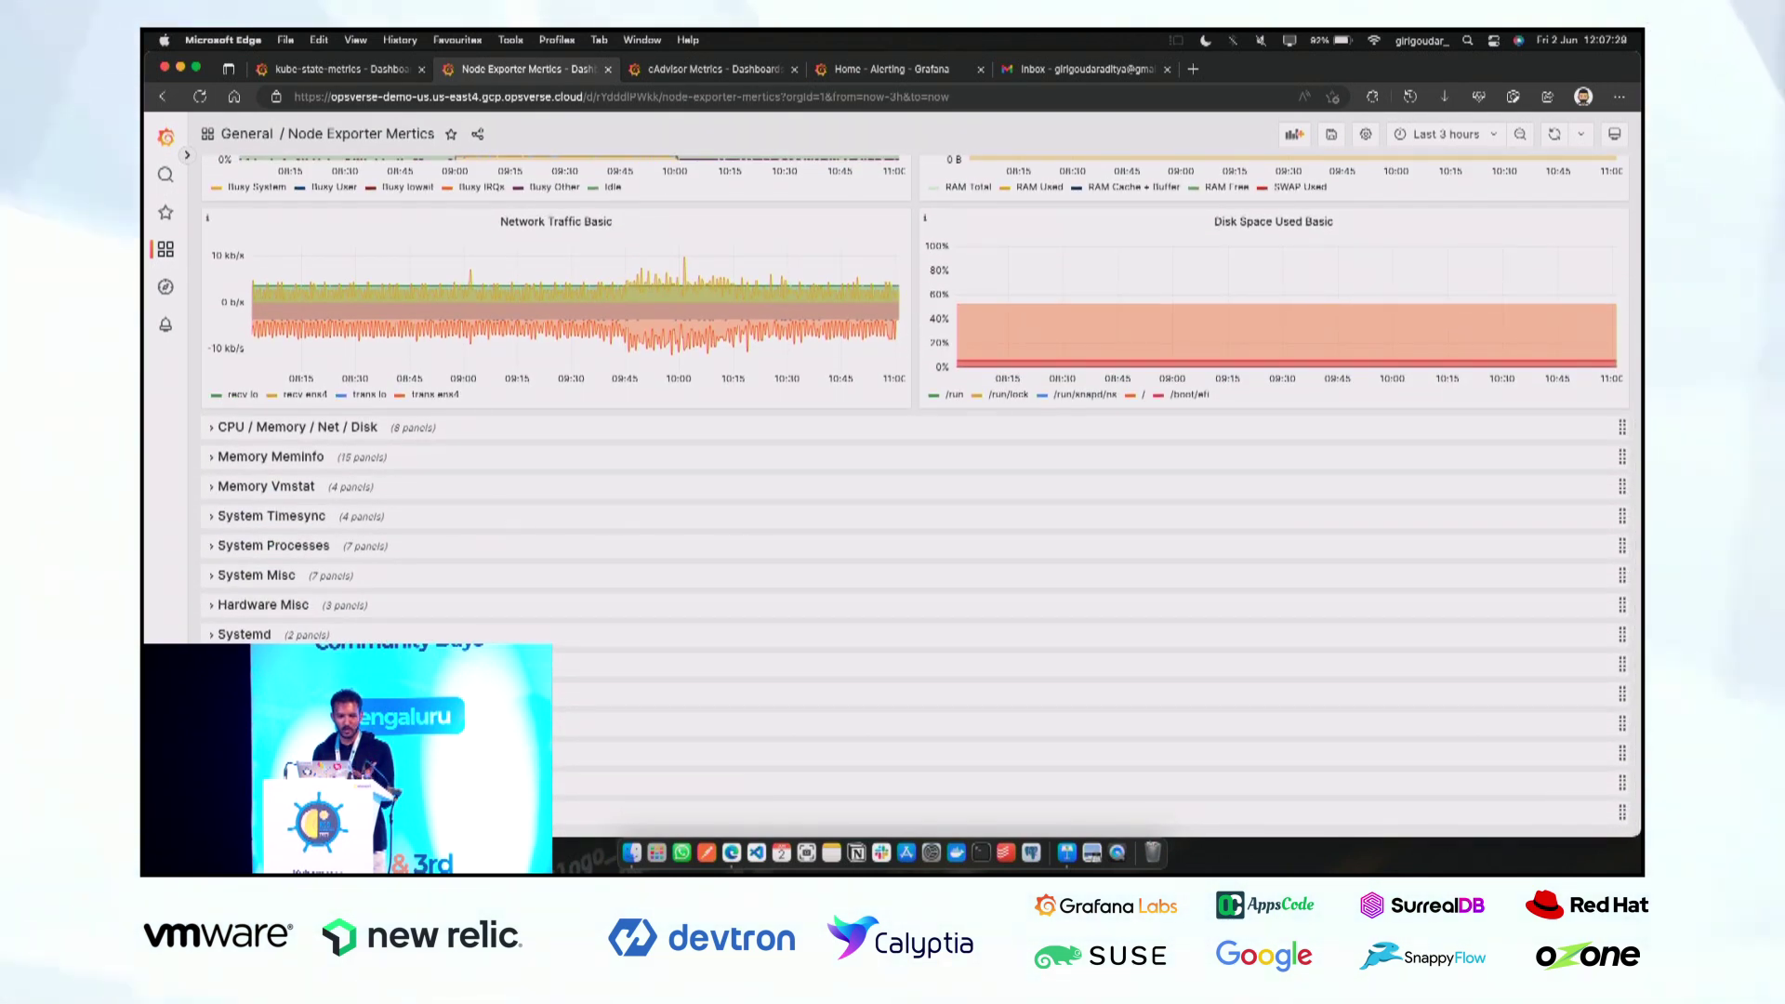
scroll(598, 617, "up", 5)
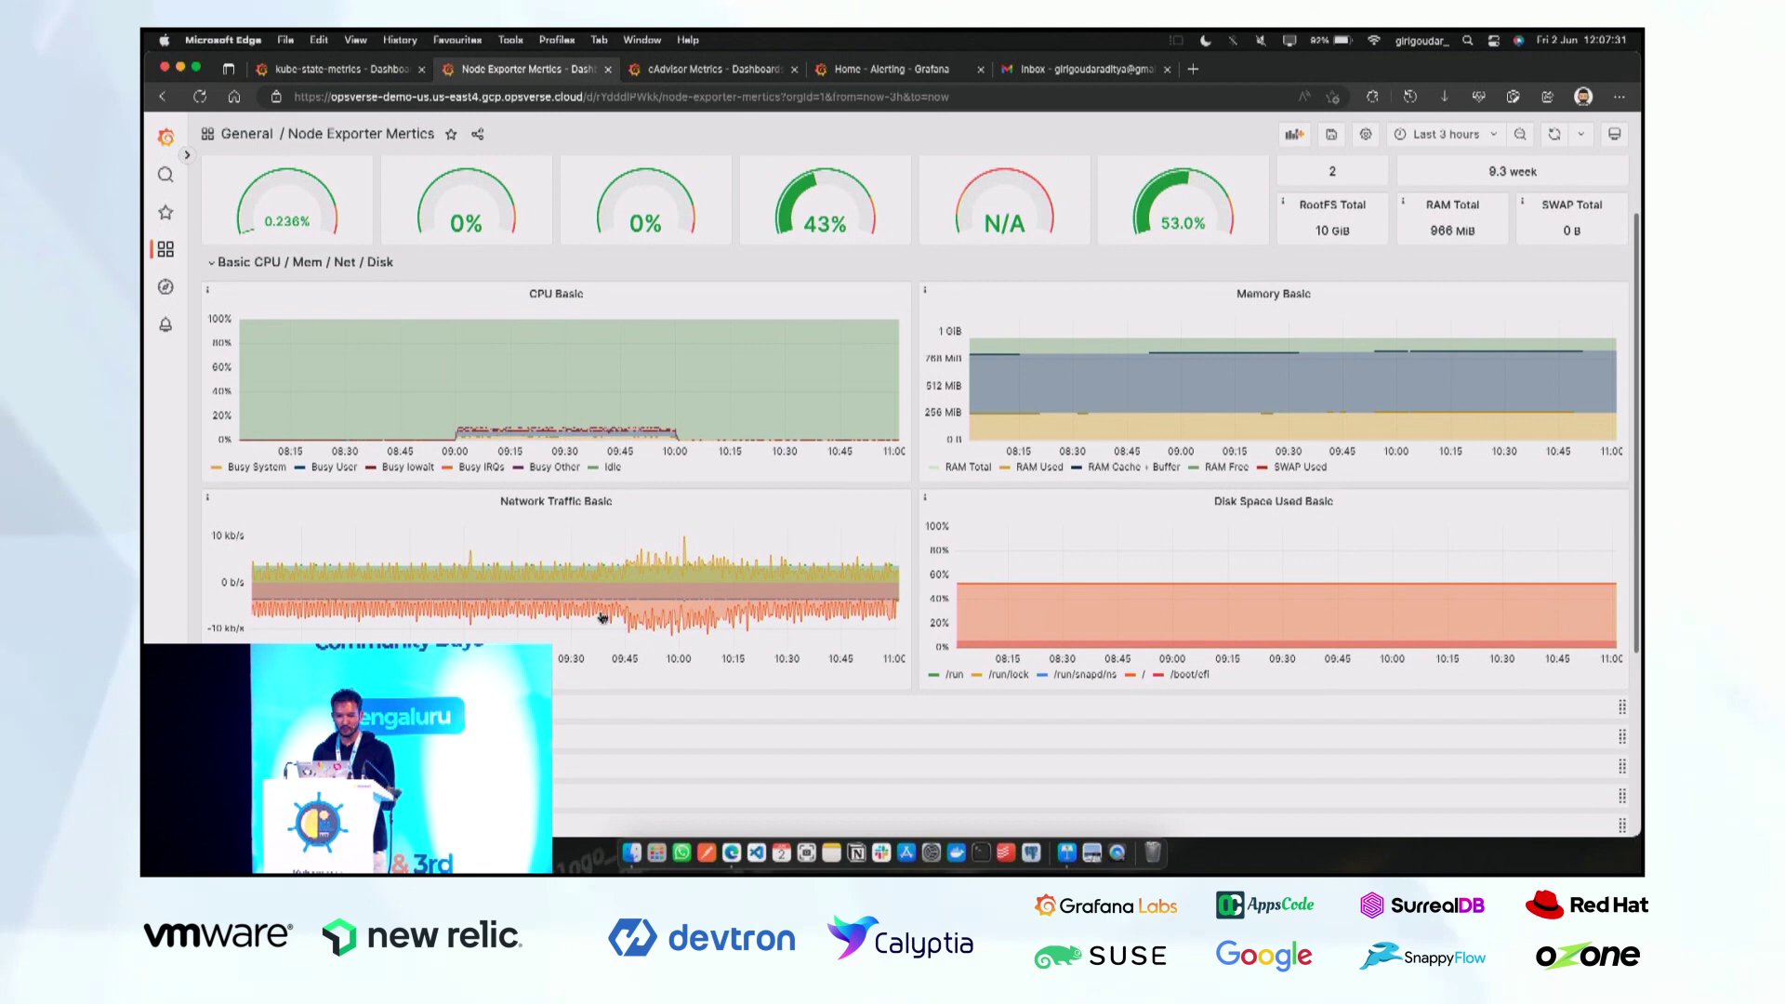
left_click(712, 69)
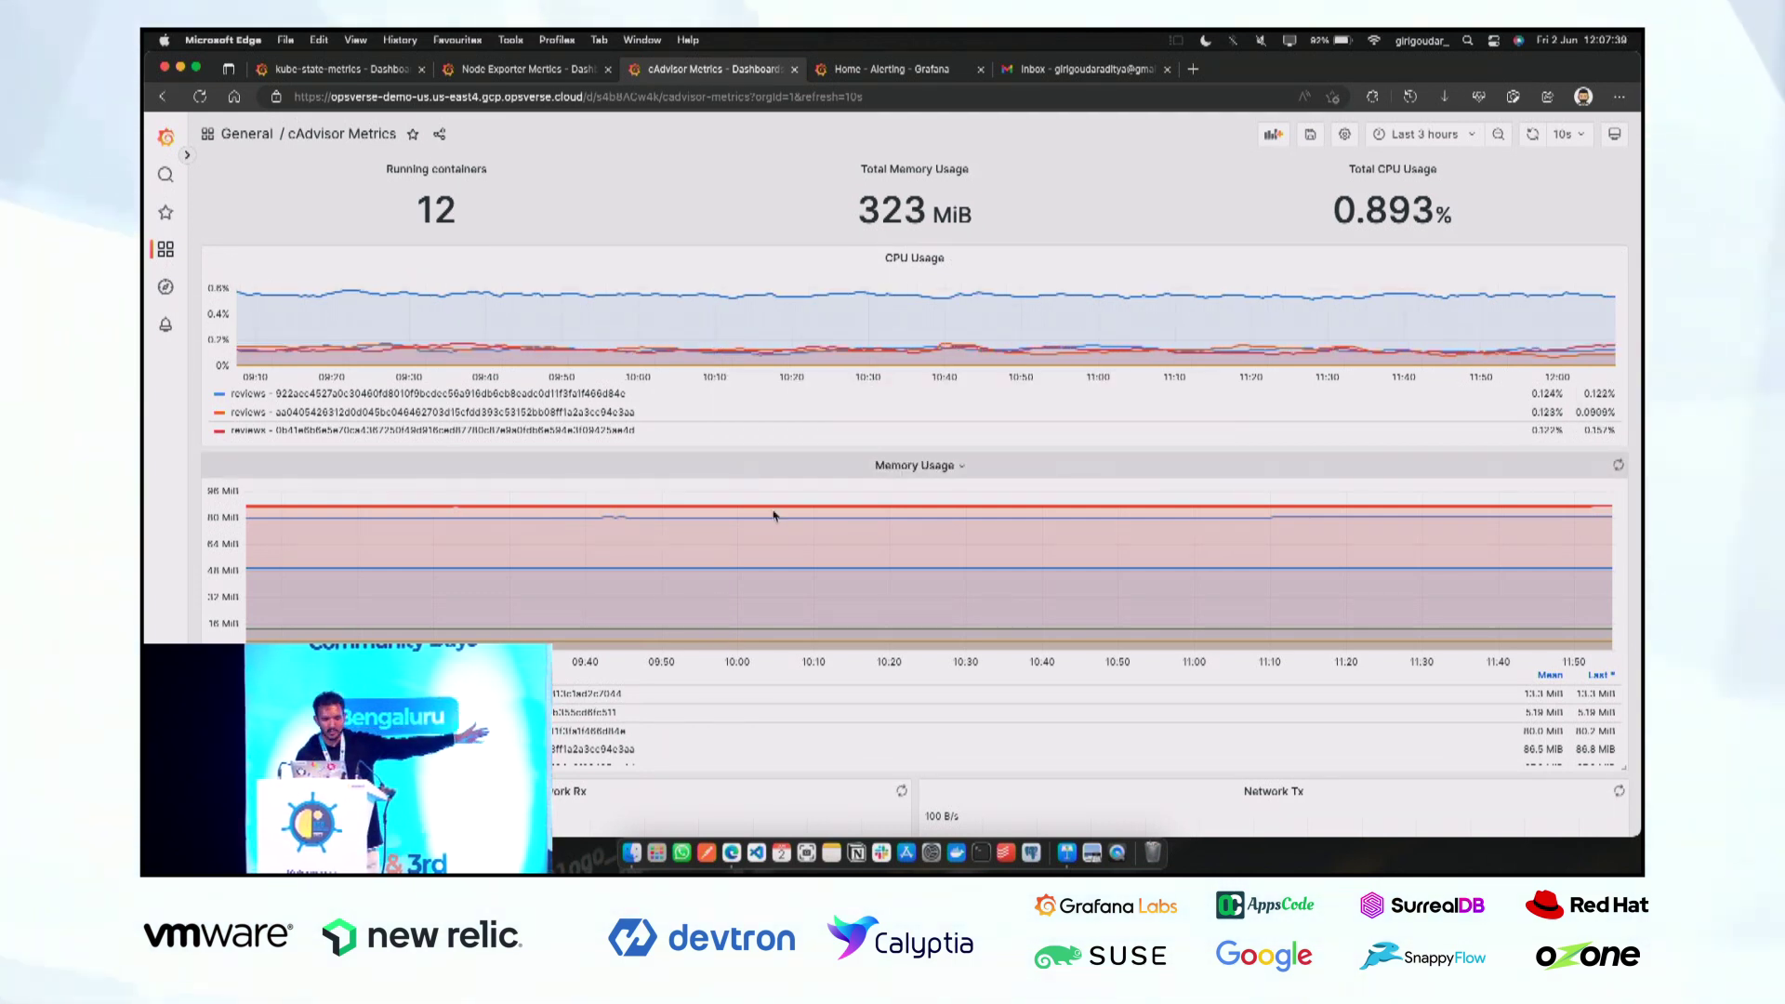
scroll(778, 558, "down", 5)
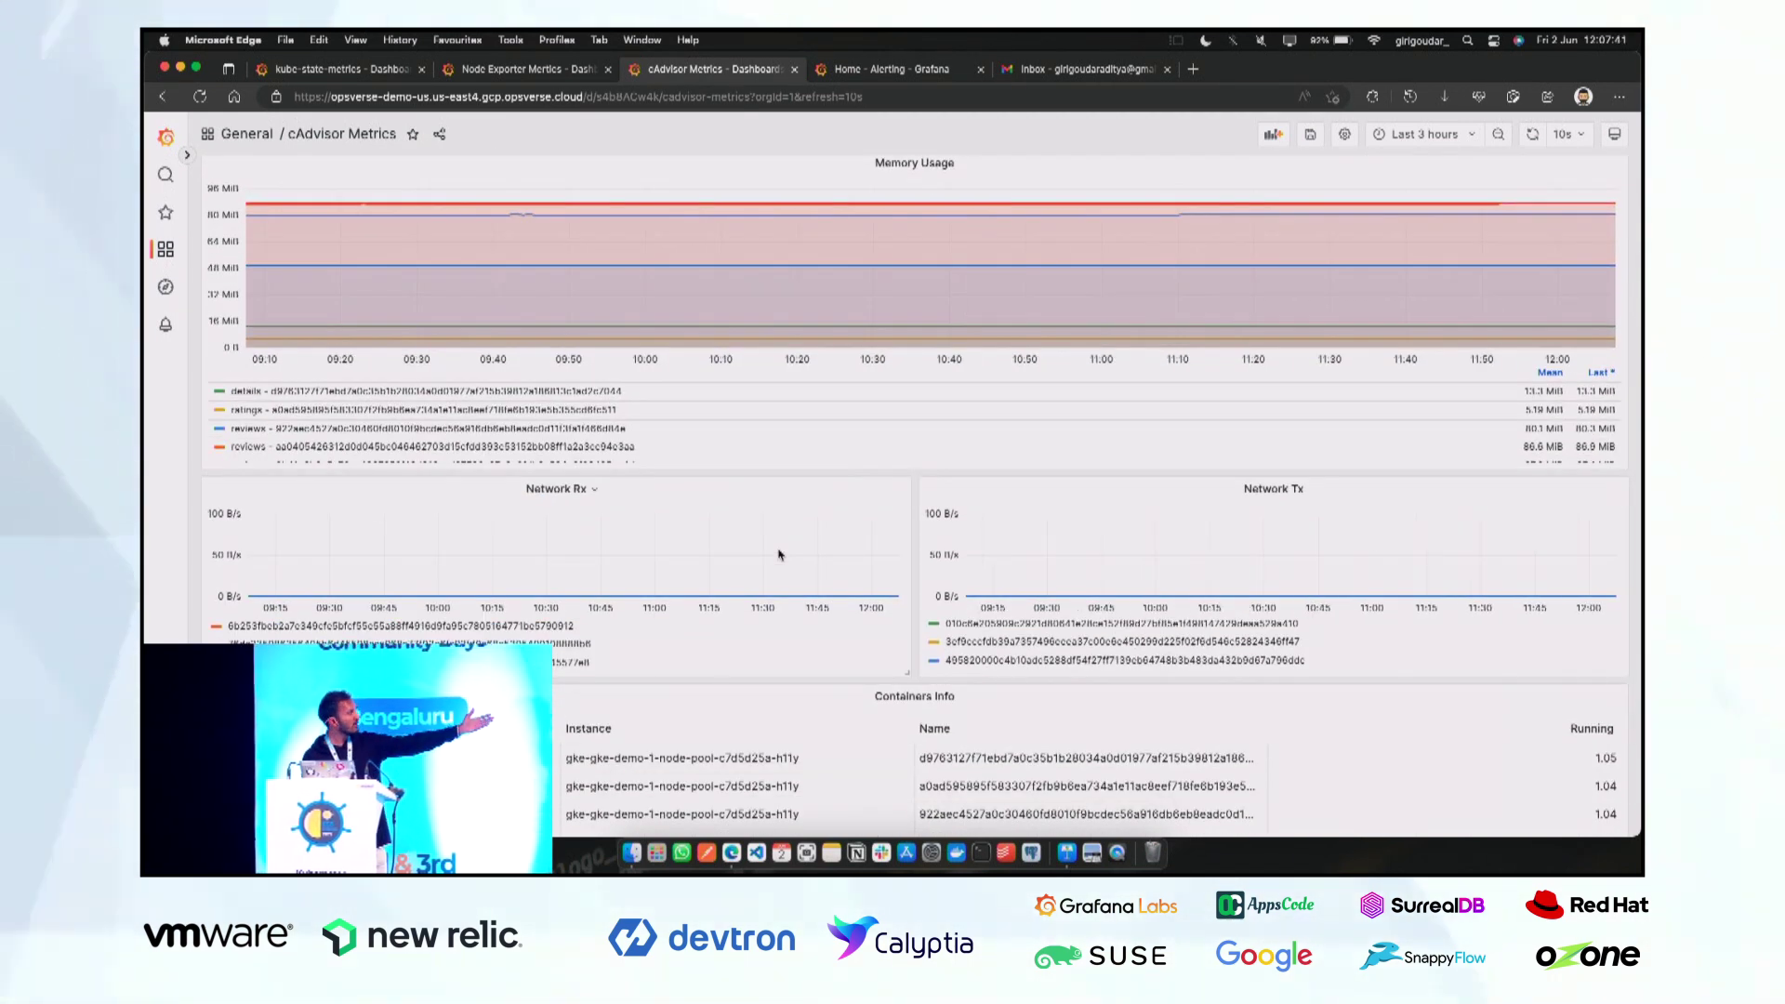
scroll(779, 555, "down", 3)
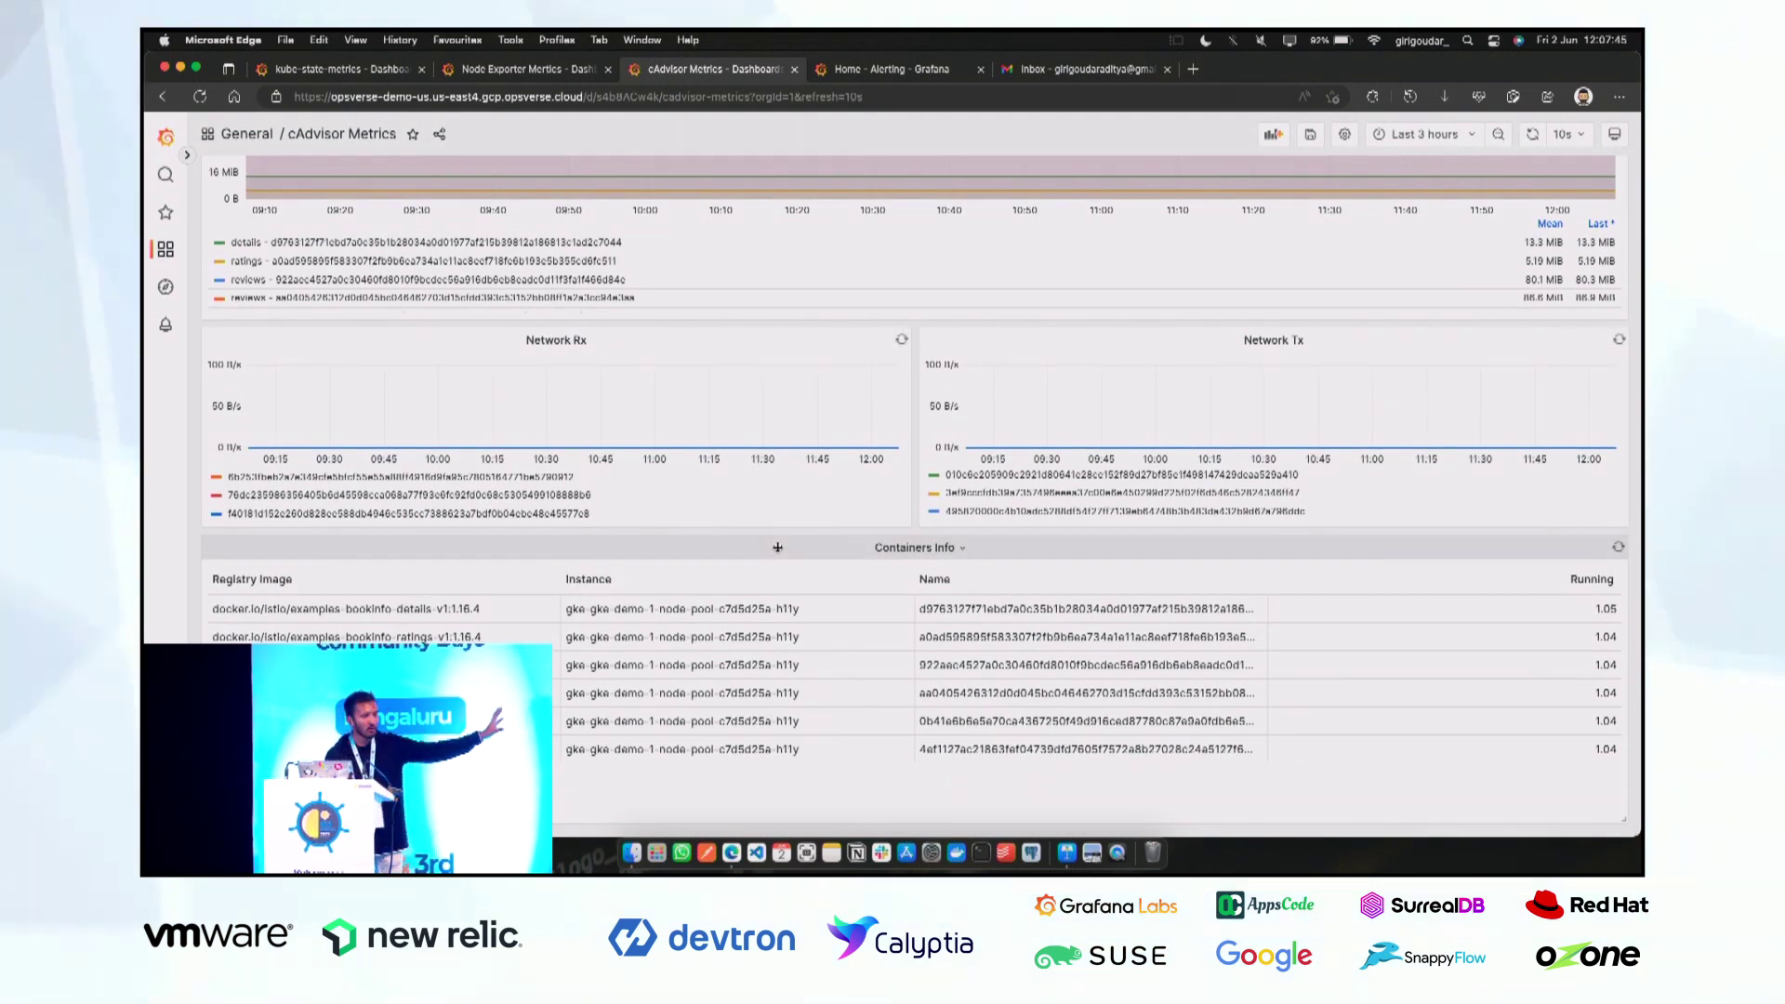
scroll(826, 550, "up", 10)
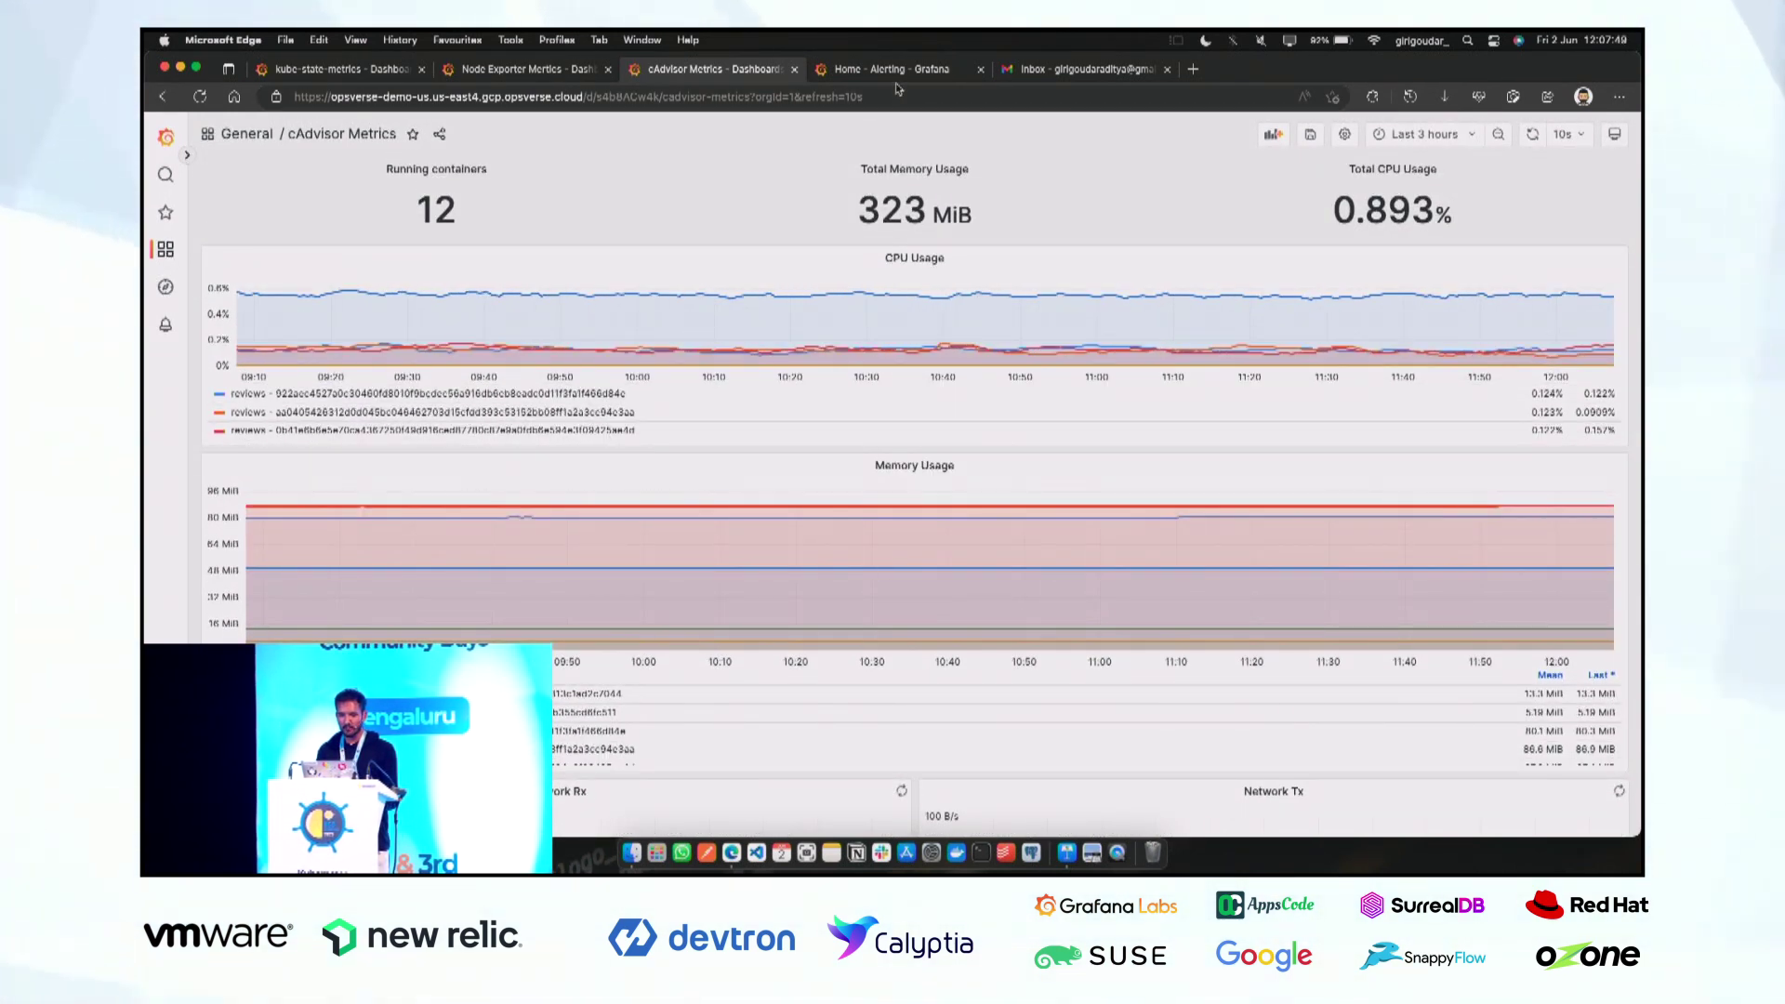
left_click(895, 78)
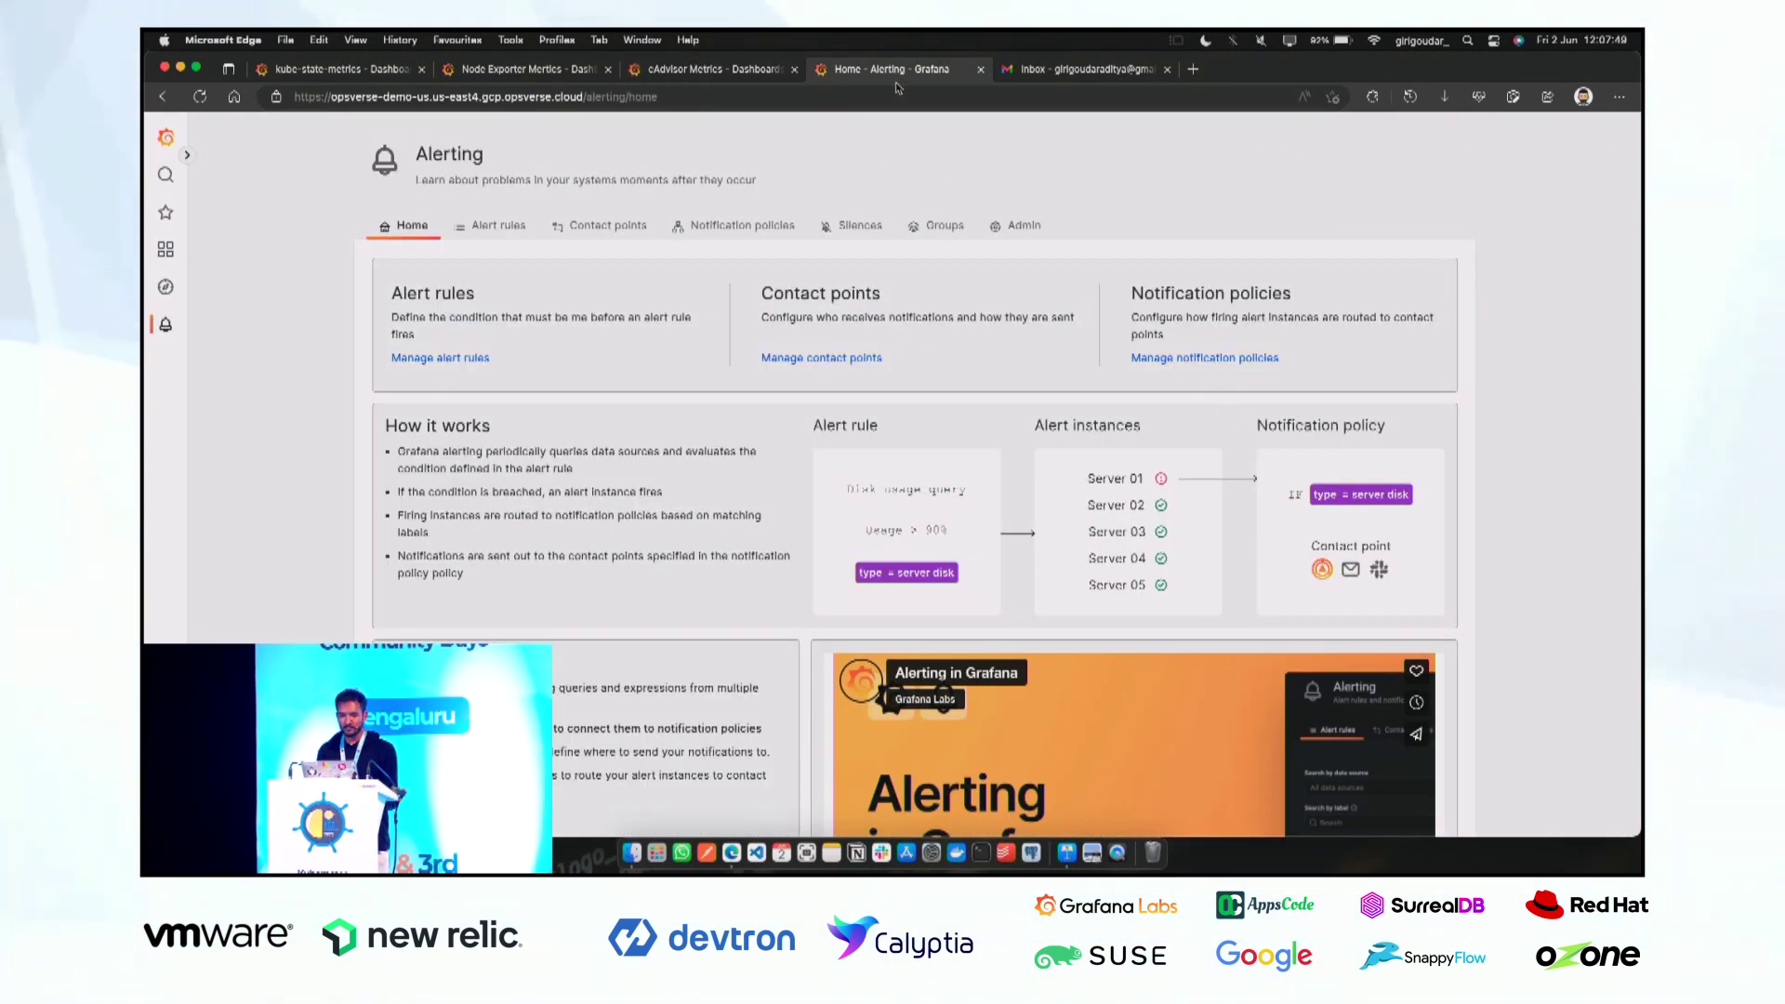
Point out the Alert rules, Contact points and Notification policies sections, then go to Contact points.
triple_click(419, 295)
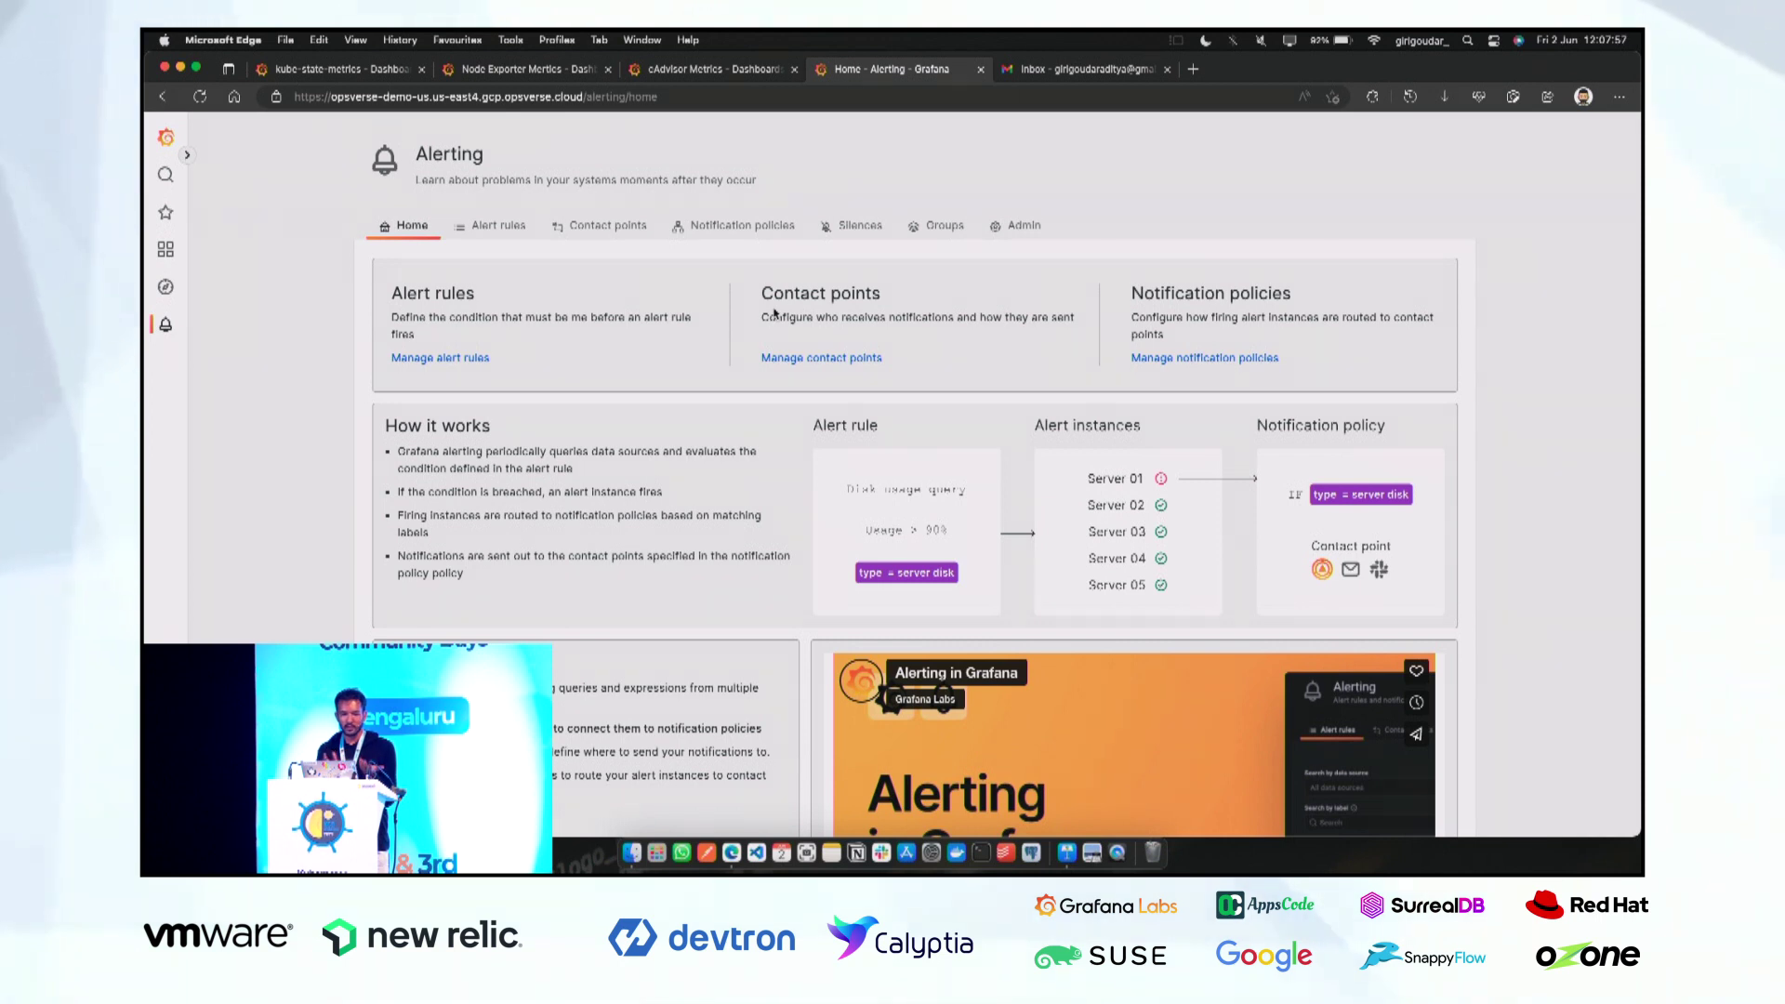
triple_click(877, 307)
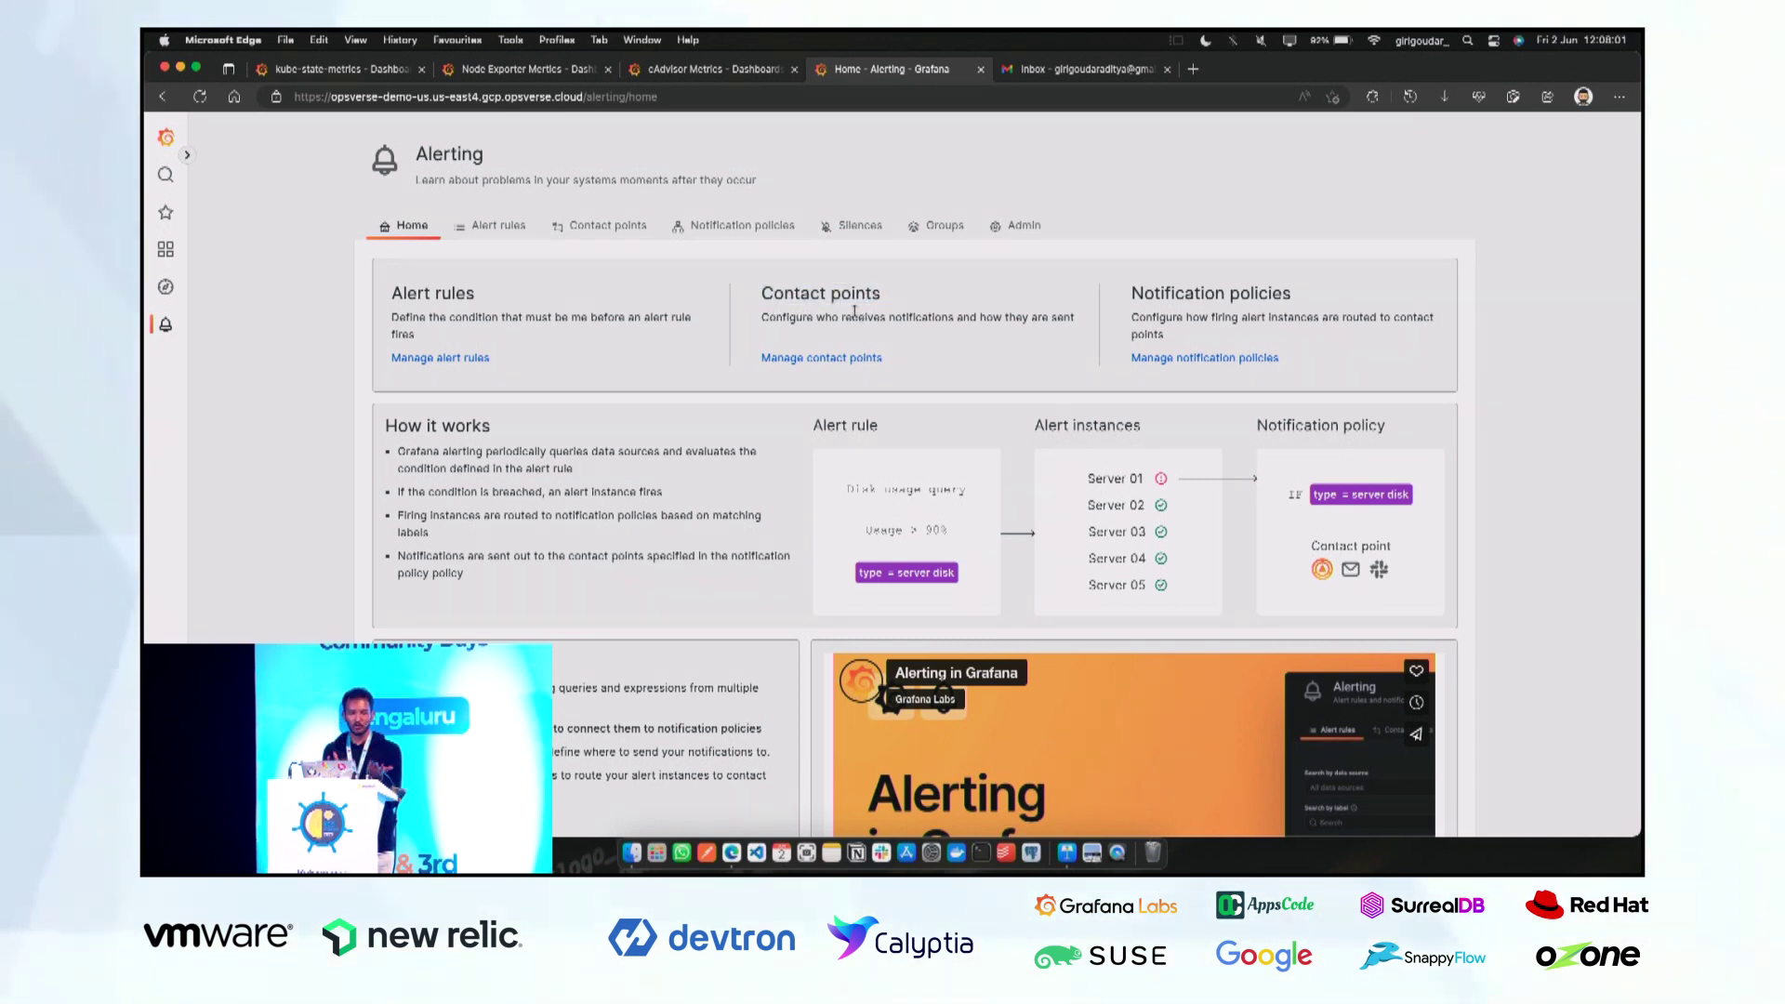
double_click(1222, 296)
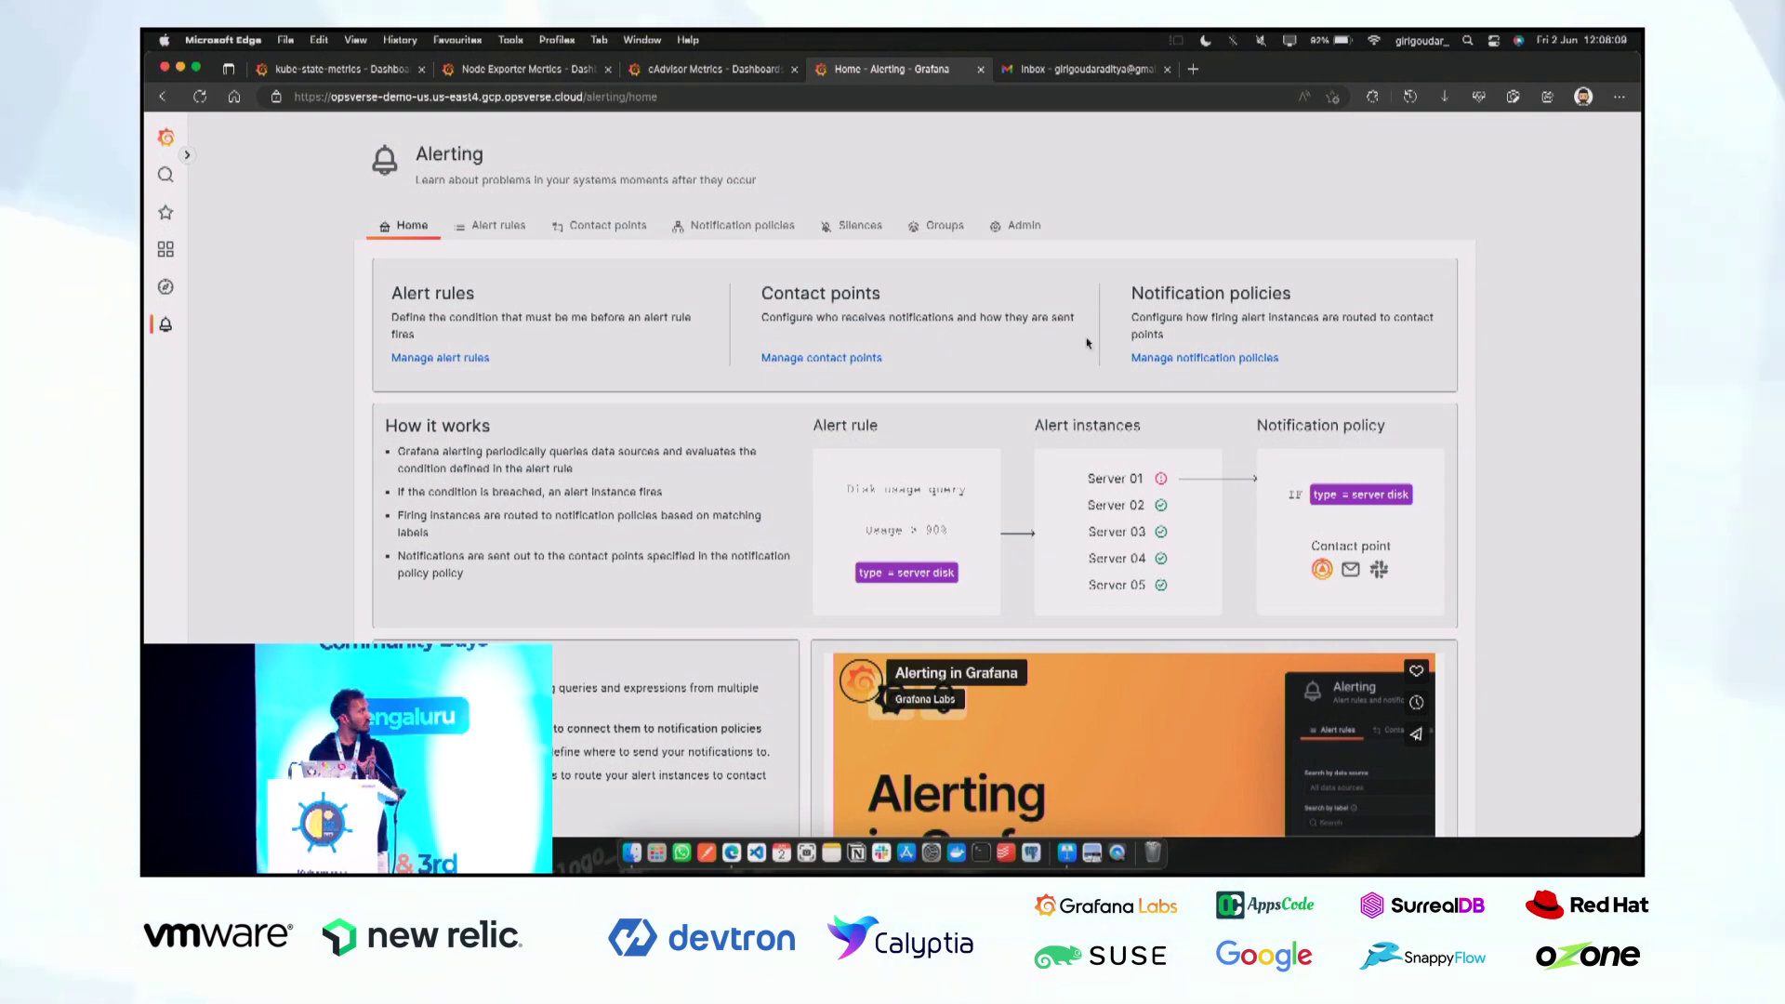
left_click(622, 238)
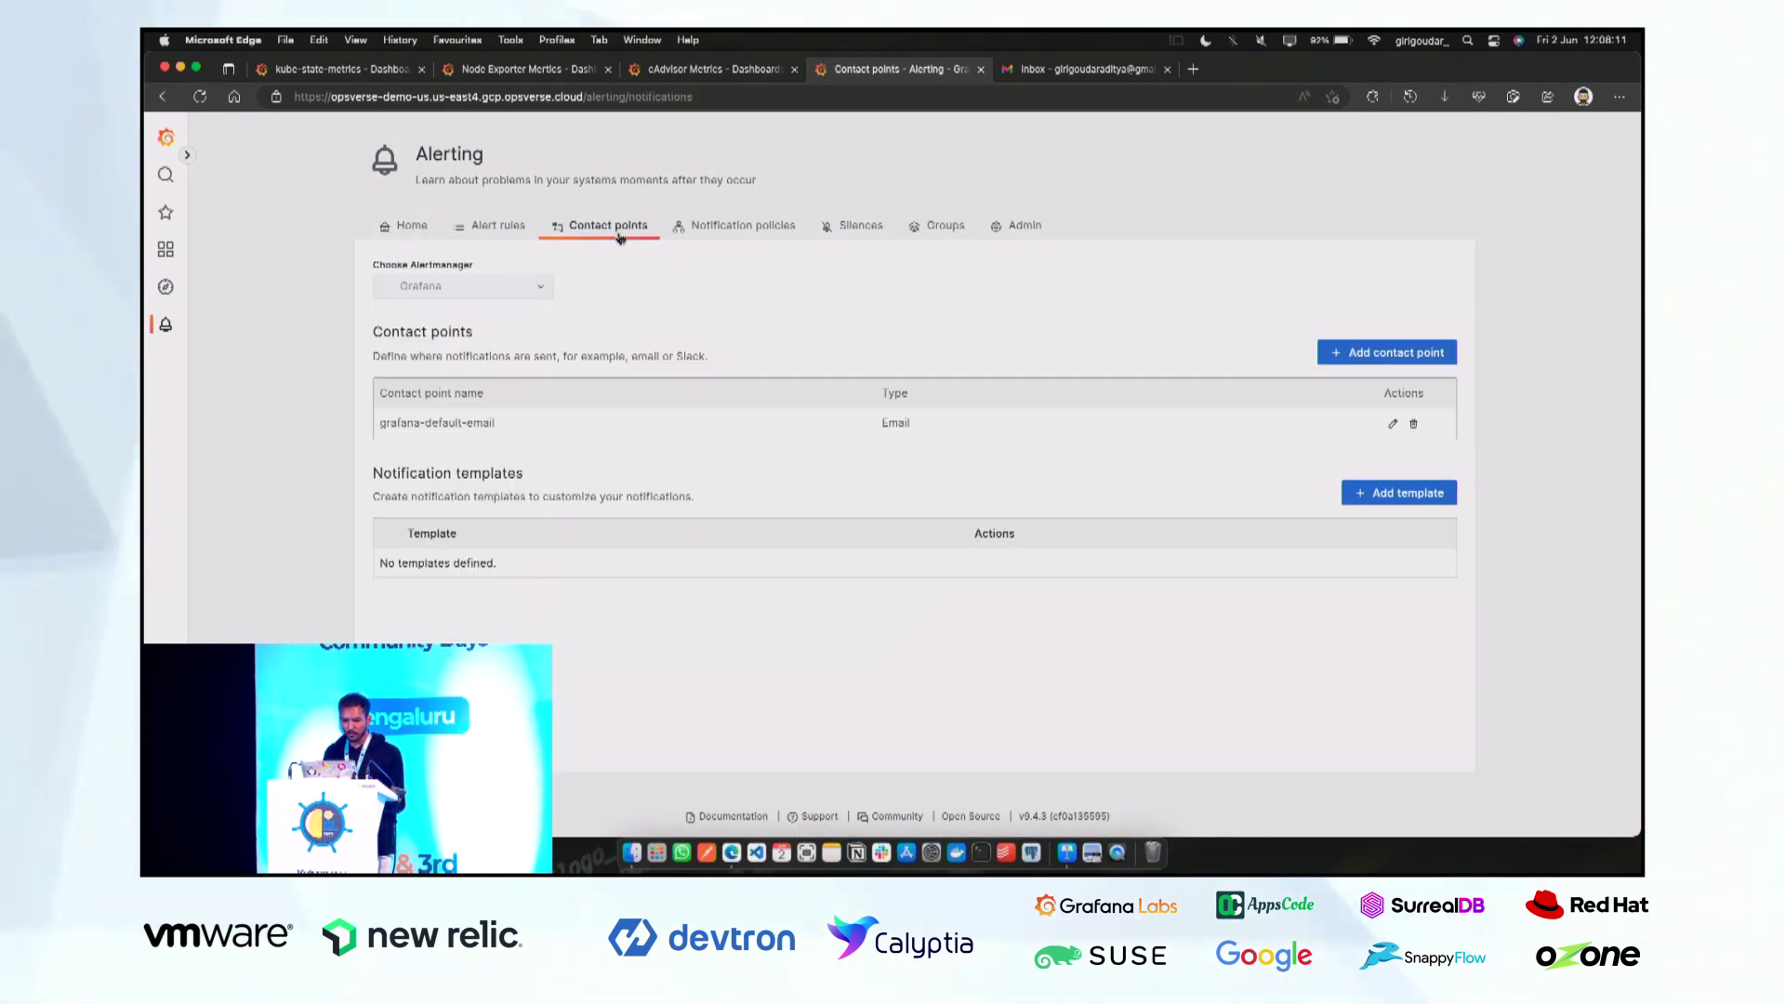
Add an Email contact point named after the user, addressed to their Gmail address, and save it.
left_click(1398, 354)
left_click(465, 390)
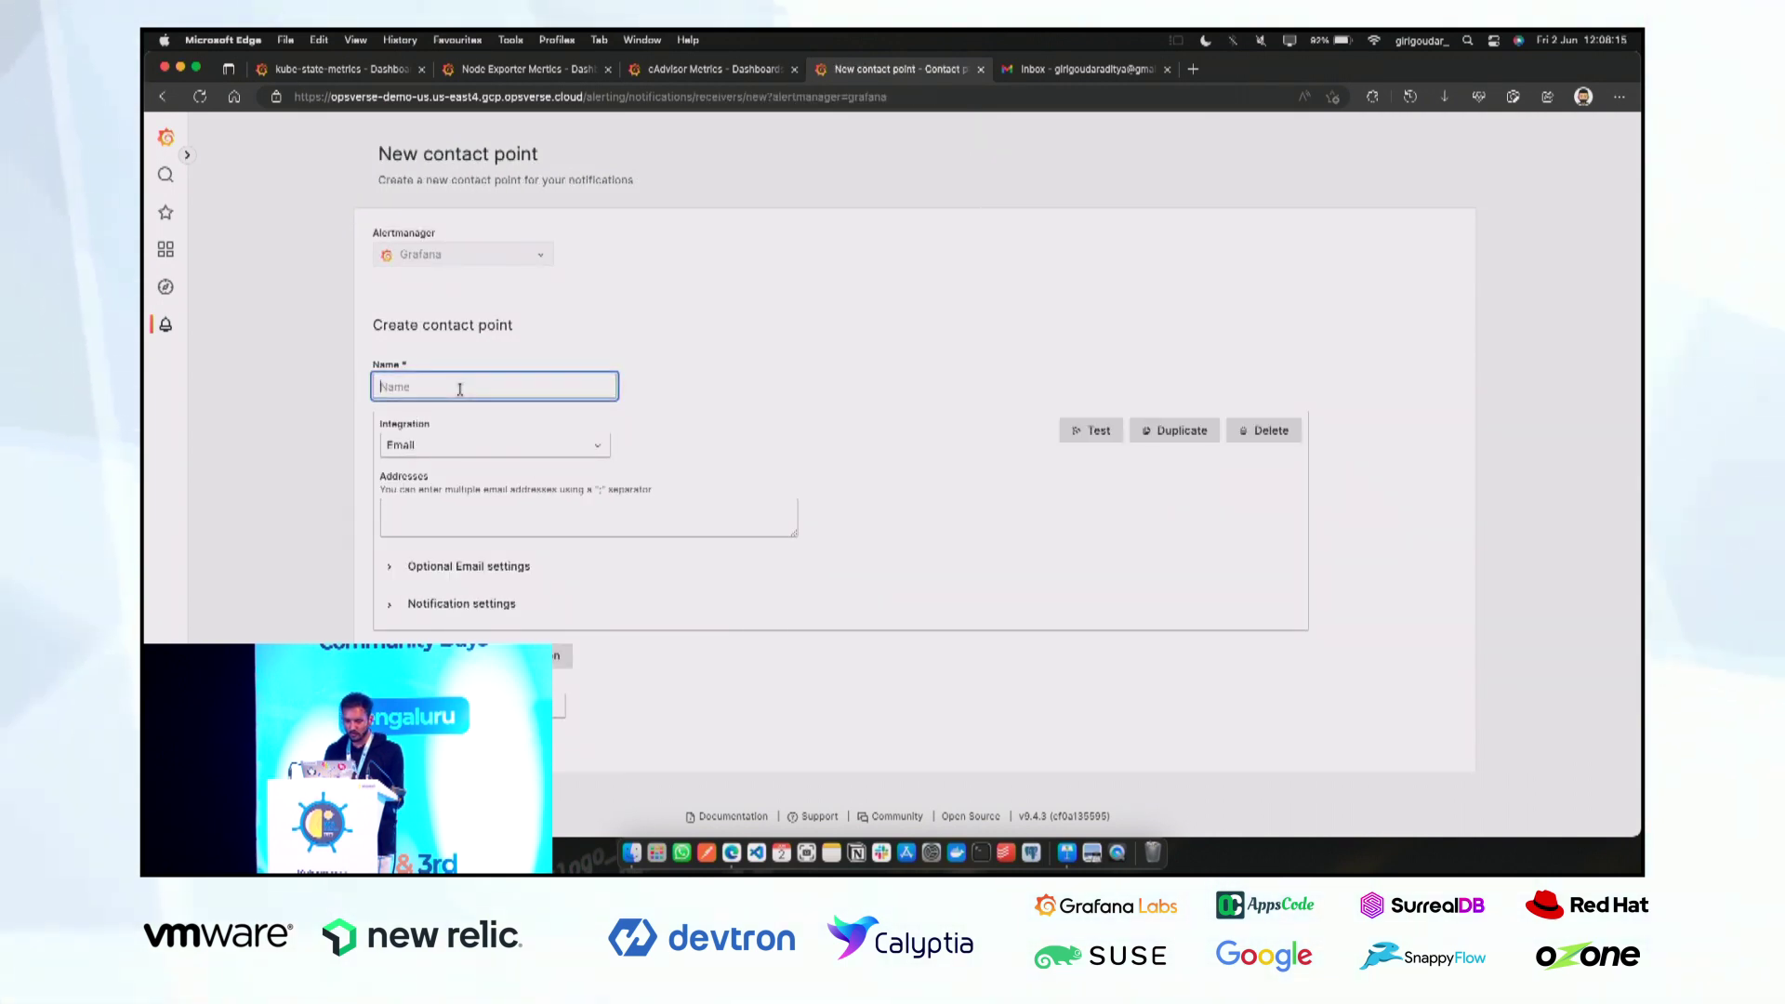
type("Aditya")
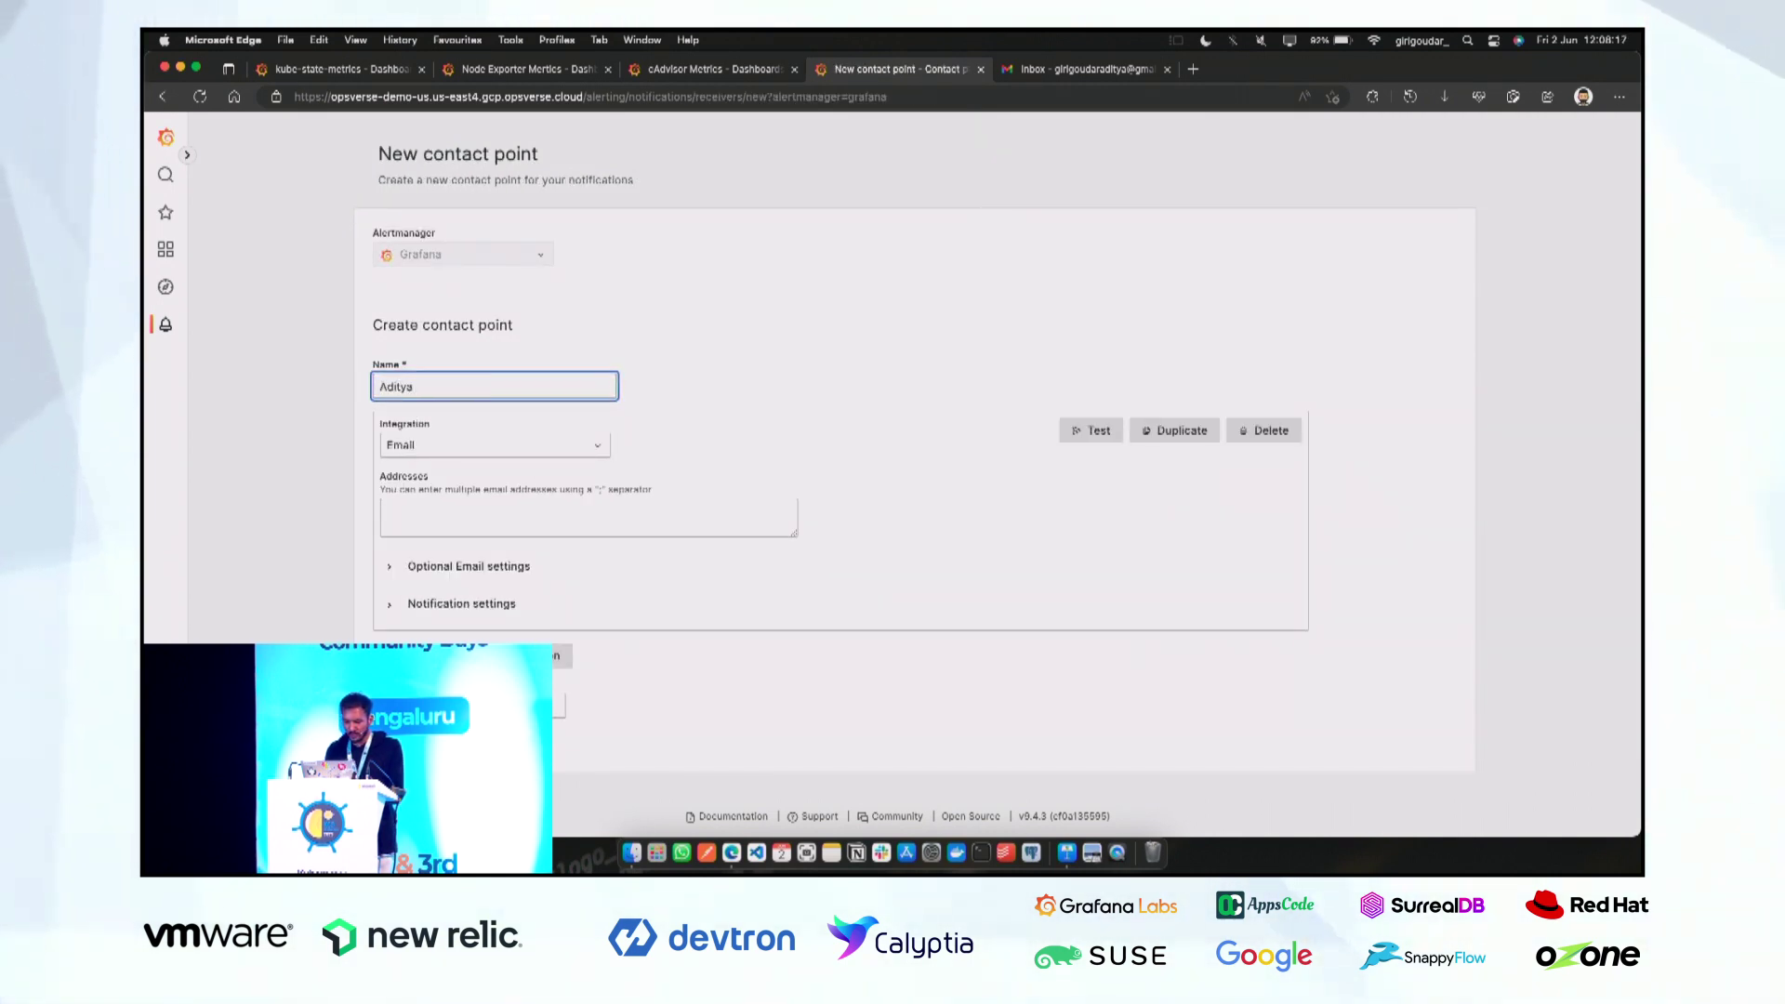
type("'s Email")
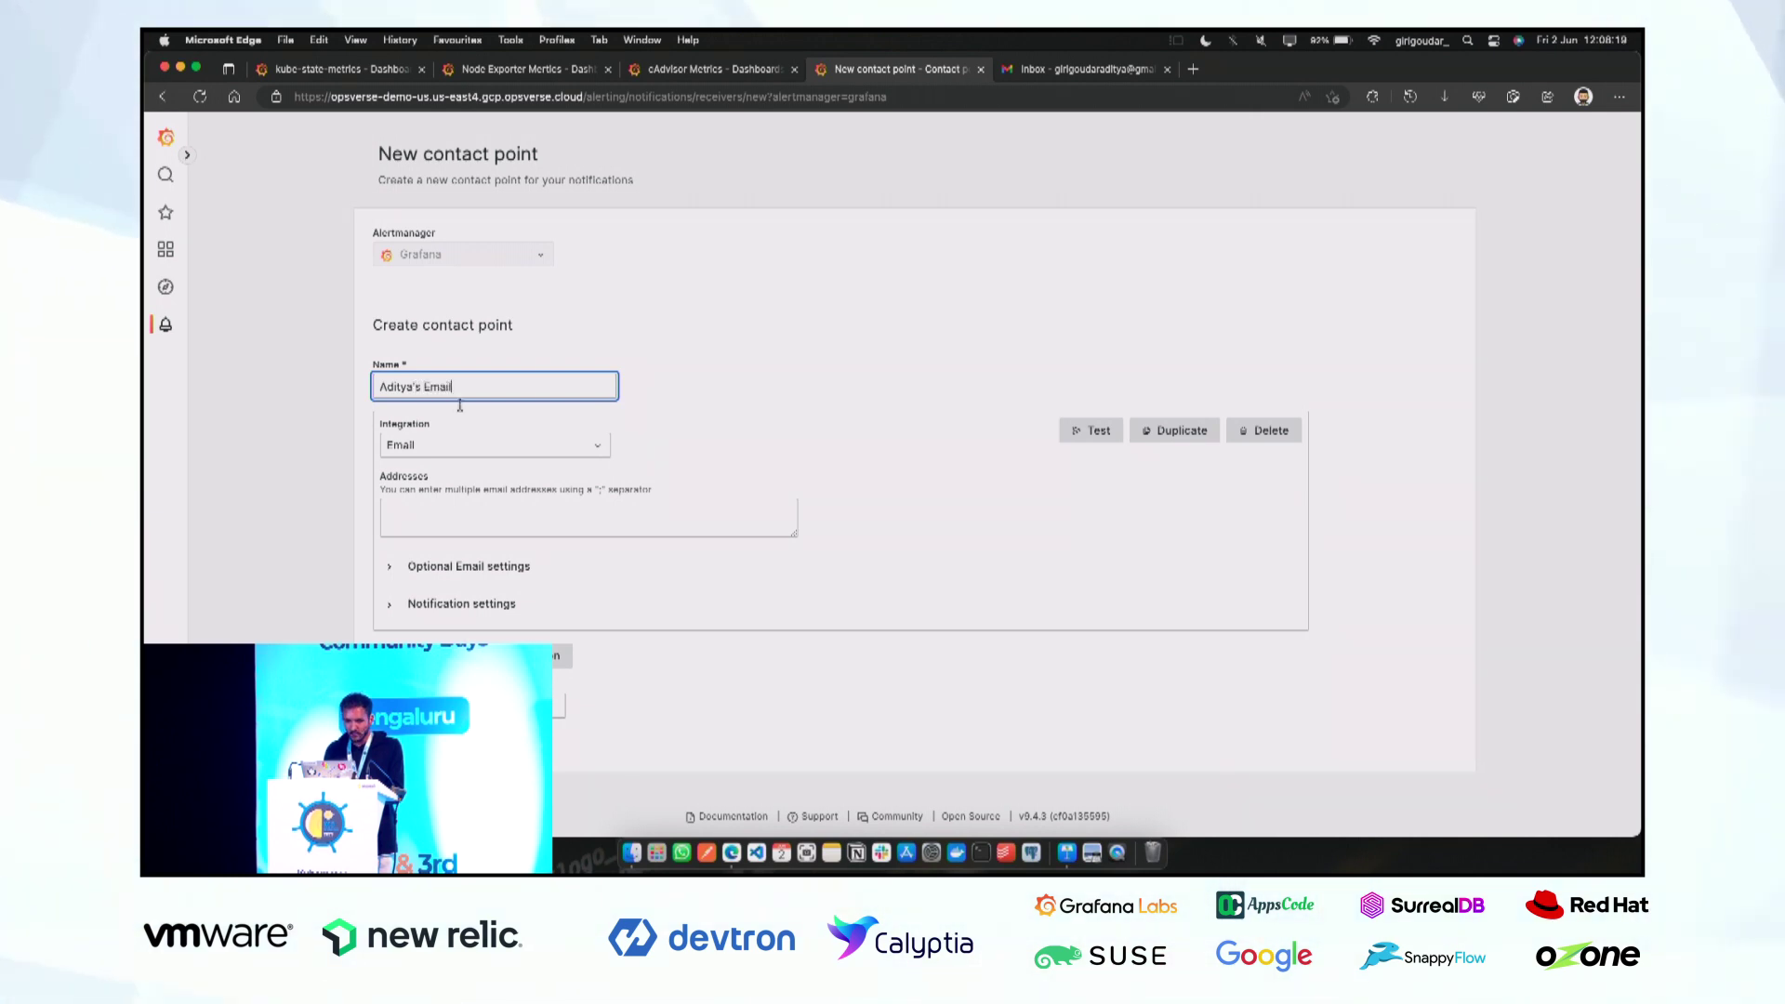
left_click(460, 446)
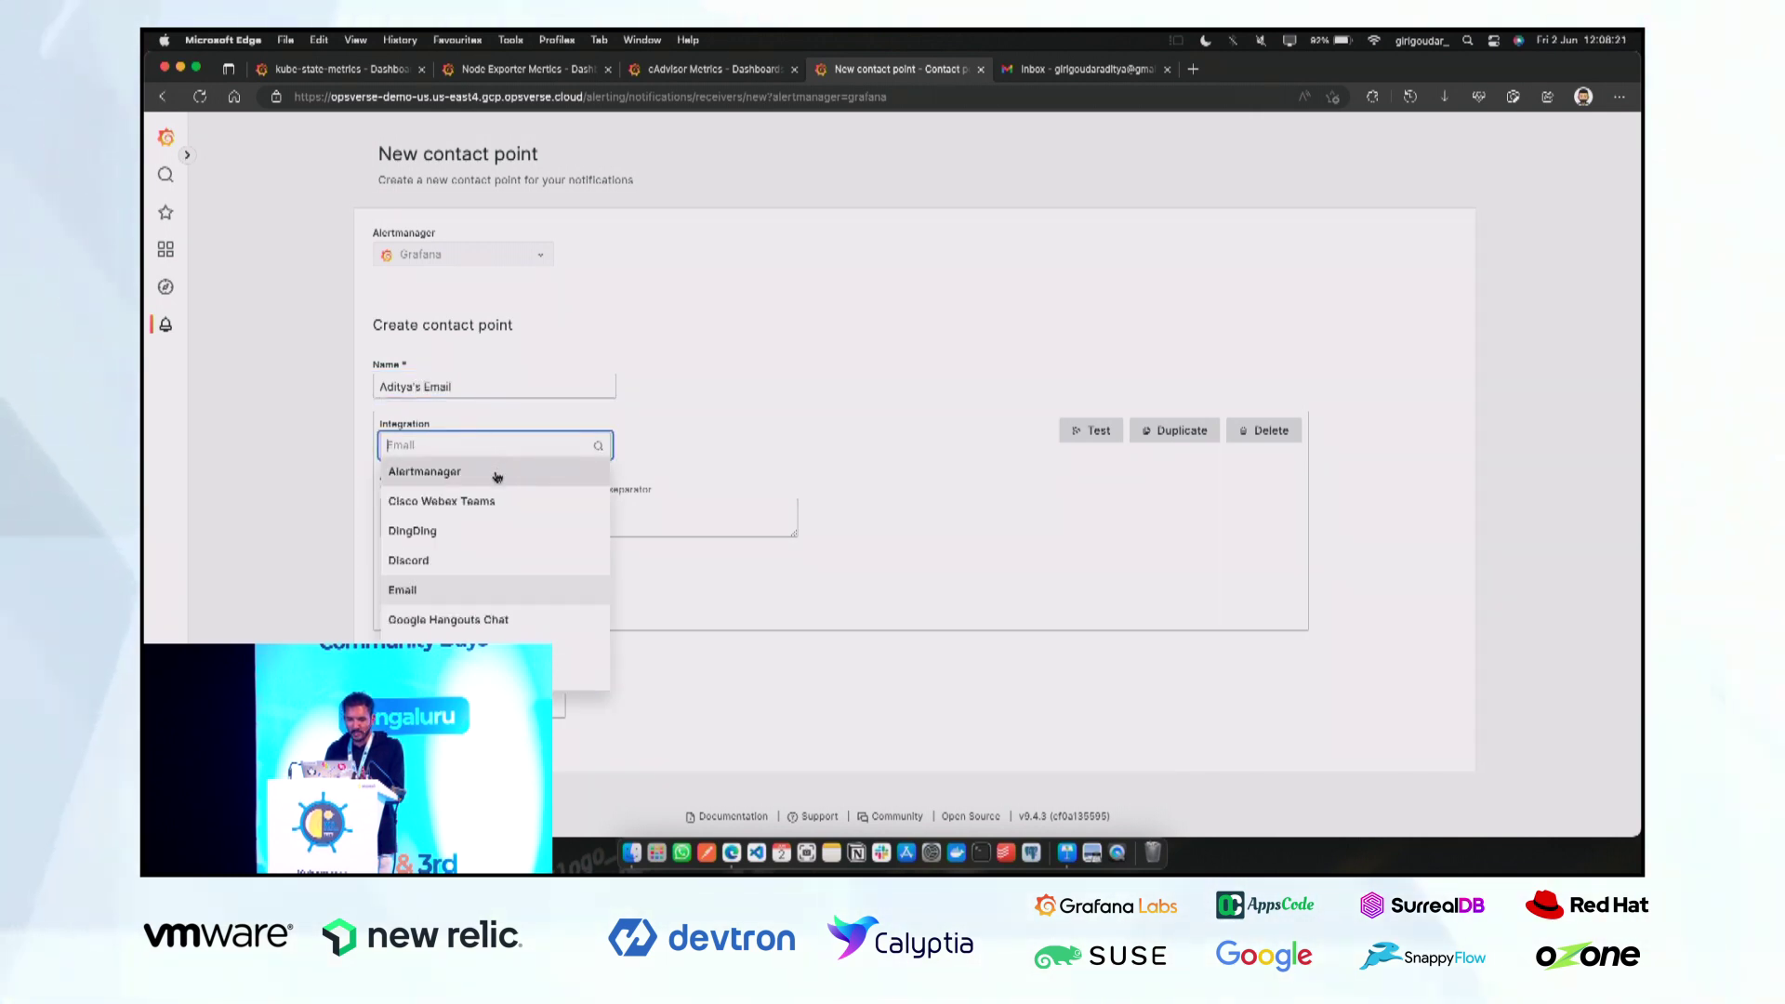
scroll(443, 556, "down", 1)
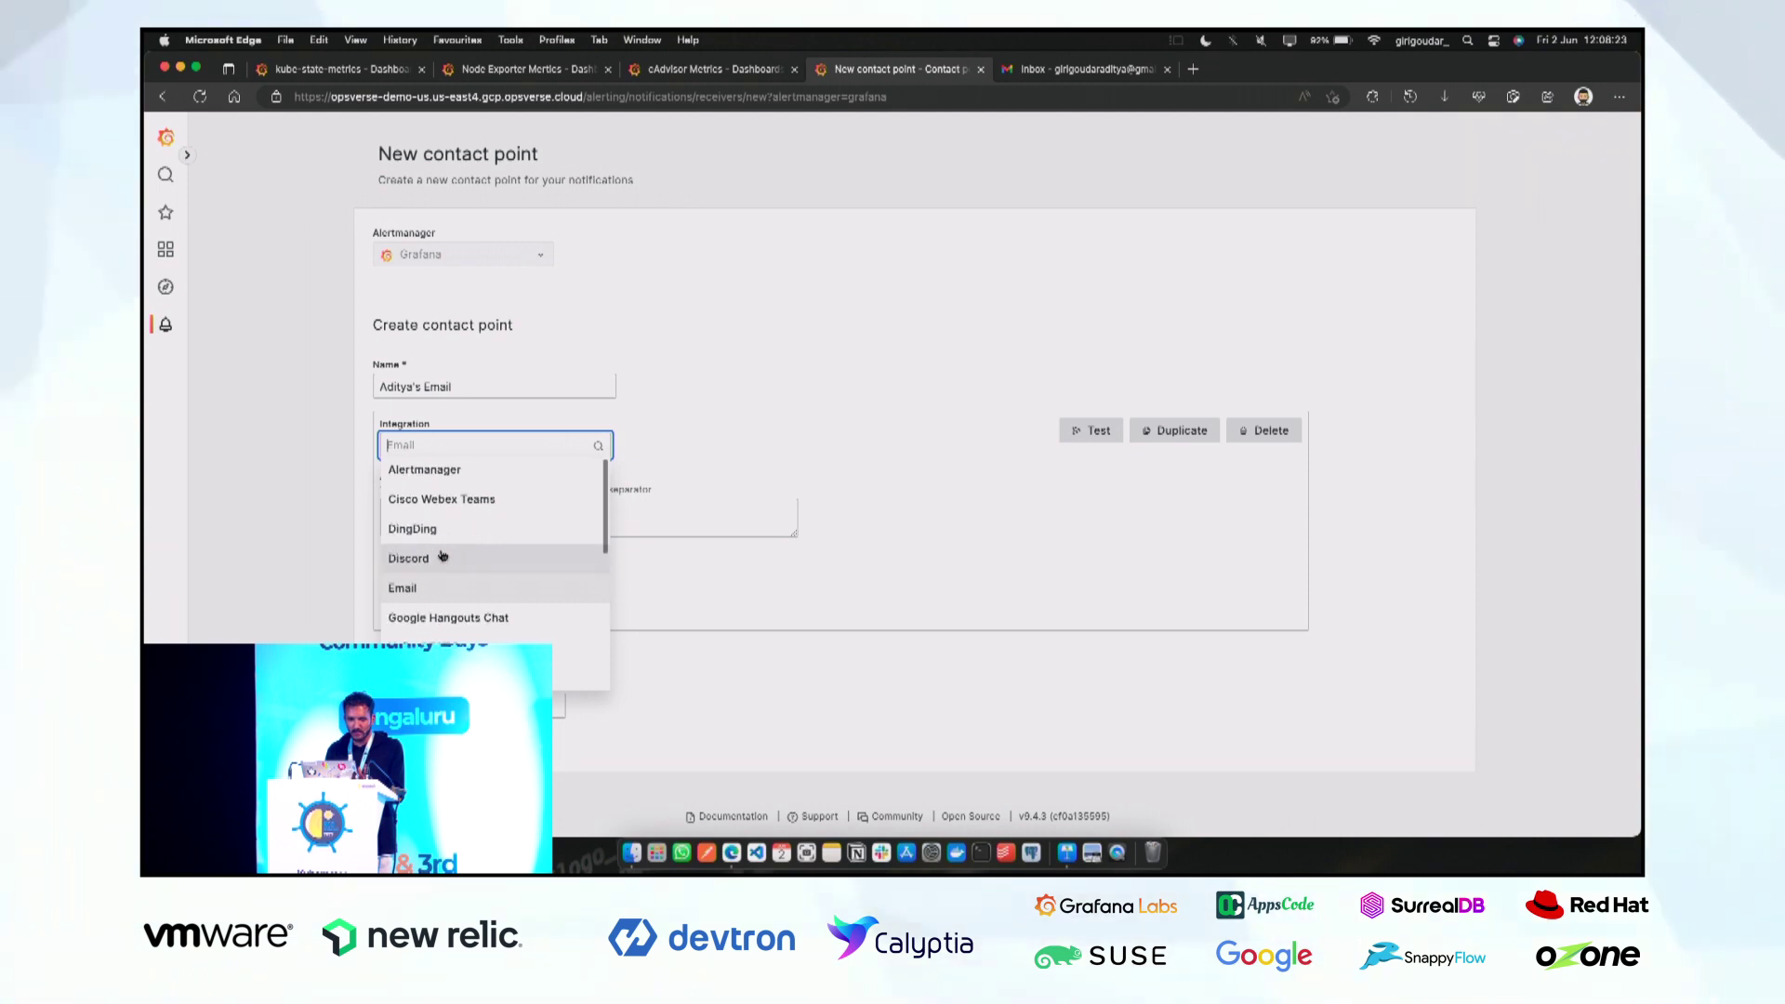
scroll(439, 572, "down", 3)
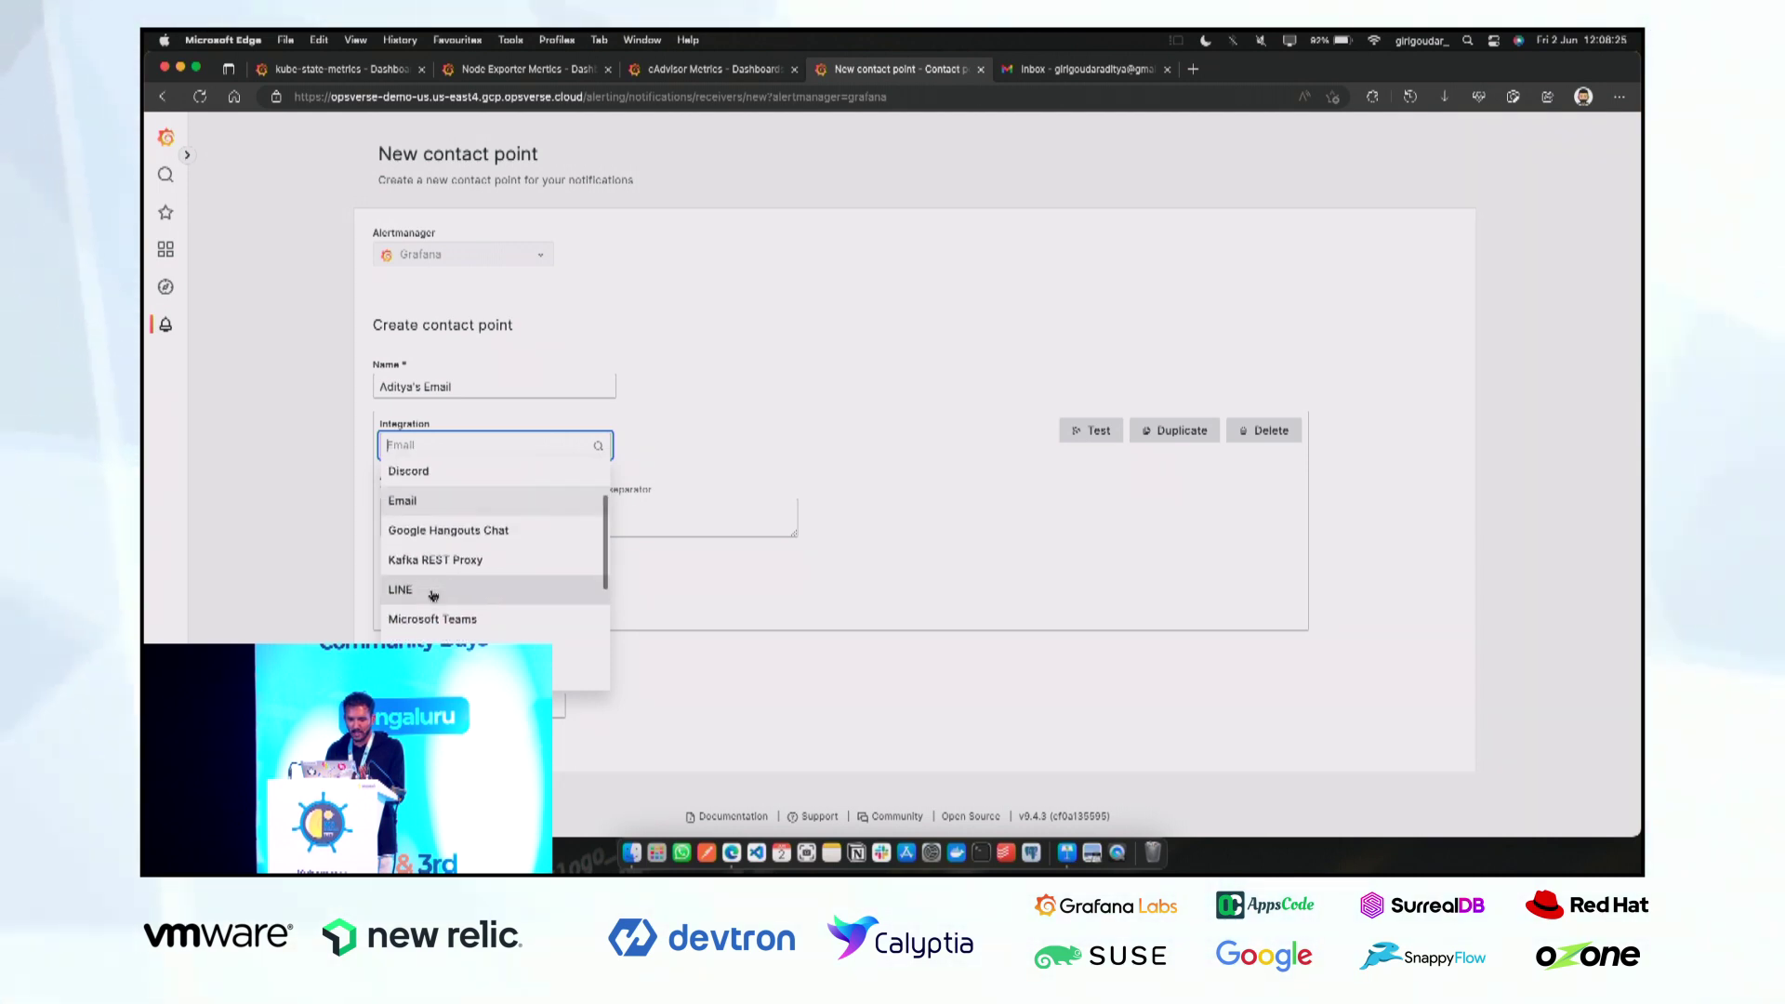
scroll(433, 596, "down", 5)
left_click(658, 588)
left_click(526, 519)
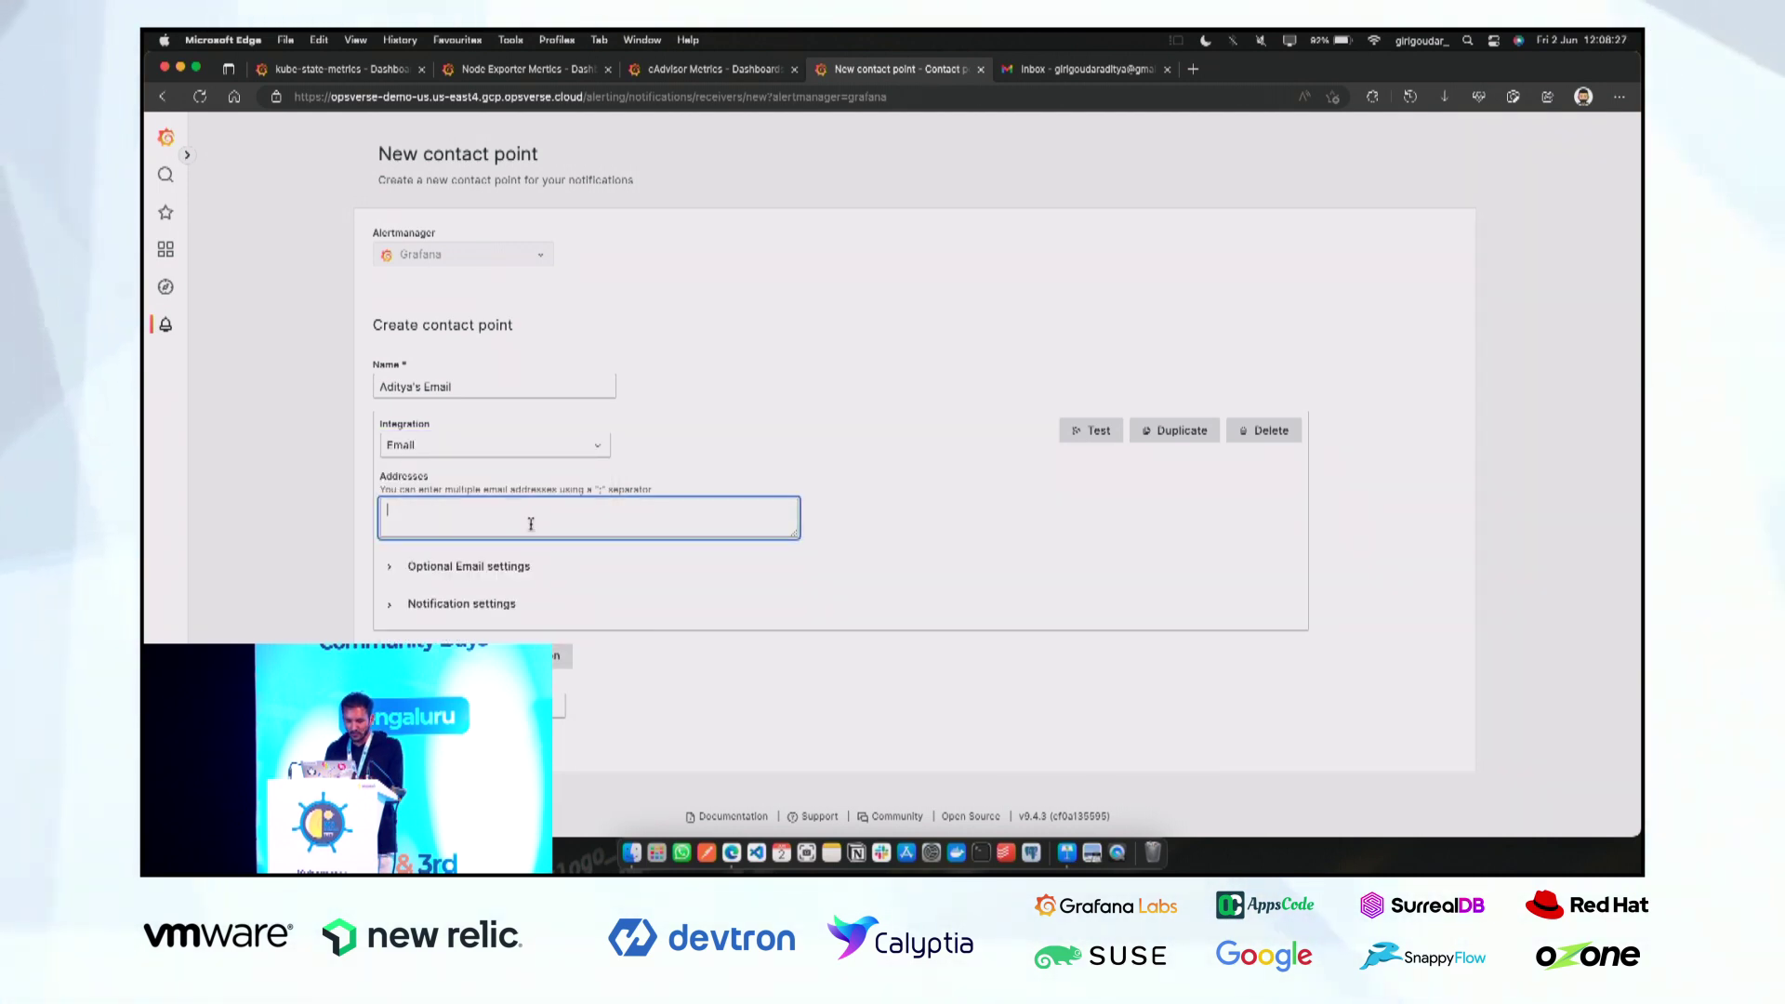
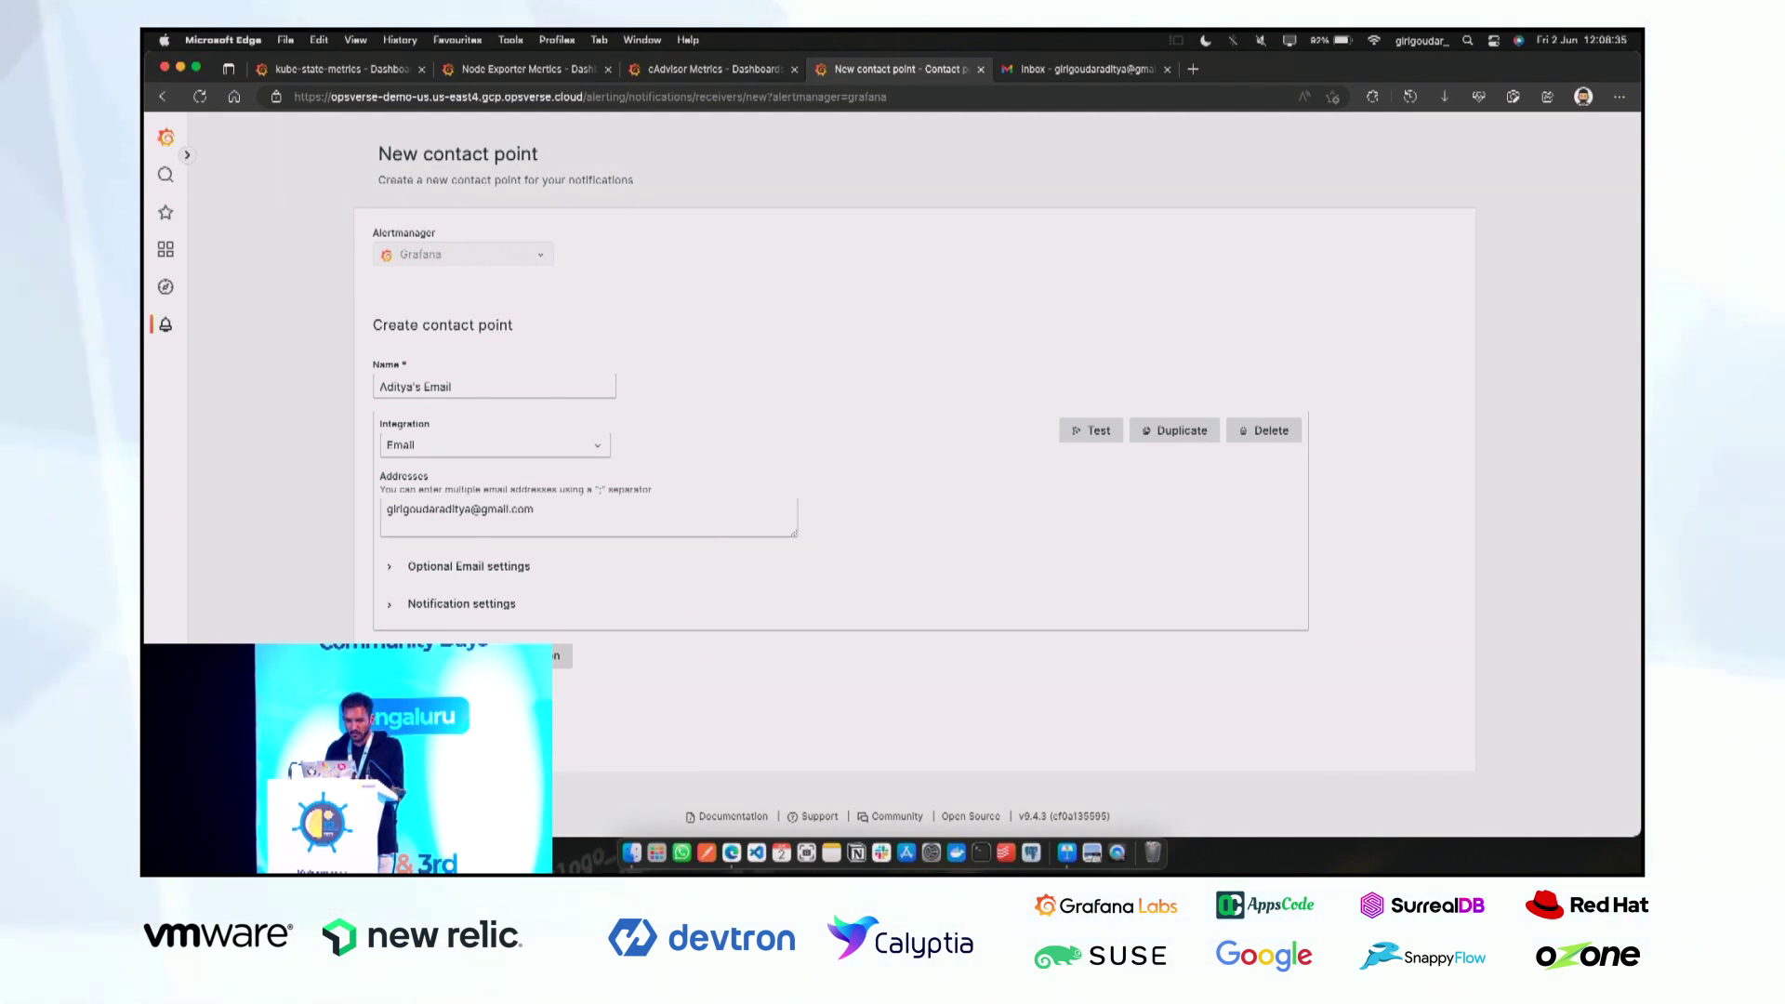
left_click(556, 656)
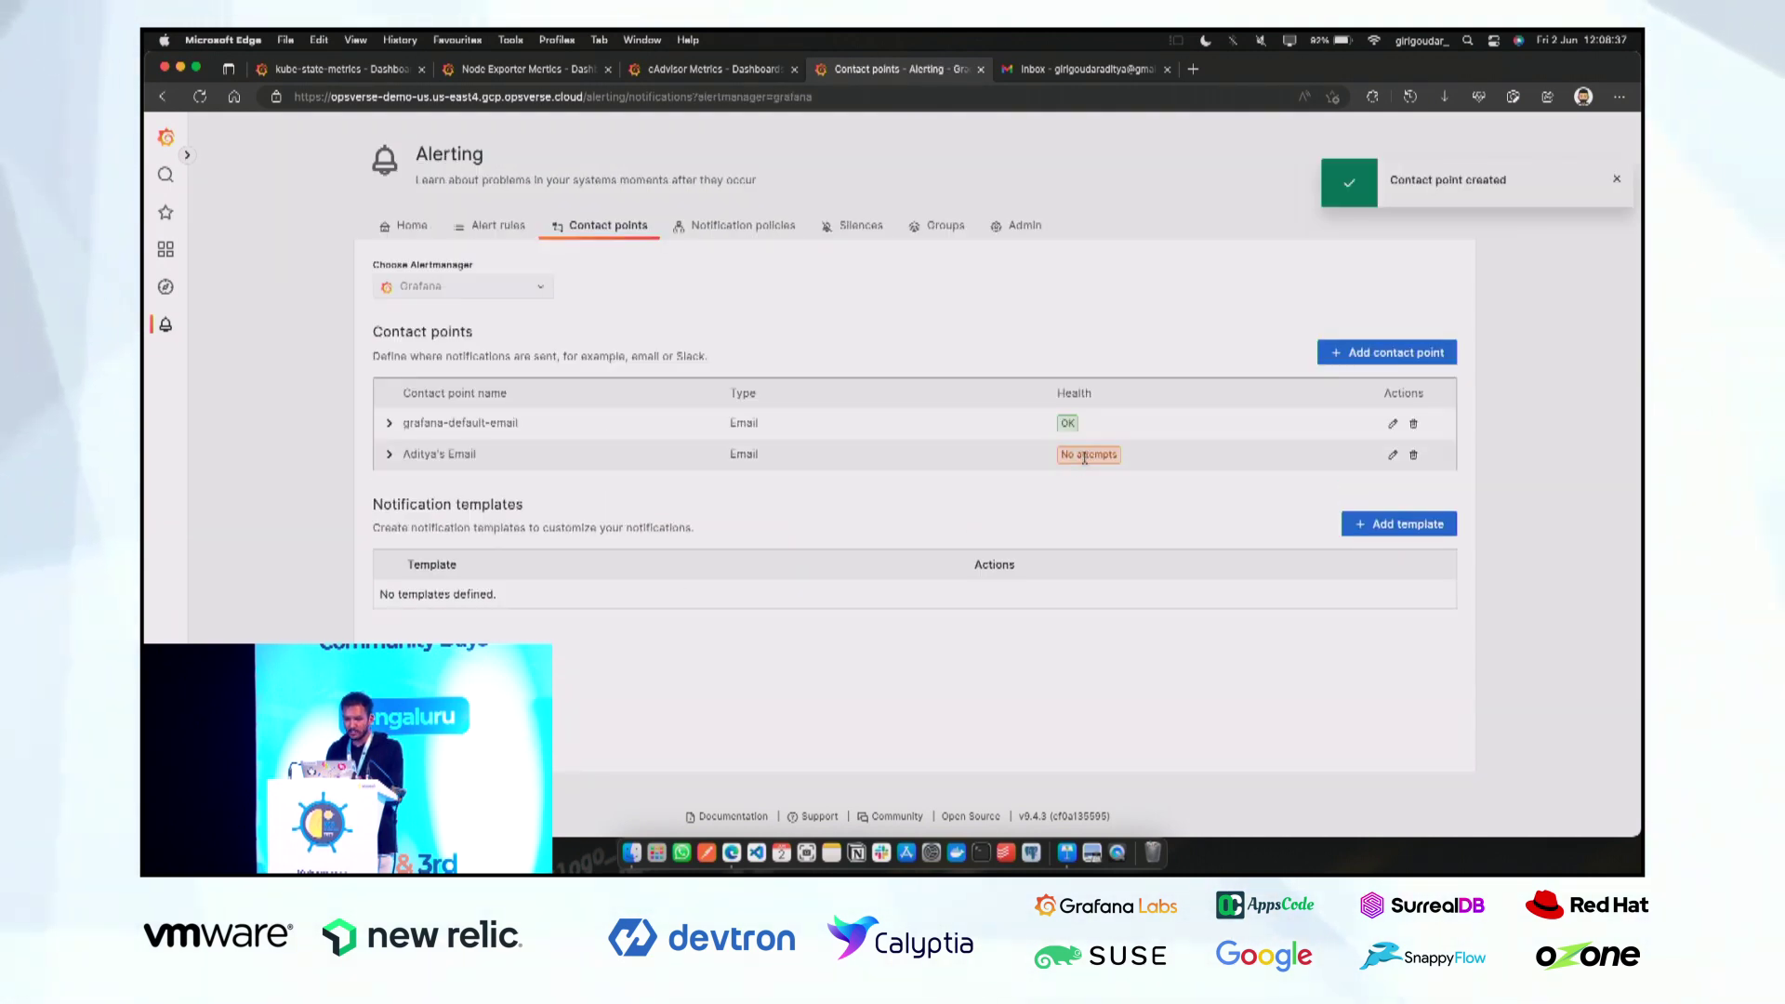
Add a new specific notification policy routed to the new Email contact point.
left_click(754, 236)
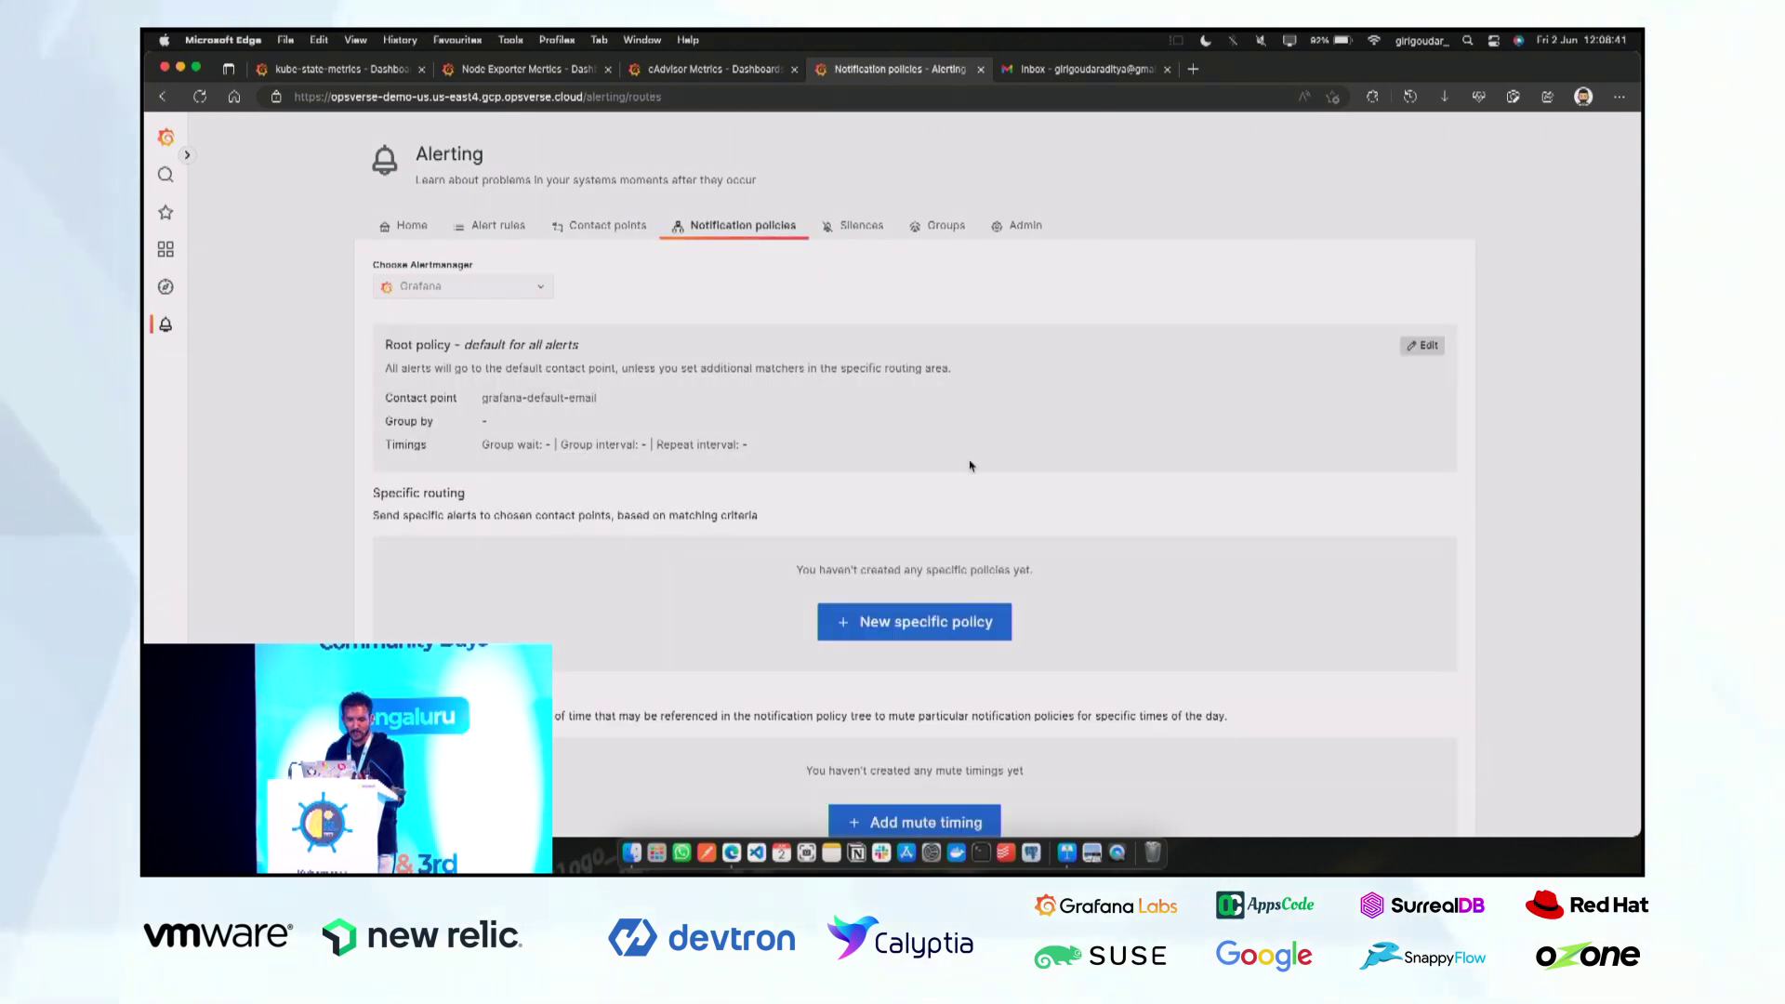
scroll(970, 466, "down", 2)
left_click(893, 556)
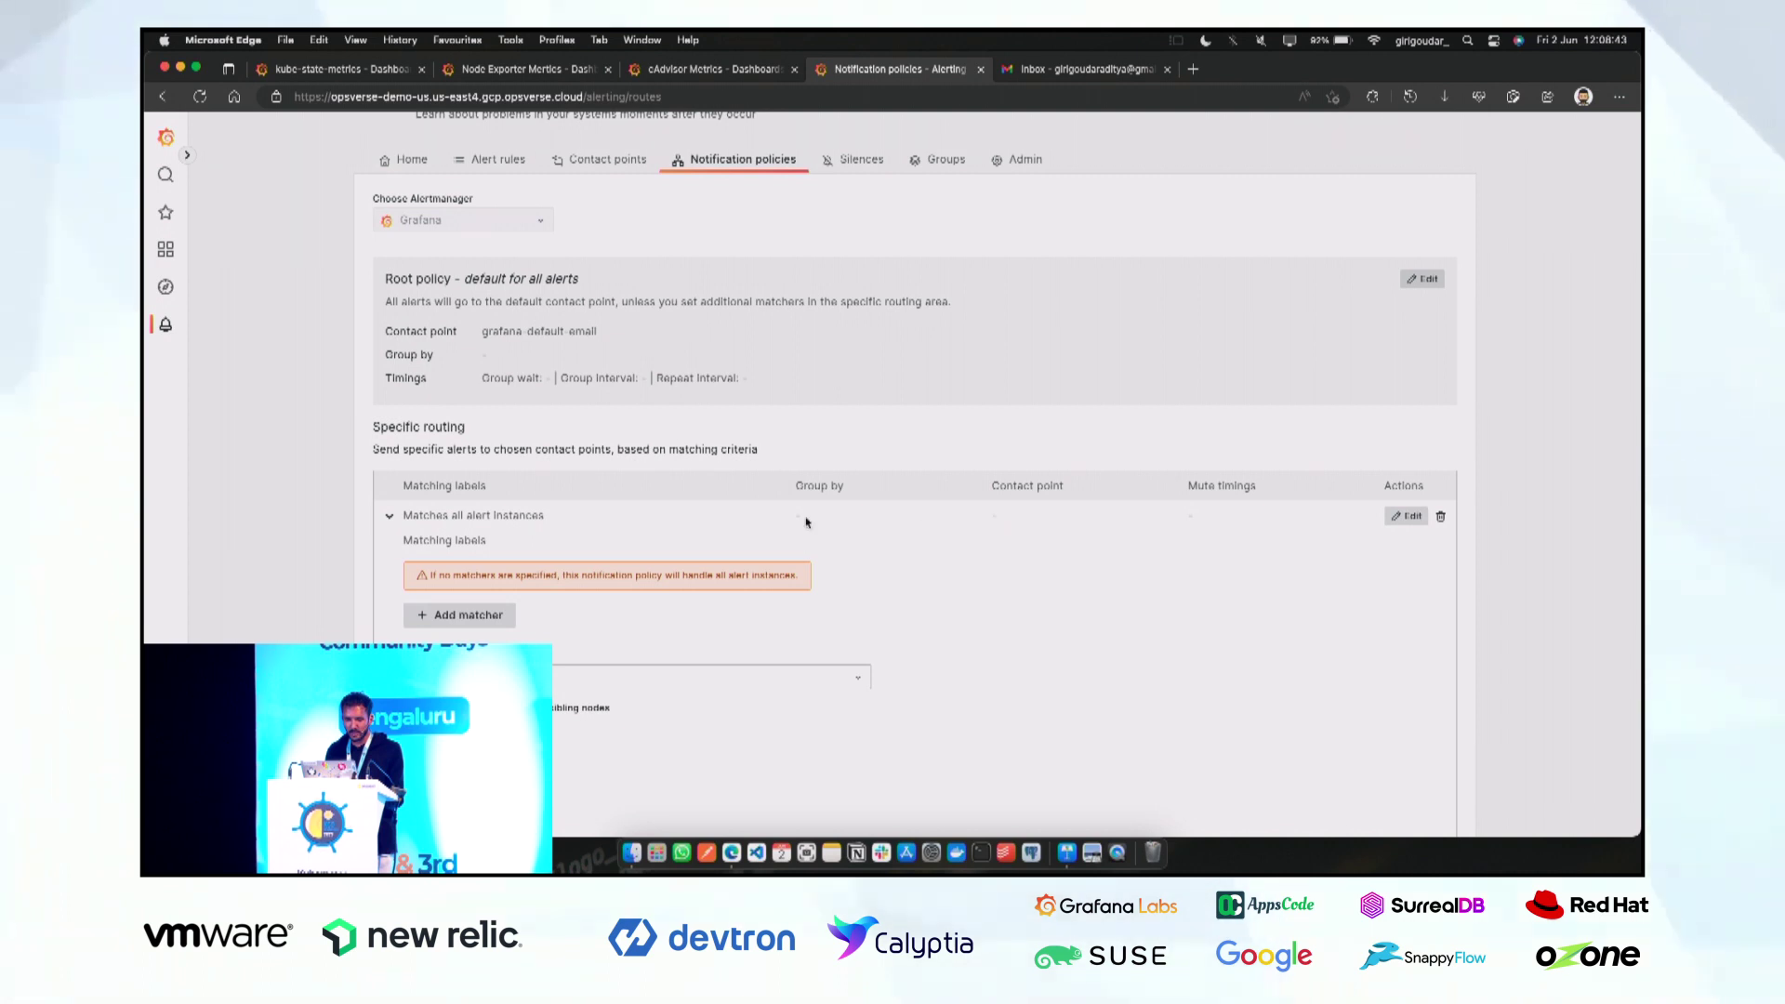
scroll(807, 521, "down", 3)
left_click(702, 517)
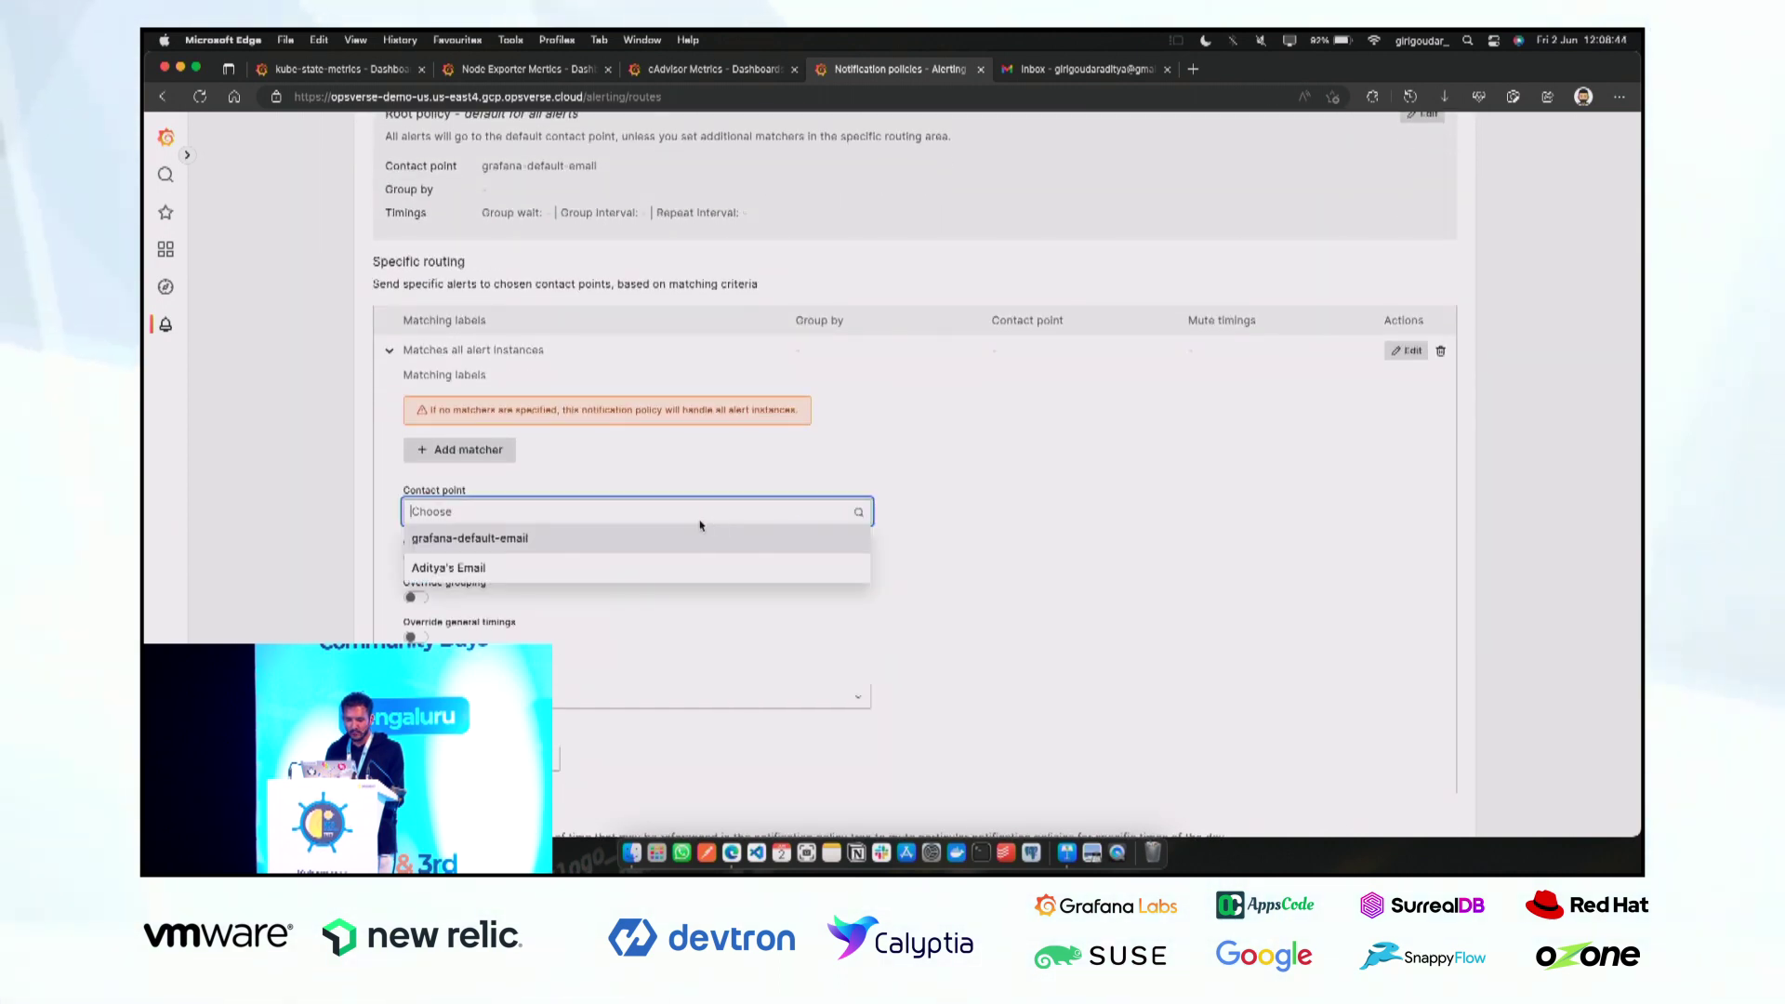
left_click(603, 570)
Give the policy the matcher container = reviews and save it.
left_click(493, 451)
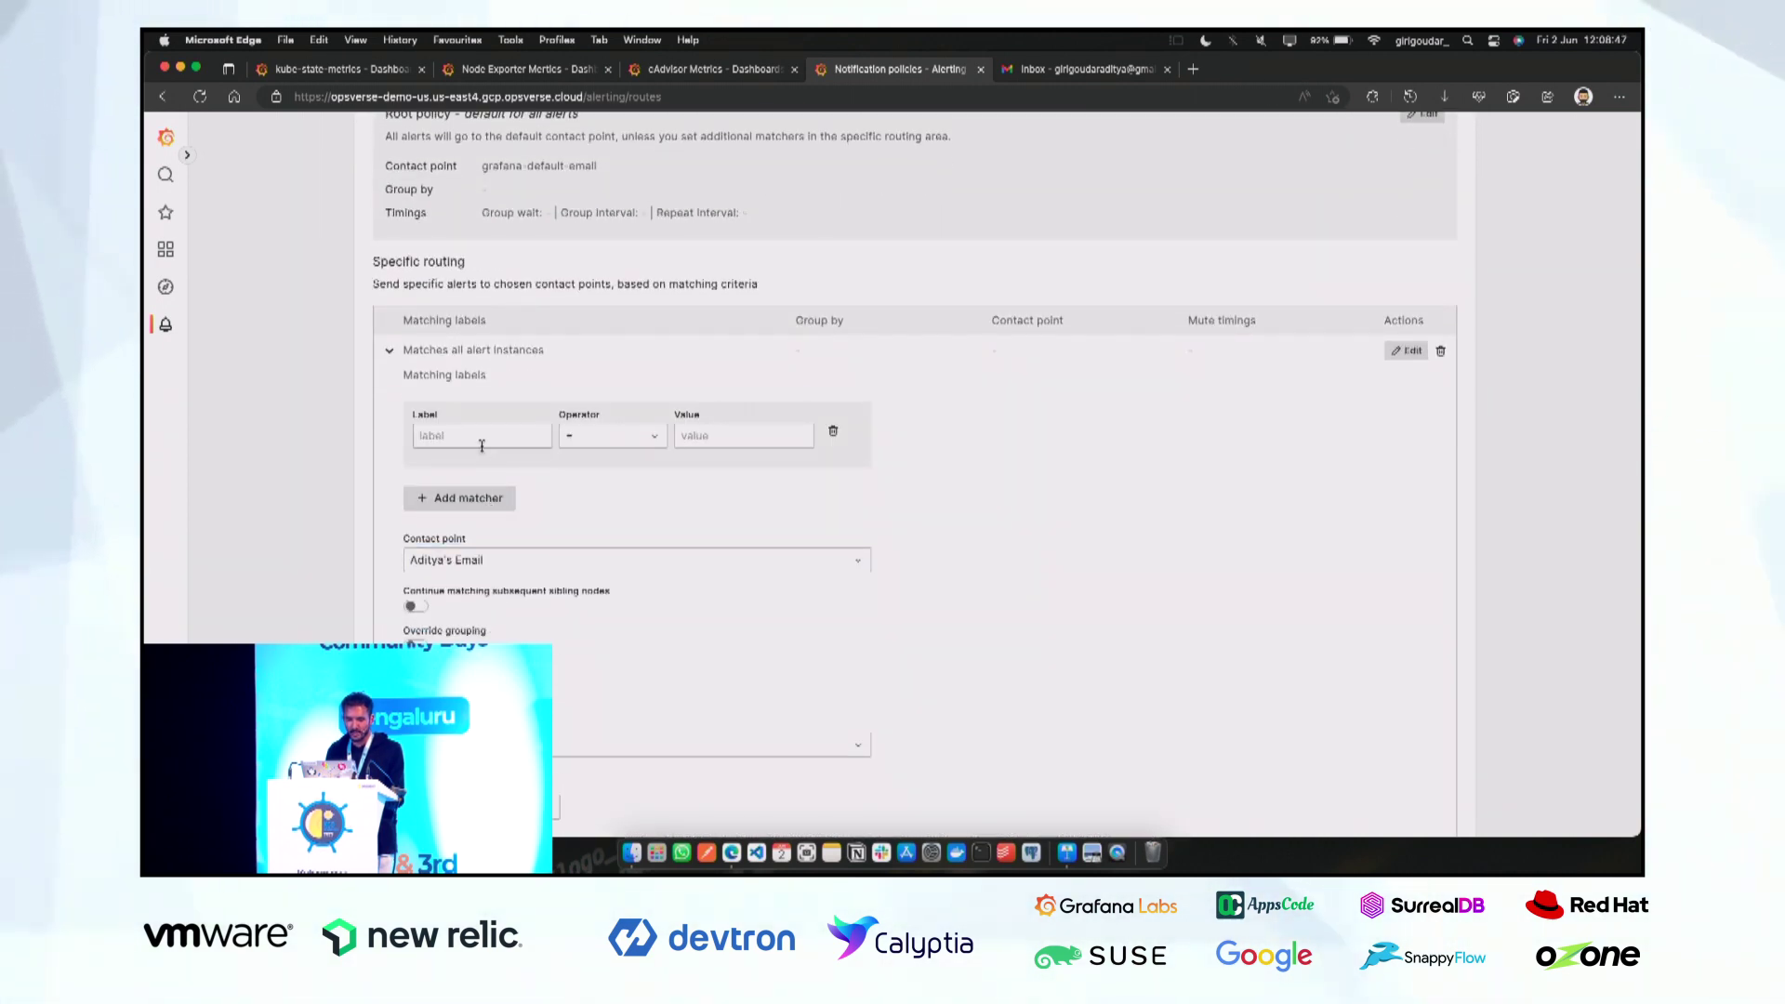
left_click(481, 436)
type("co")
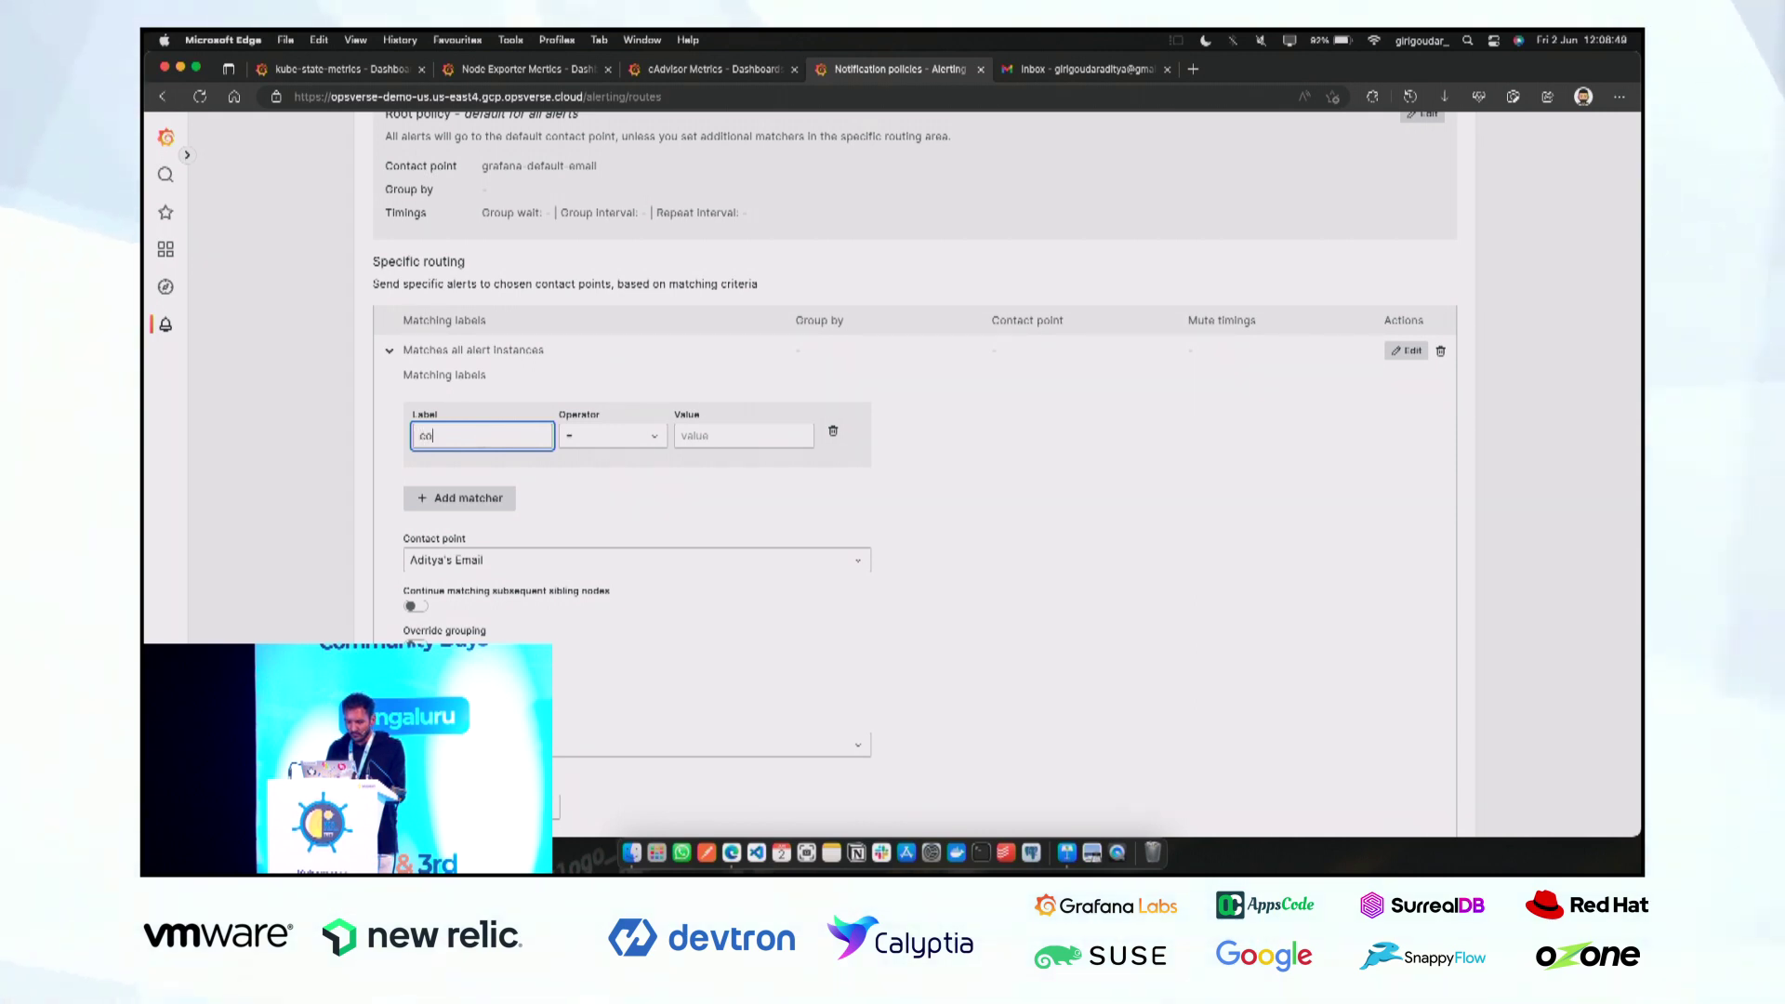
type("ntainer")
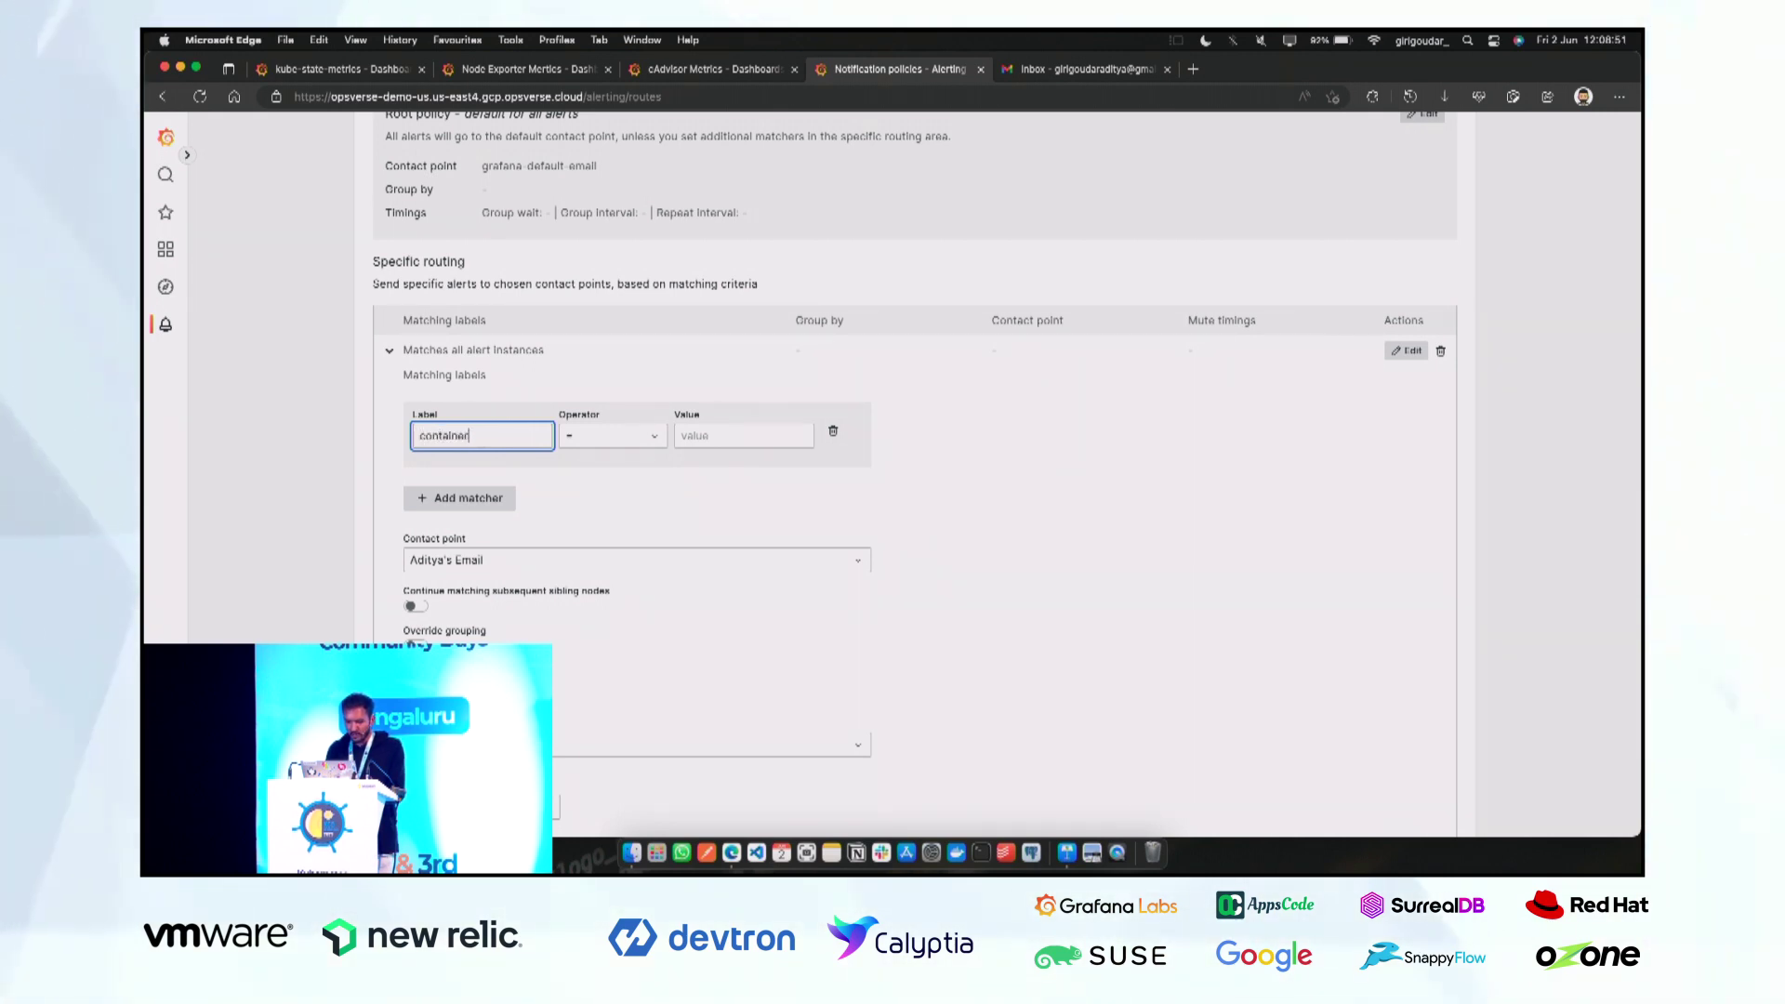
left_click(735, 435)
type("rev")
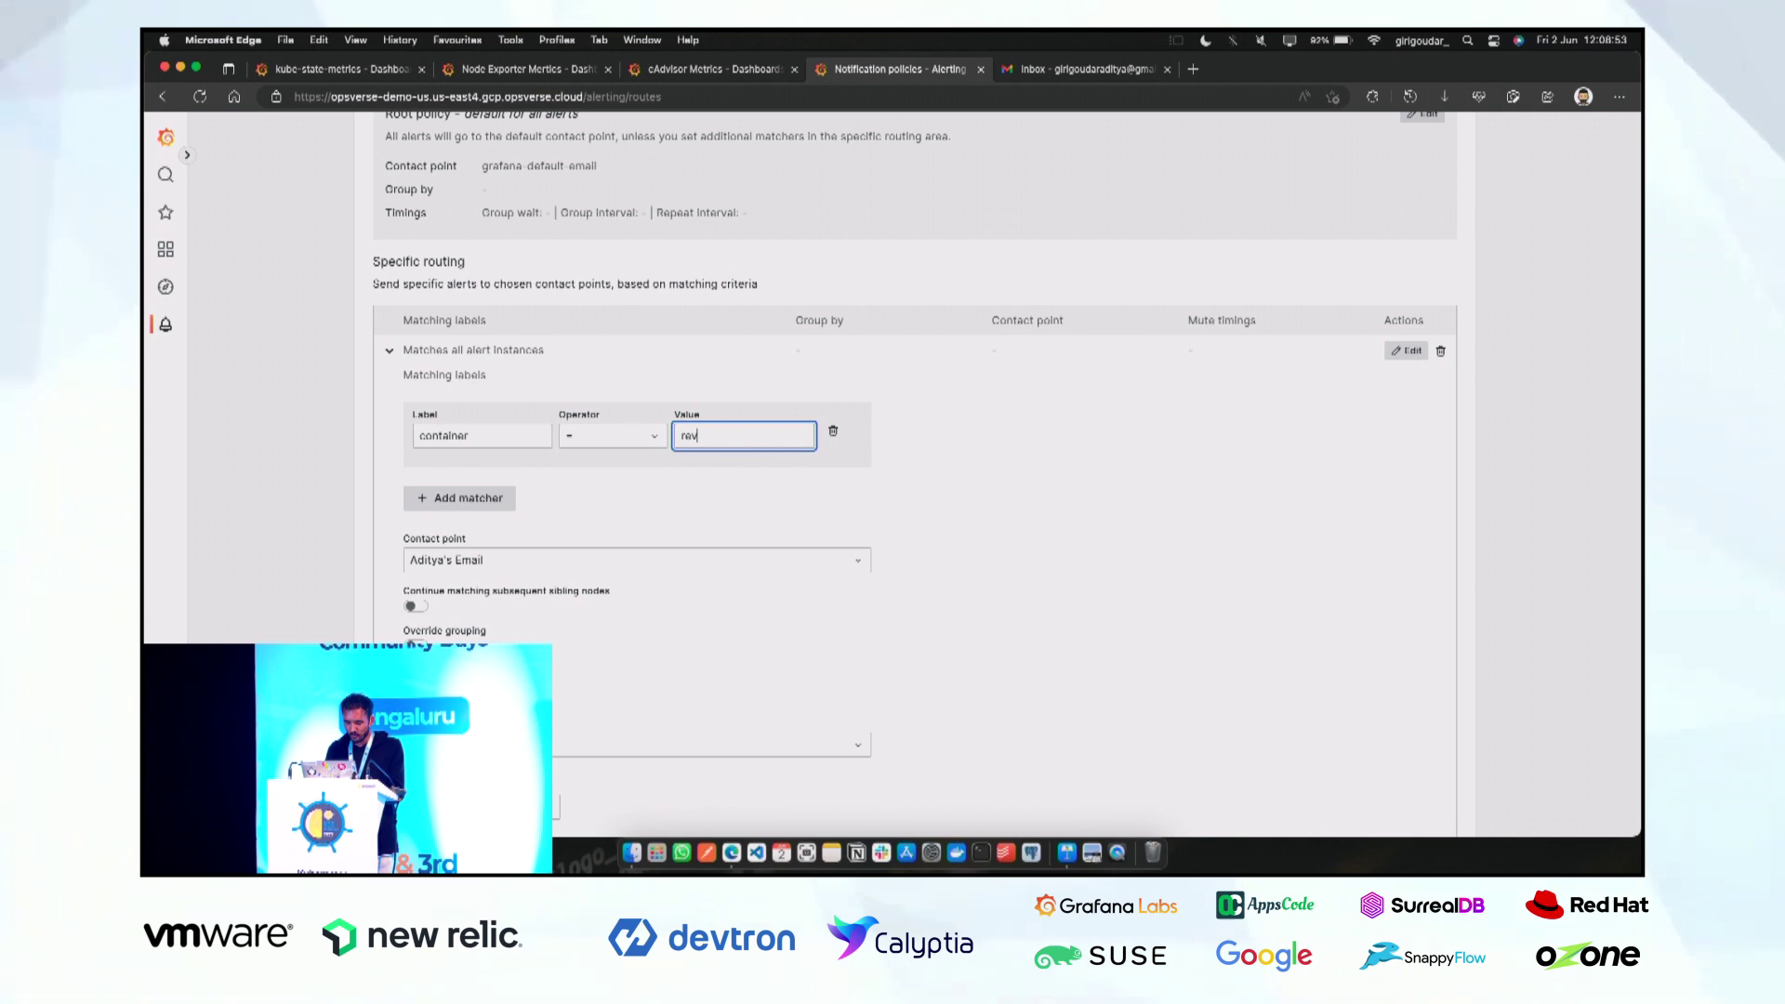
type("iews")
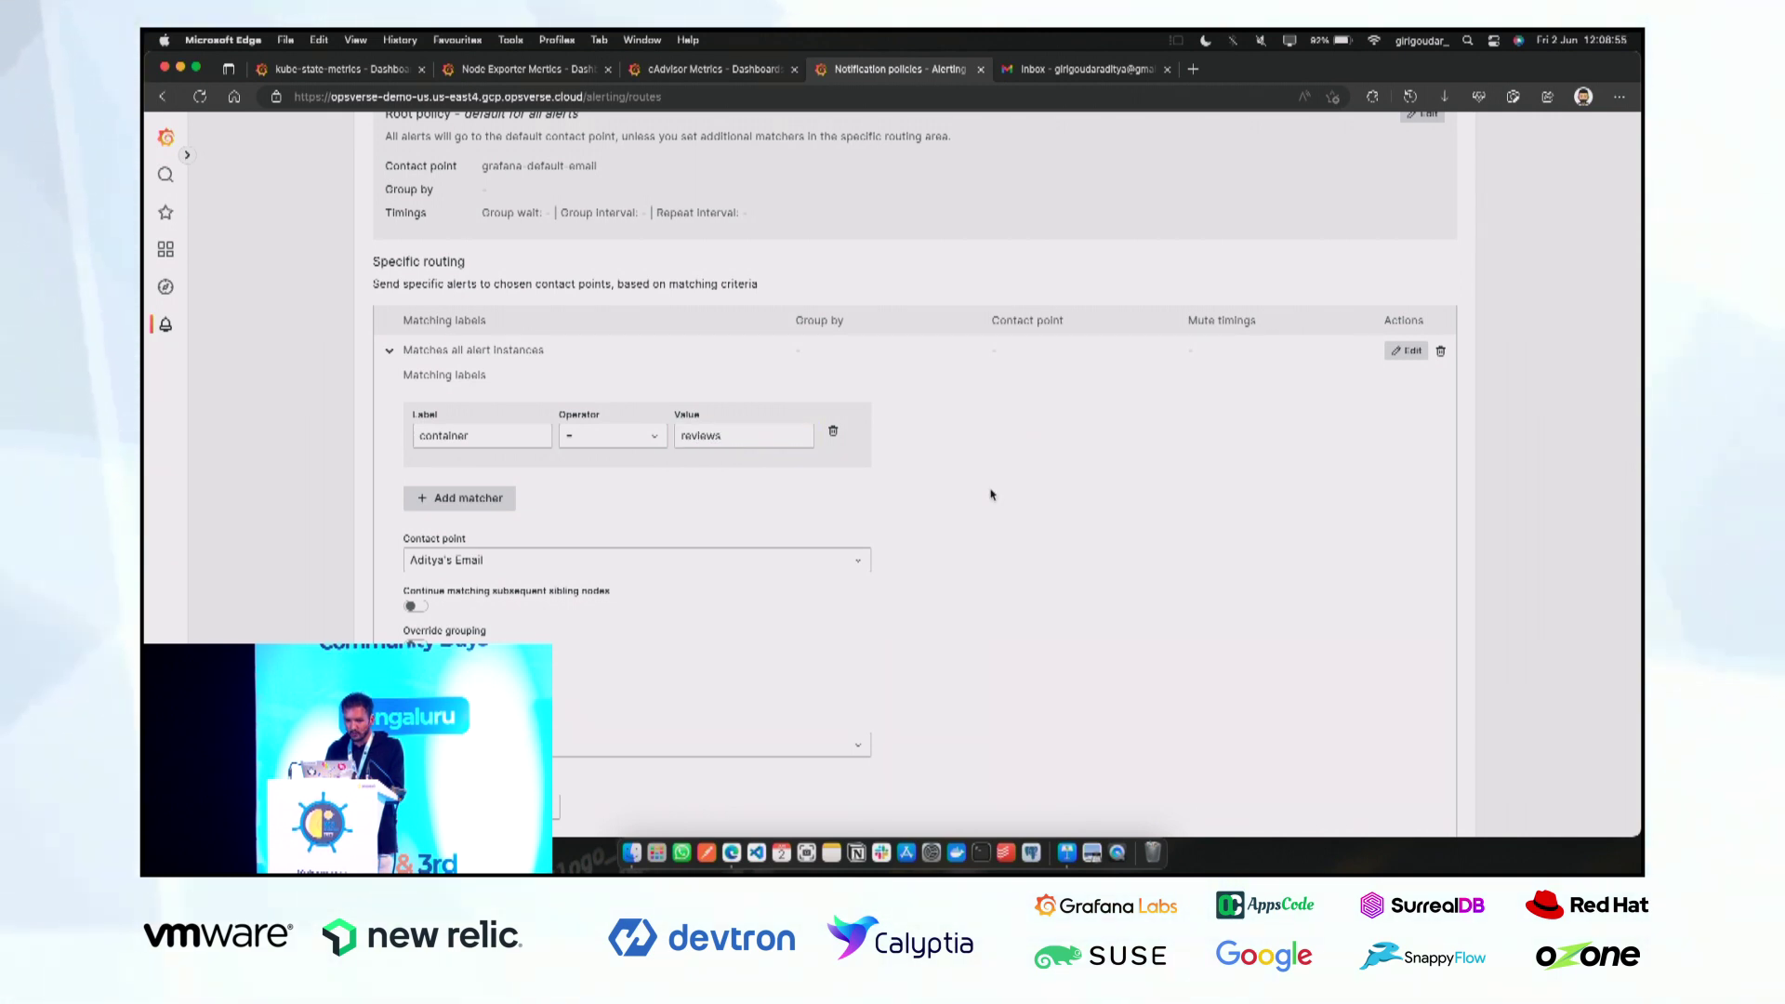
left_click(809, 522)
scroll(813, 523, "down", 3)
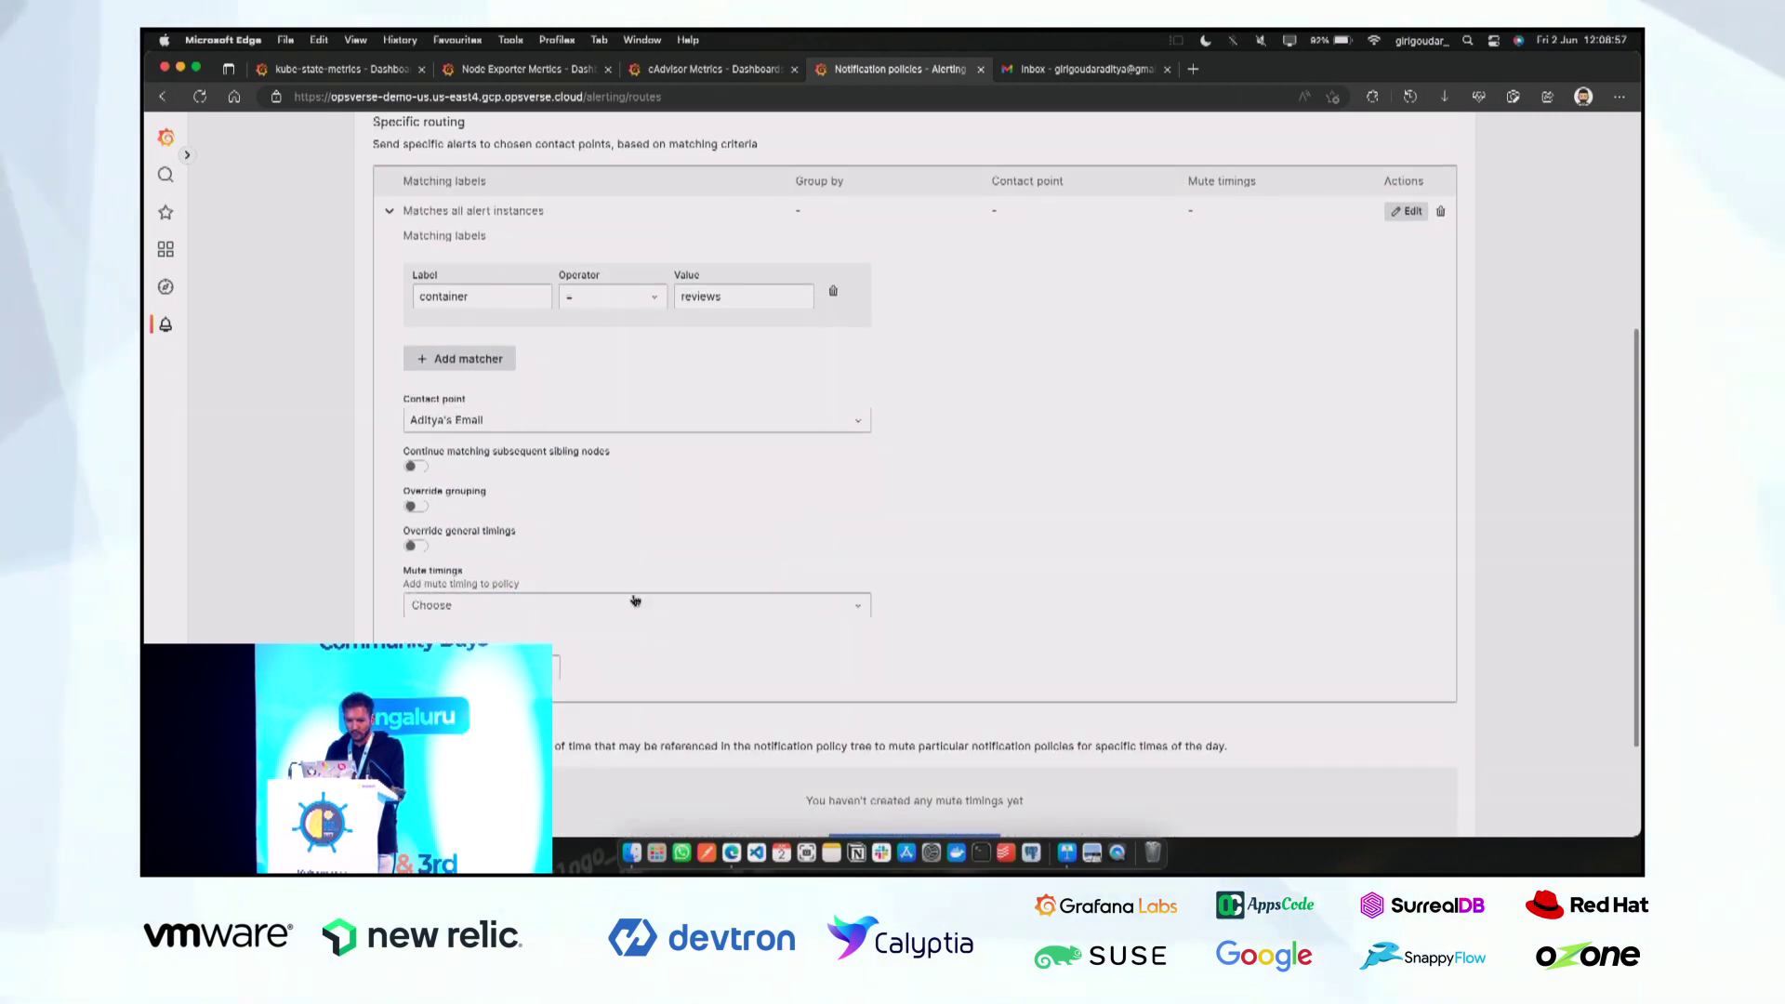
left_click(520, 667)
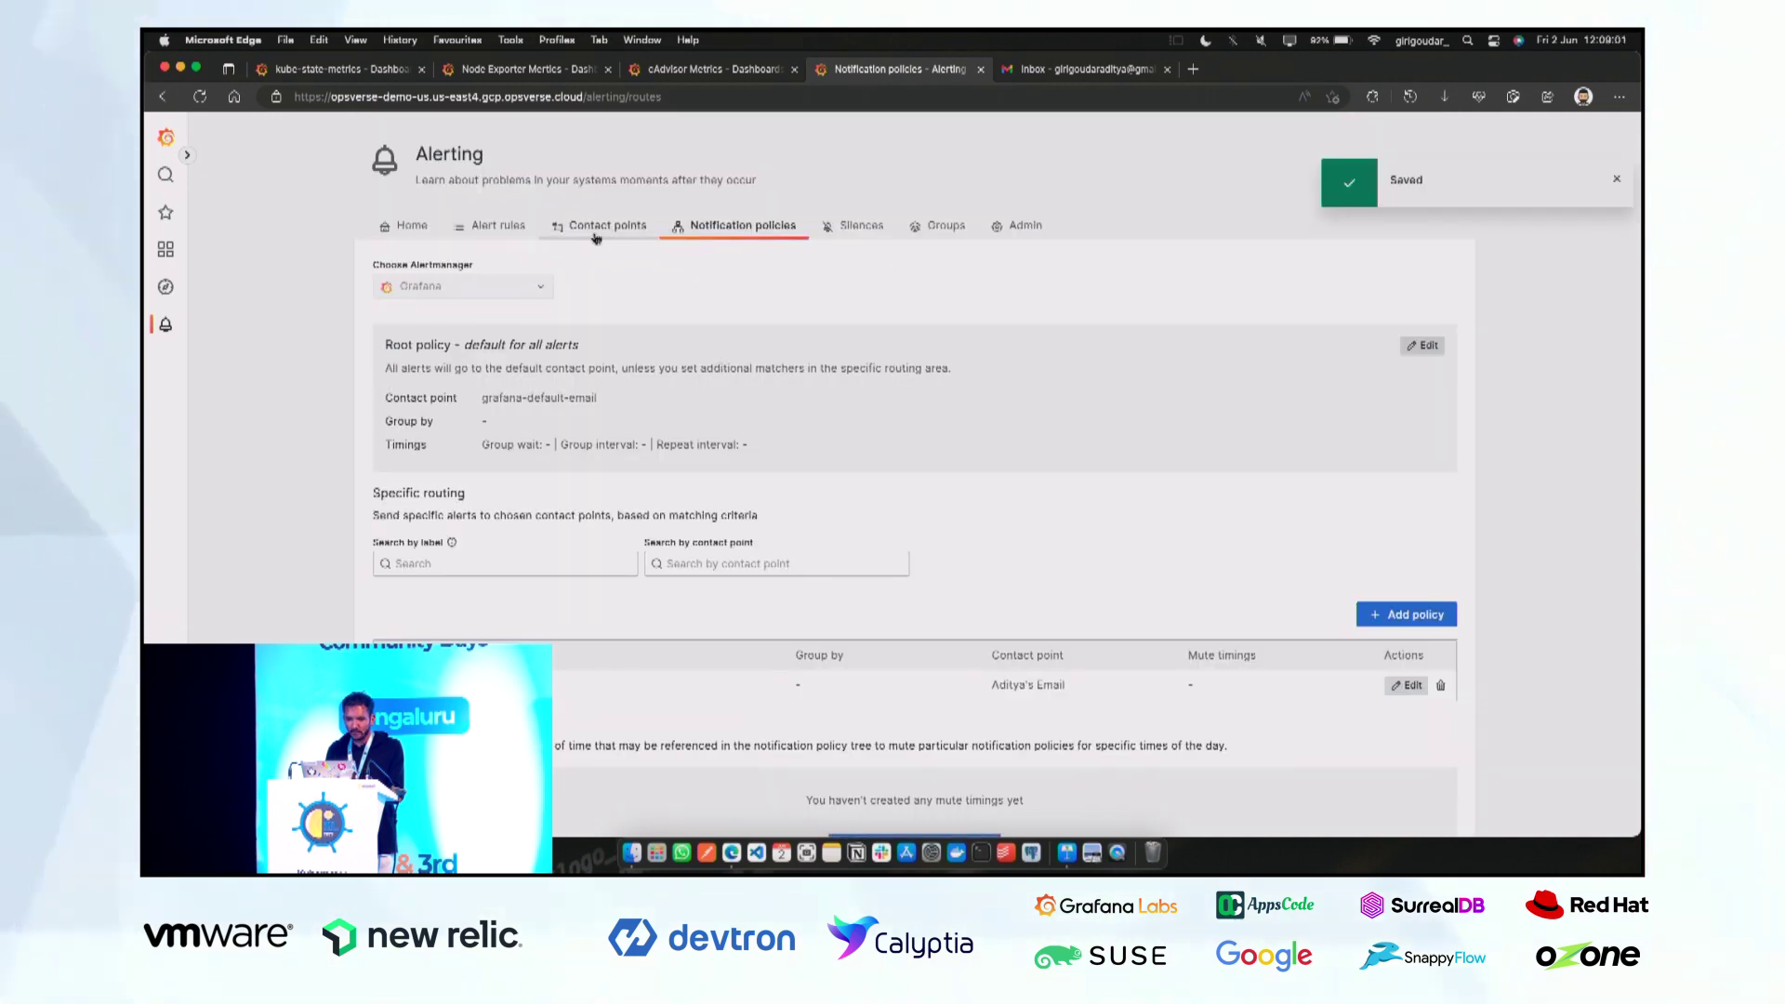
left_click(511, 237)
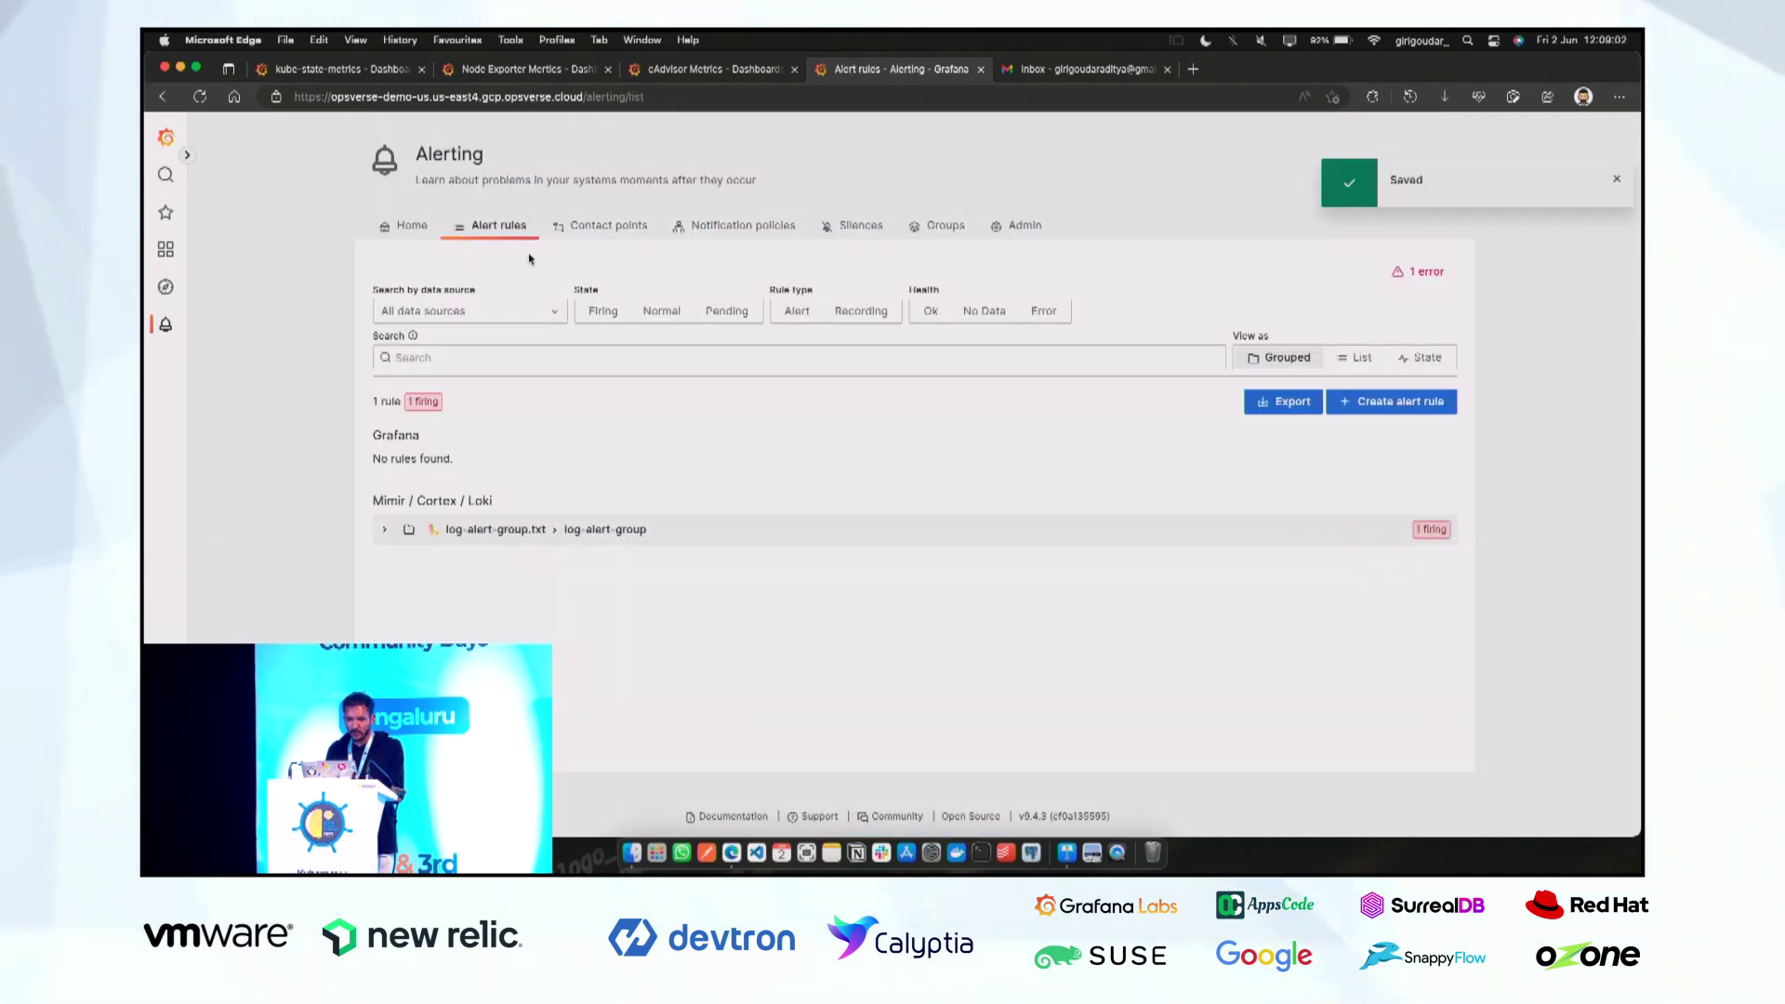
Start a new alert rule and copy the CPU Usage panel's query from the cAdvisor dashboard.
left_click(1426, 403)
scroll(707, 562, "down", 2)
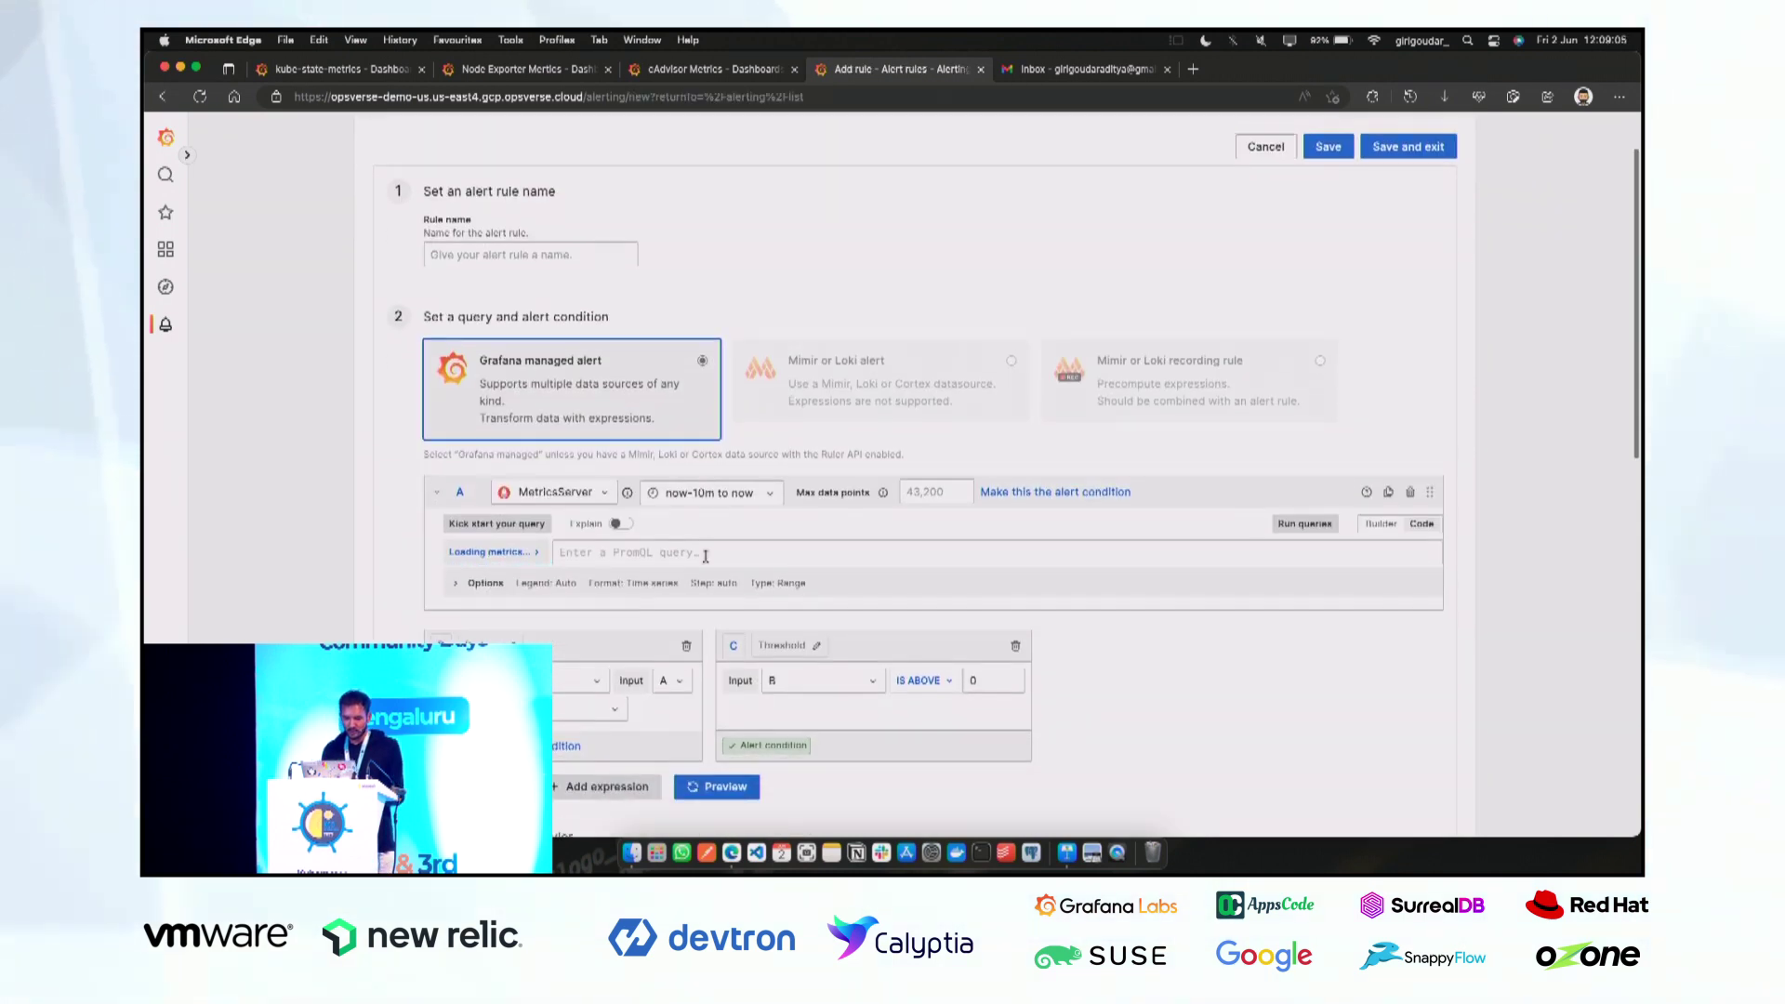
left_click(699, 69)
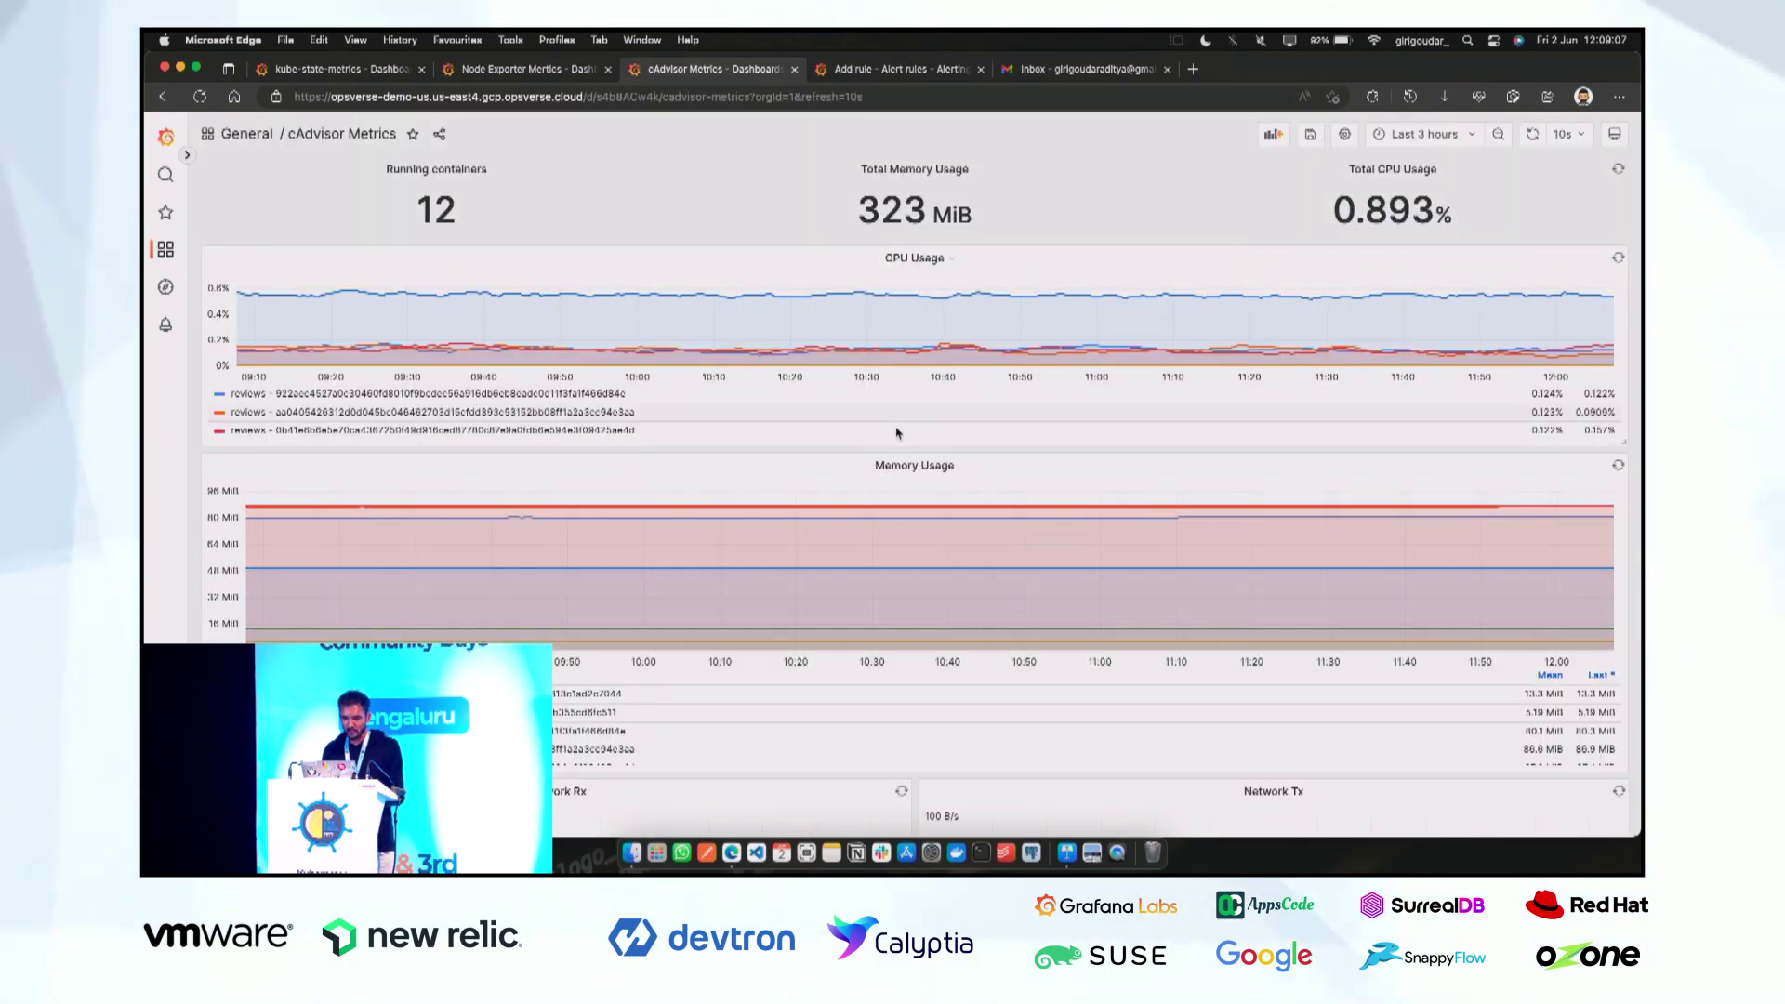
left_click(915, 258)
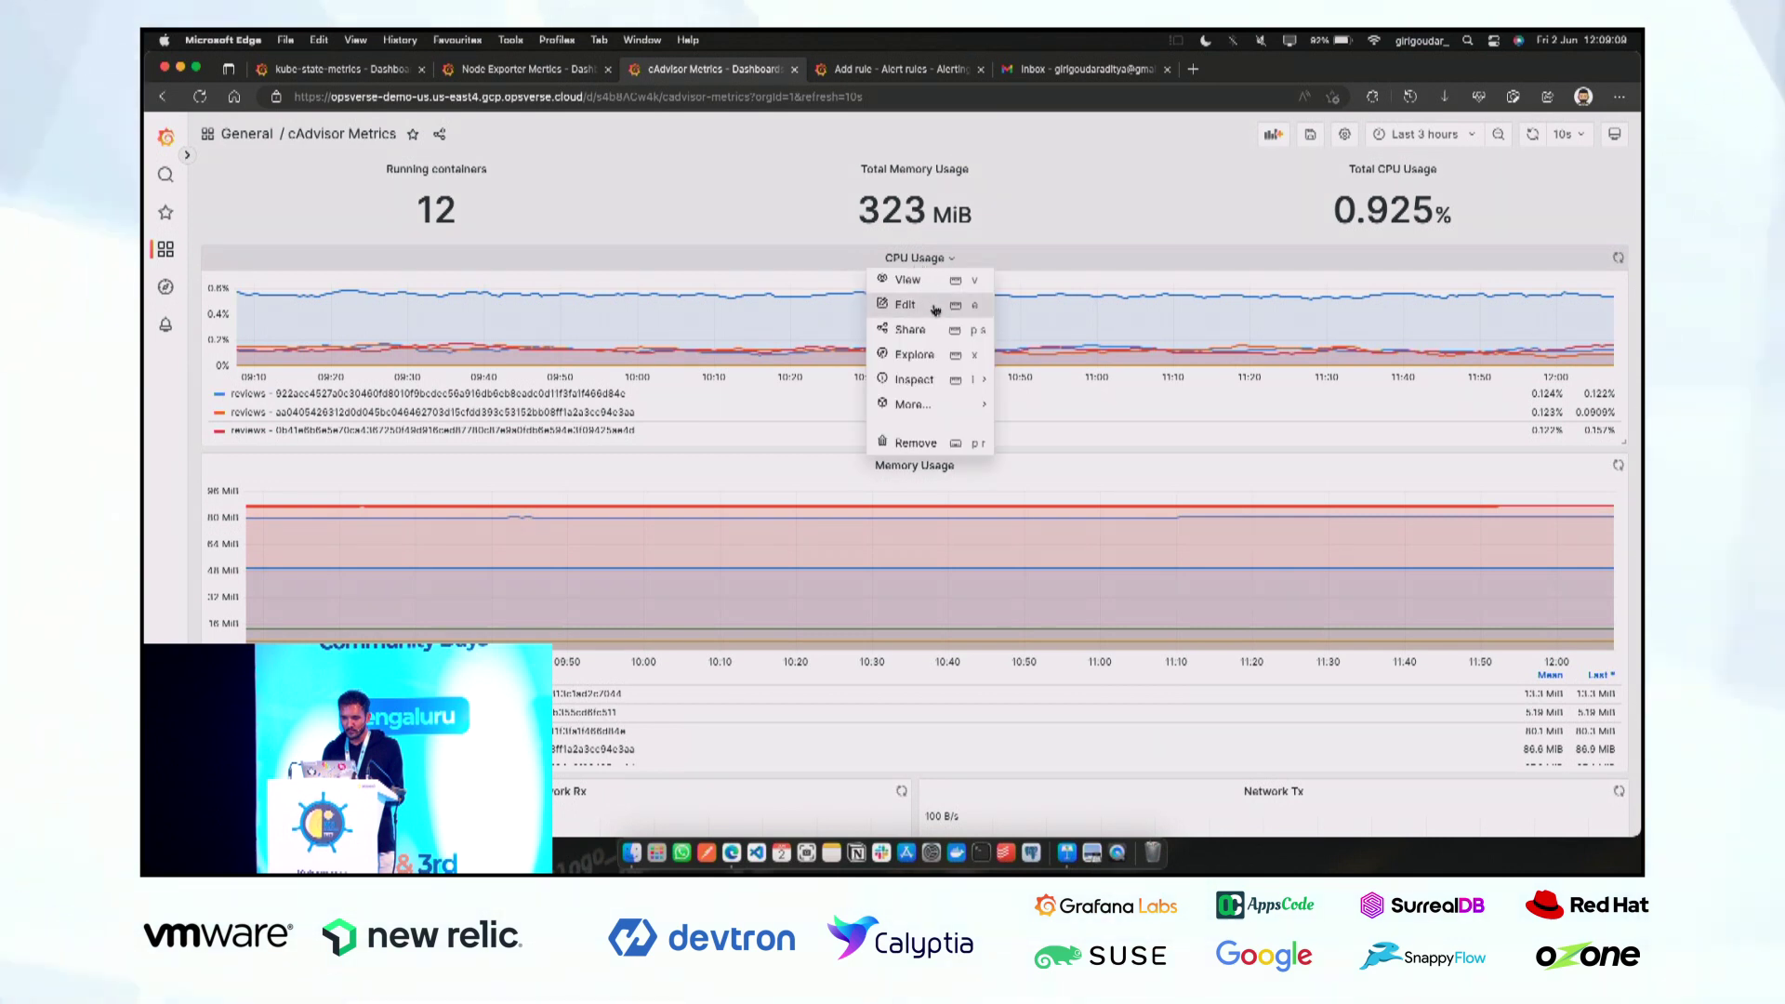
left_click(936, 307)
left_click_drag(1039, 666, 754, 662)
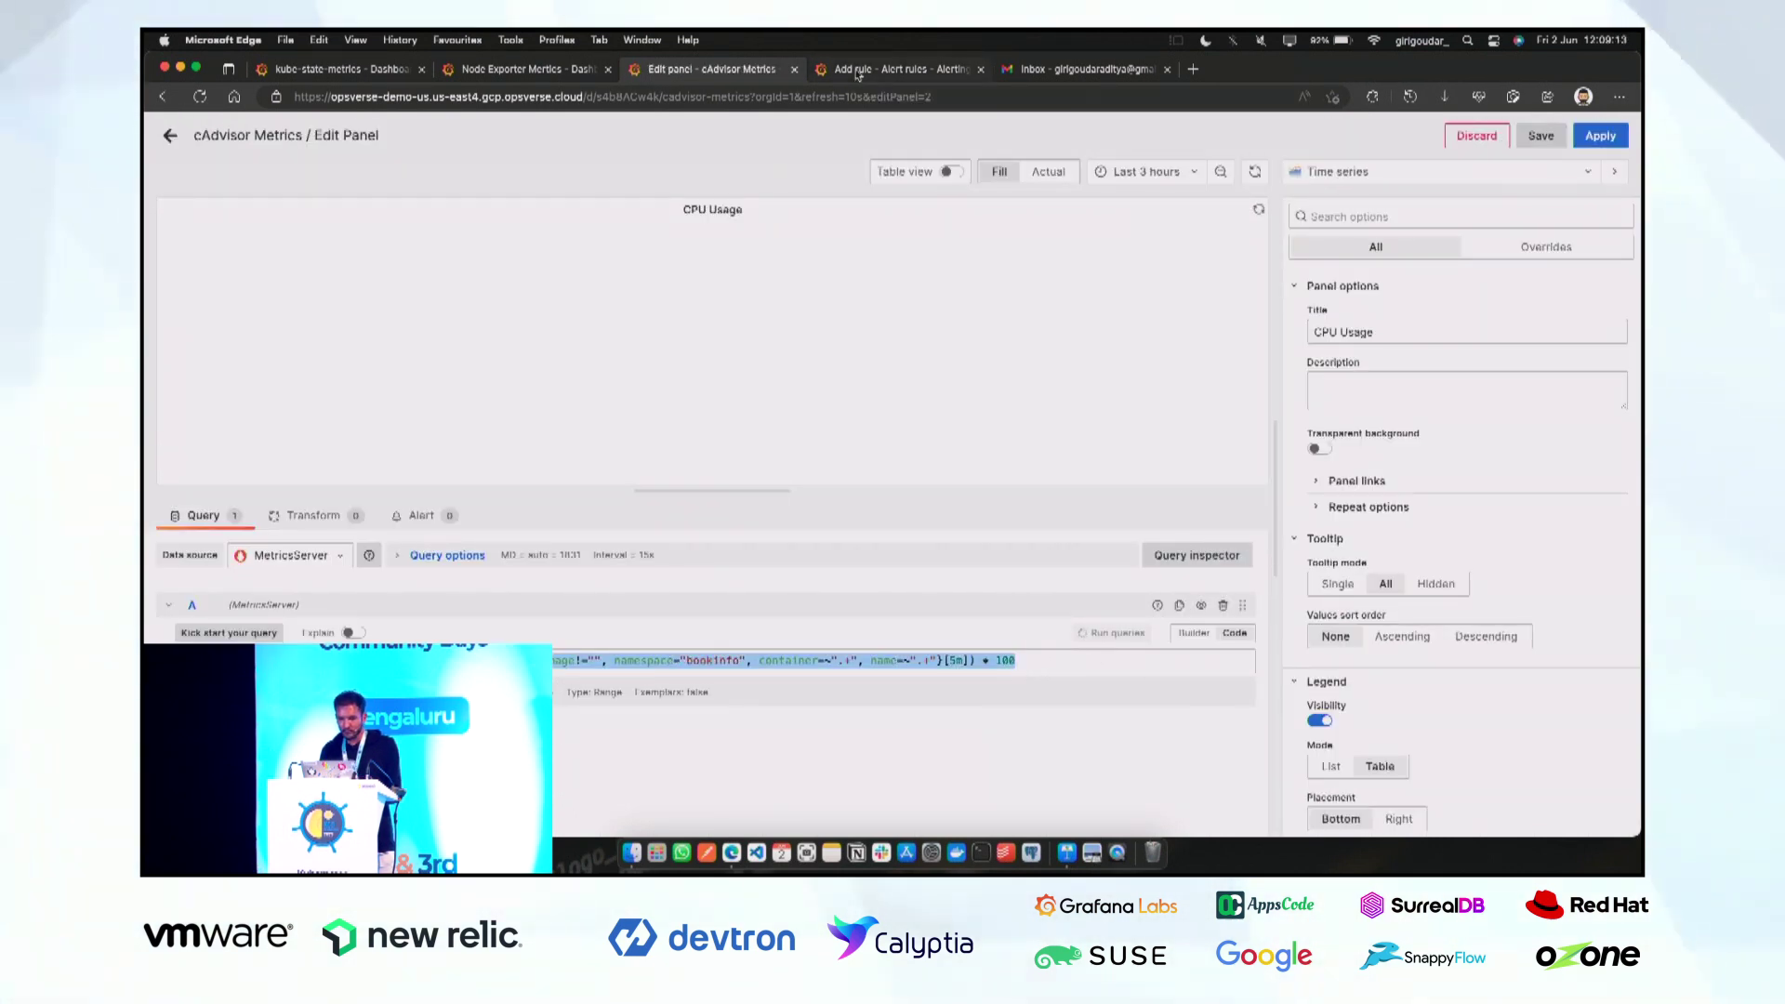
key("ctrl+Tab")
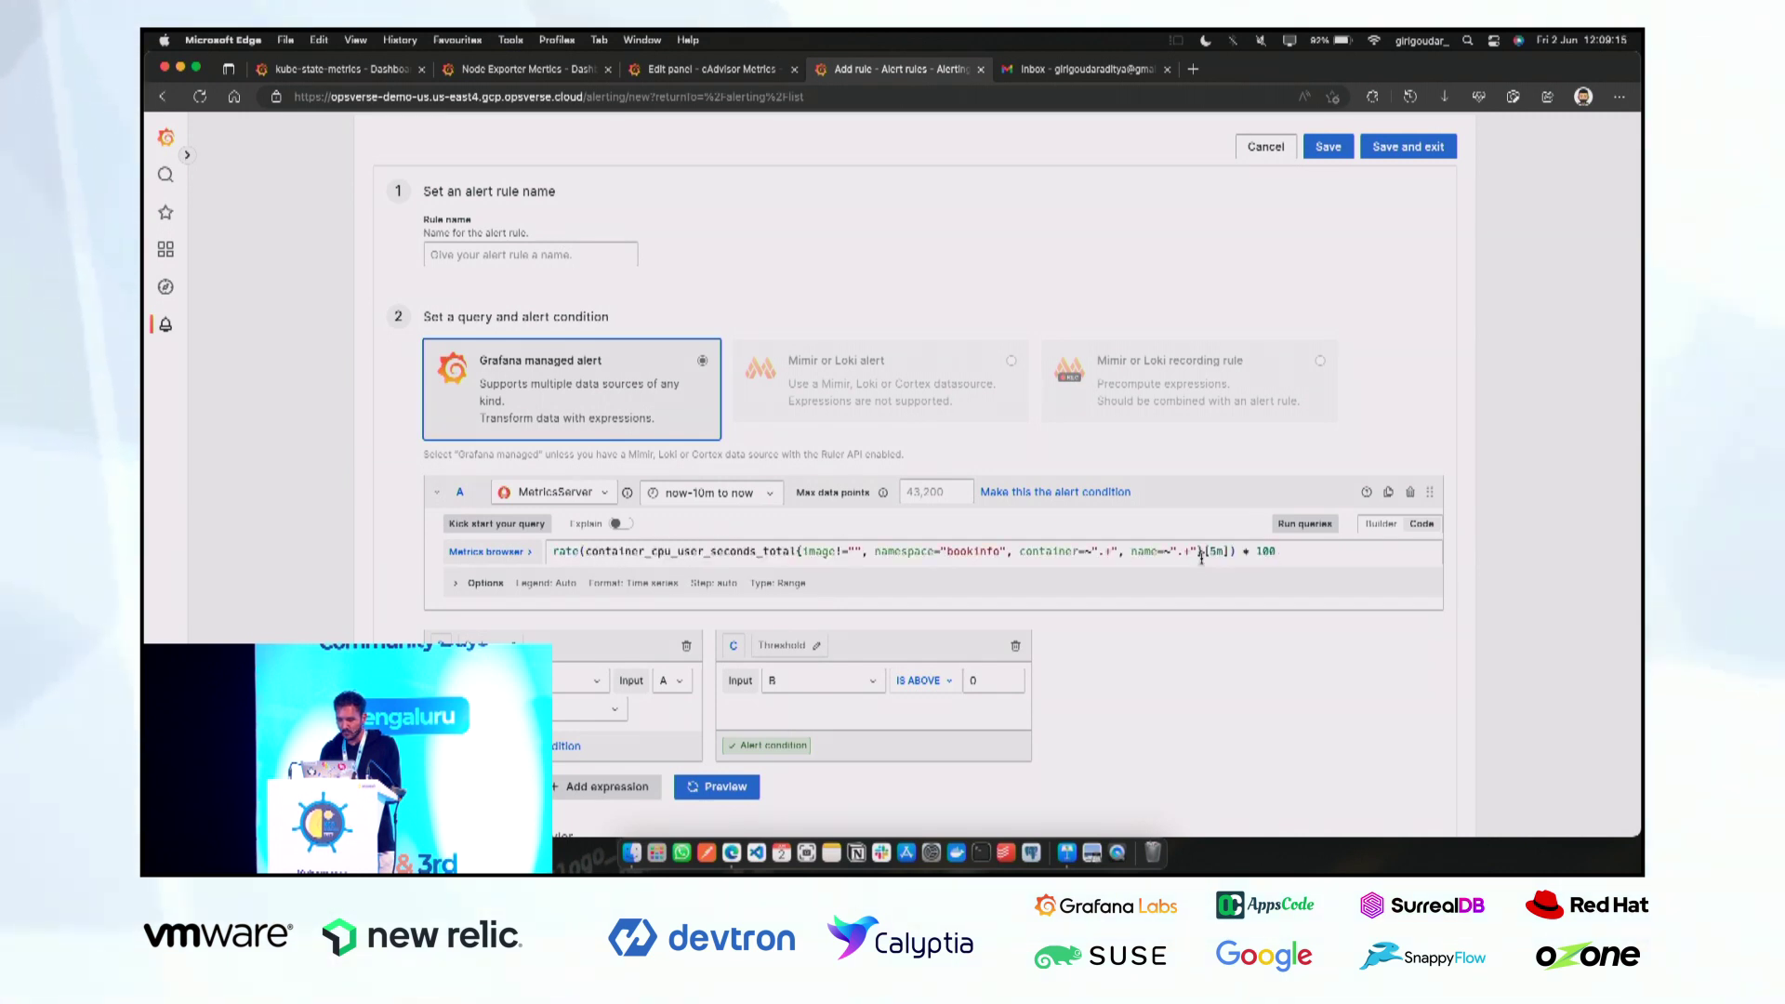
Narrow the pasted query to container="reviews" with name set to its container ID, and run the preview.
key("BackSpace")
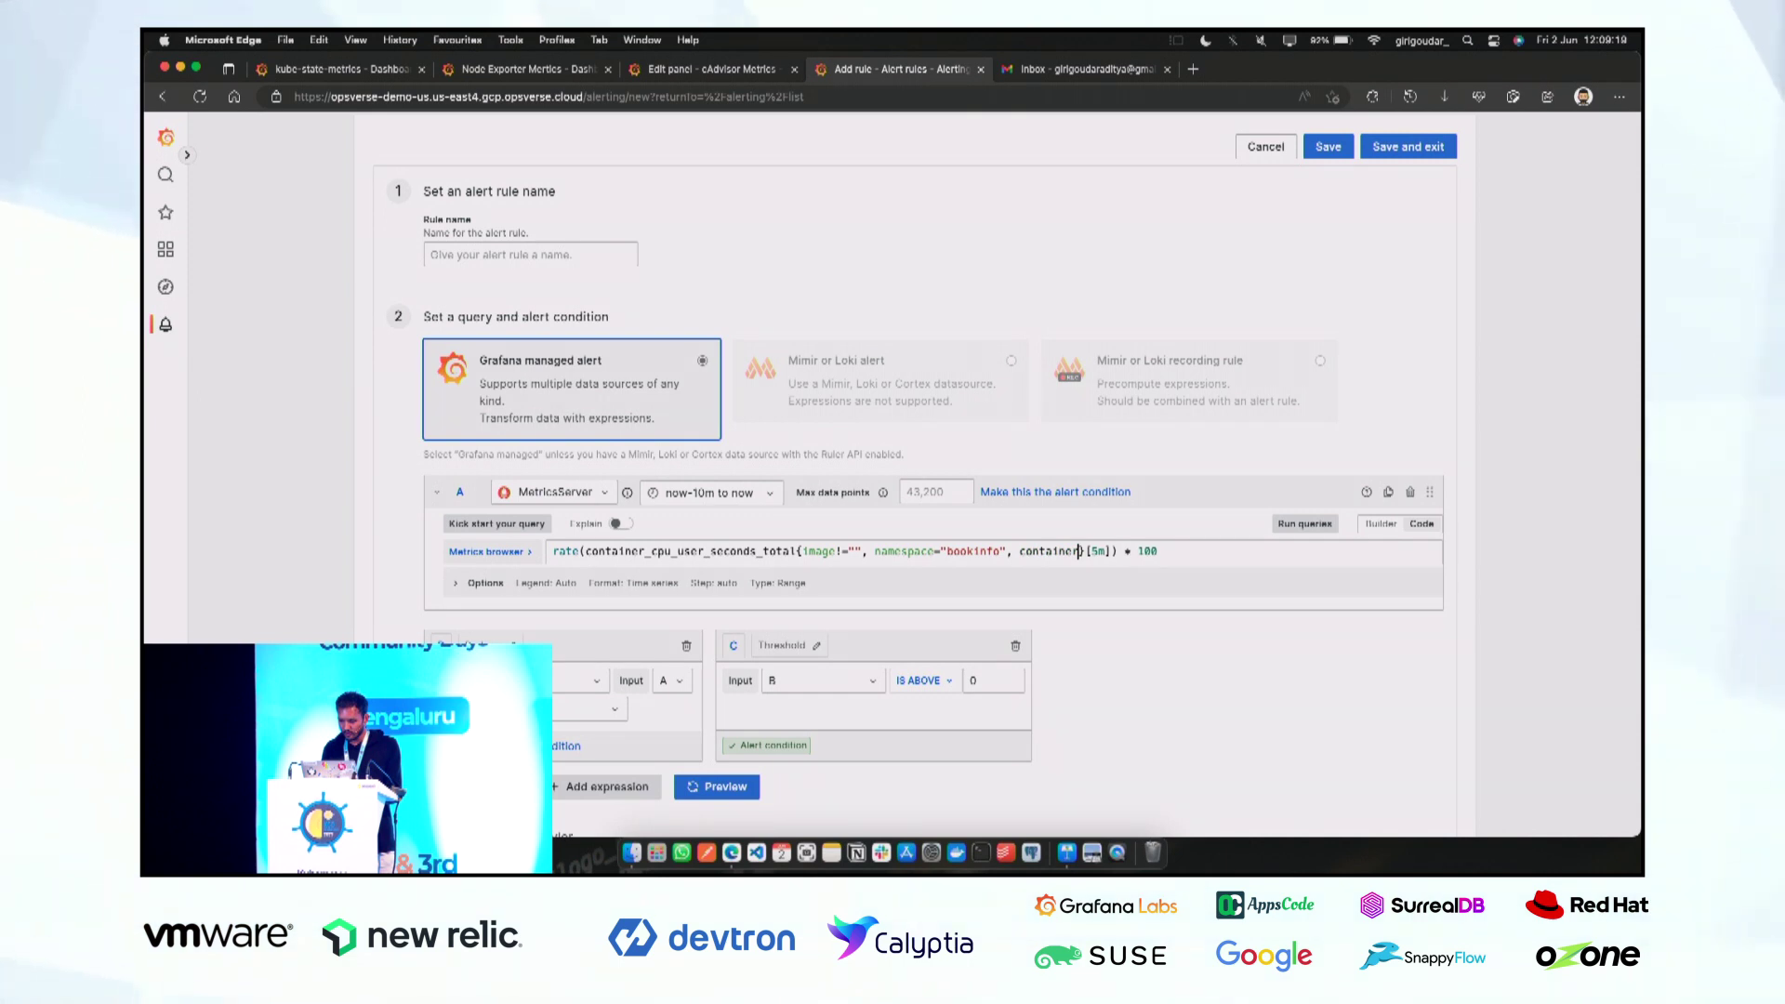
type("\"")
key("Down")
key("Down")
key("Return")
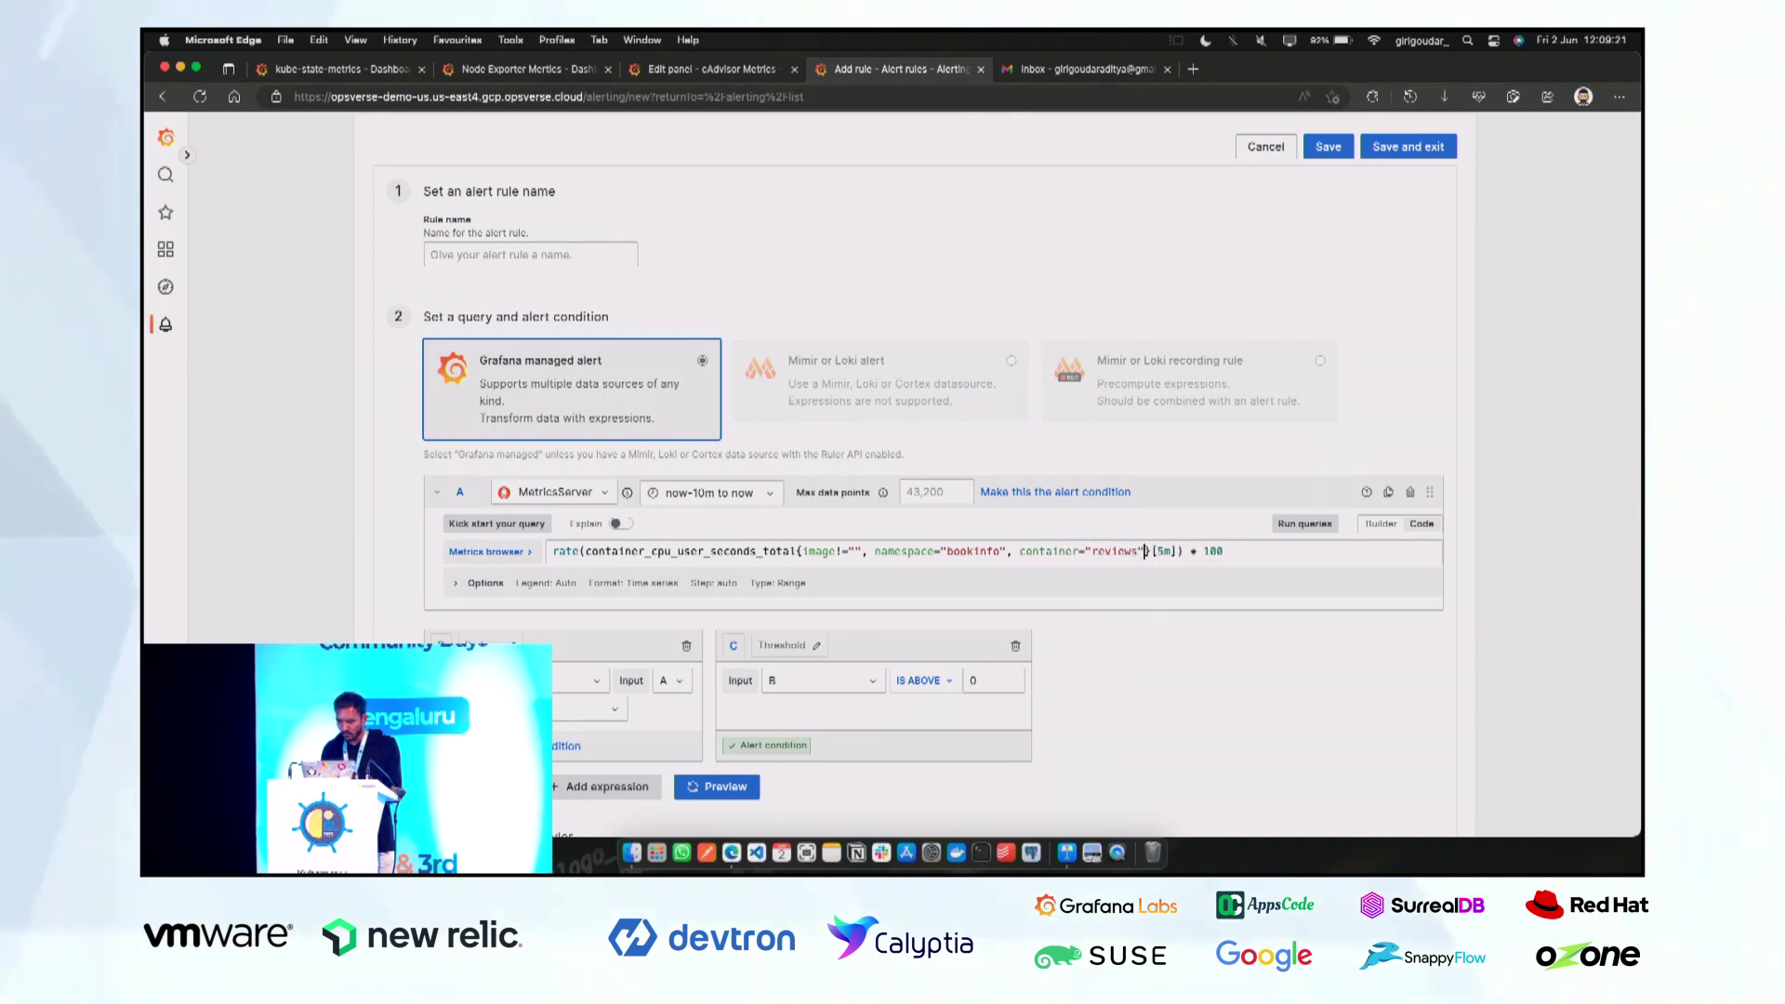
type(", name=\"")
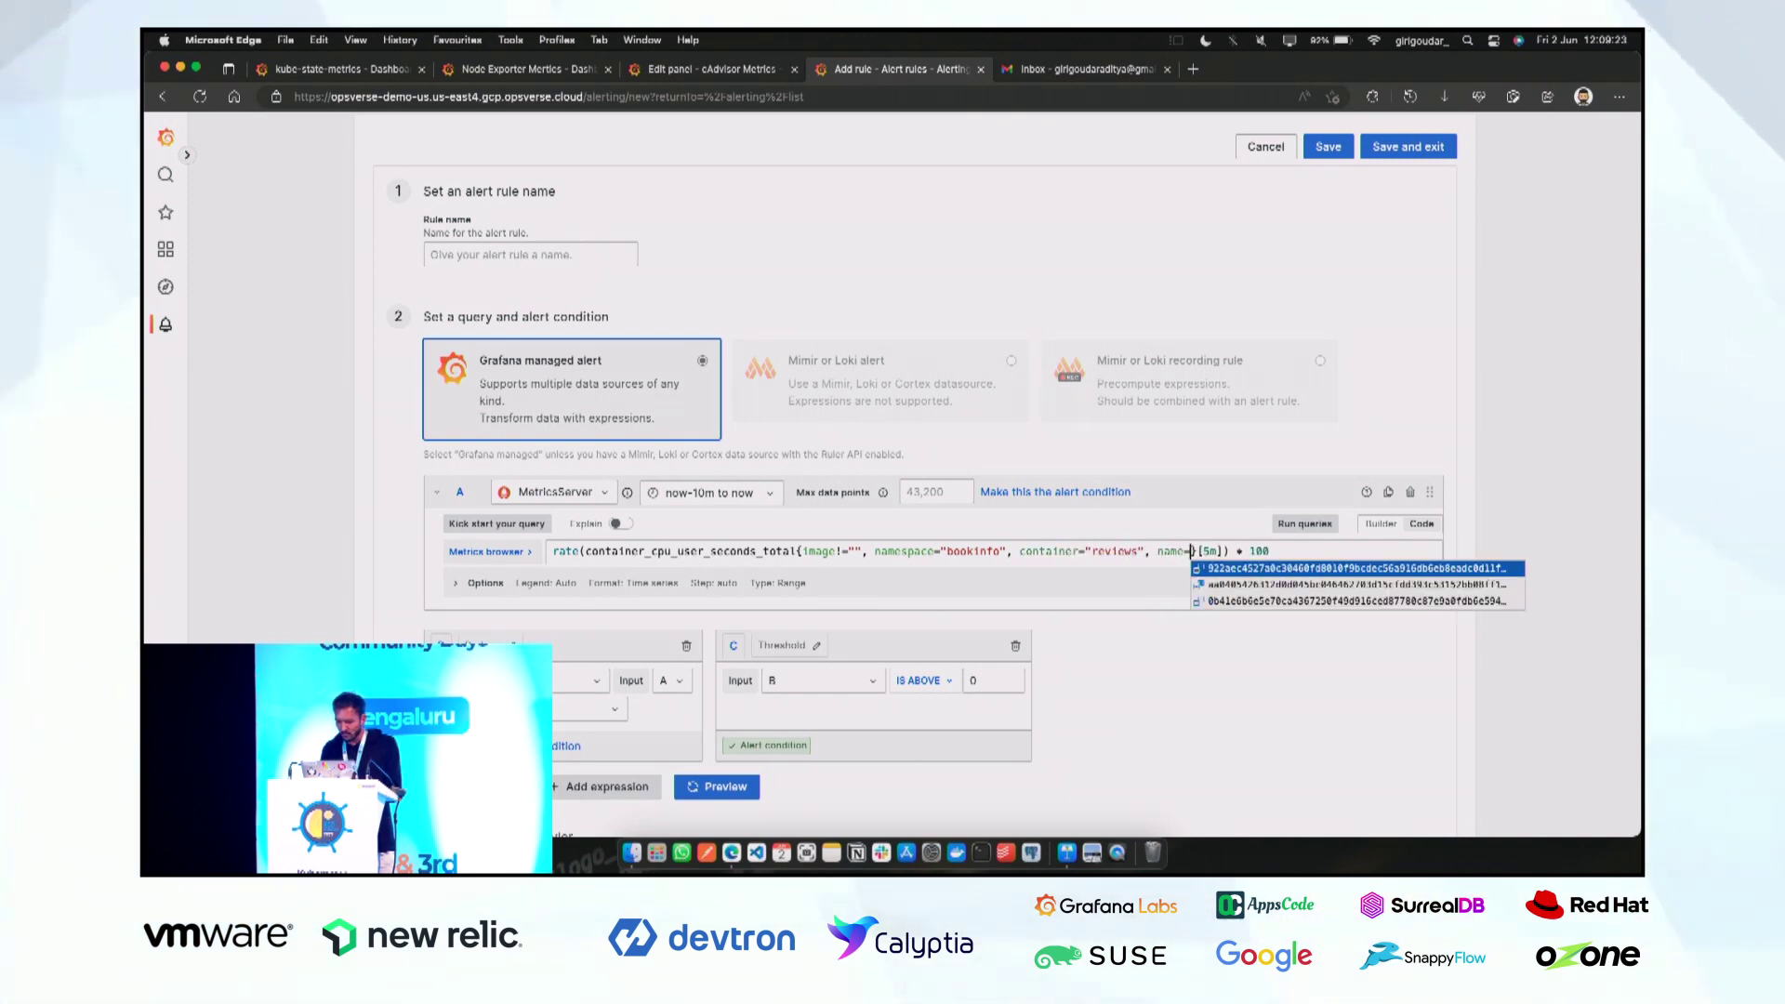
key("Down")
key("Return")
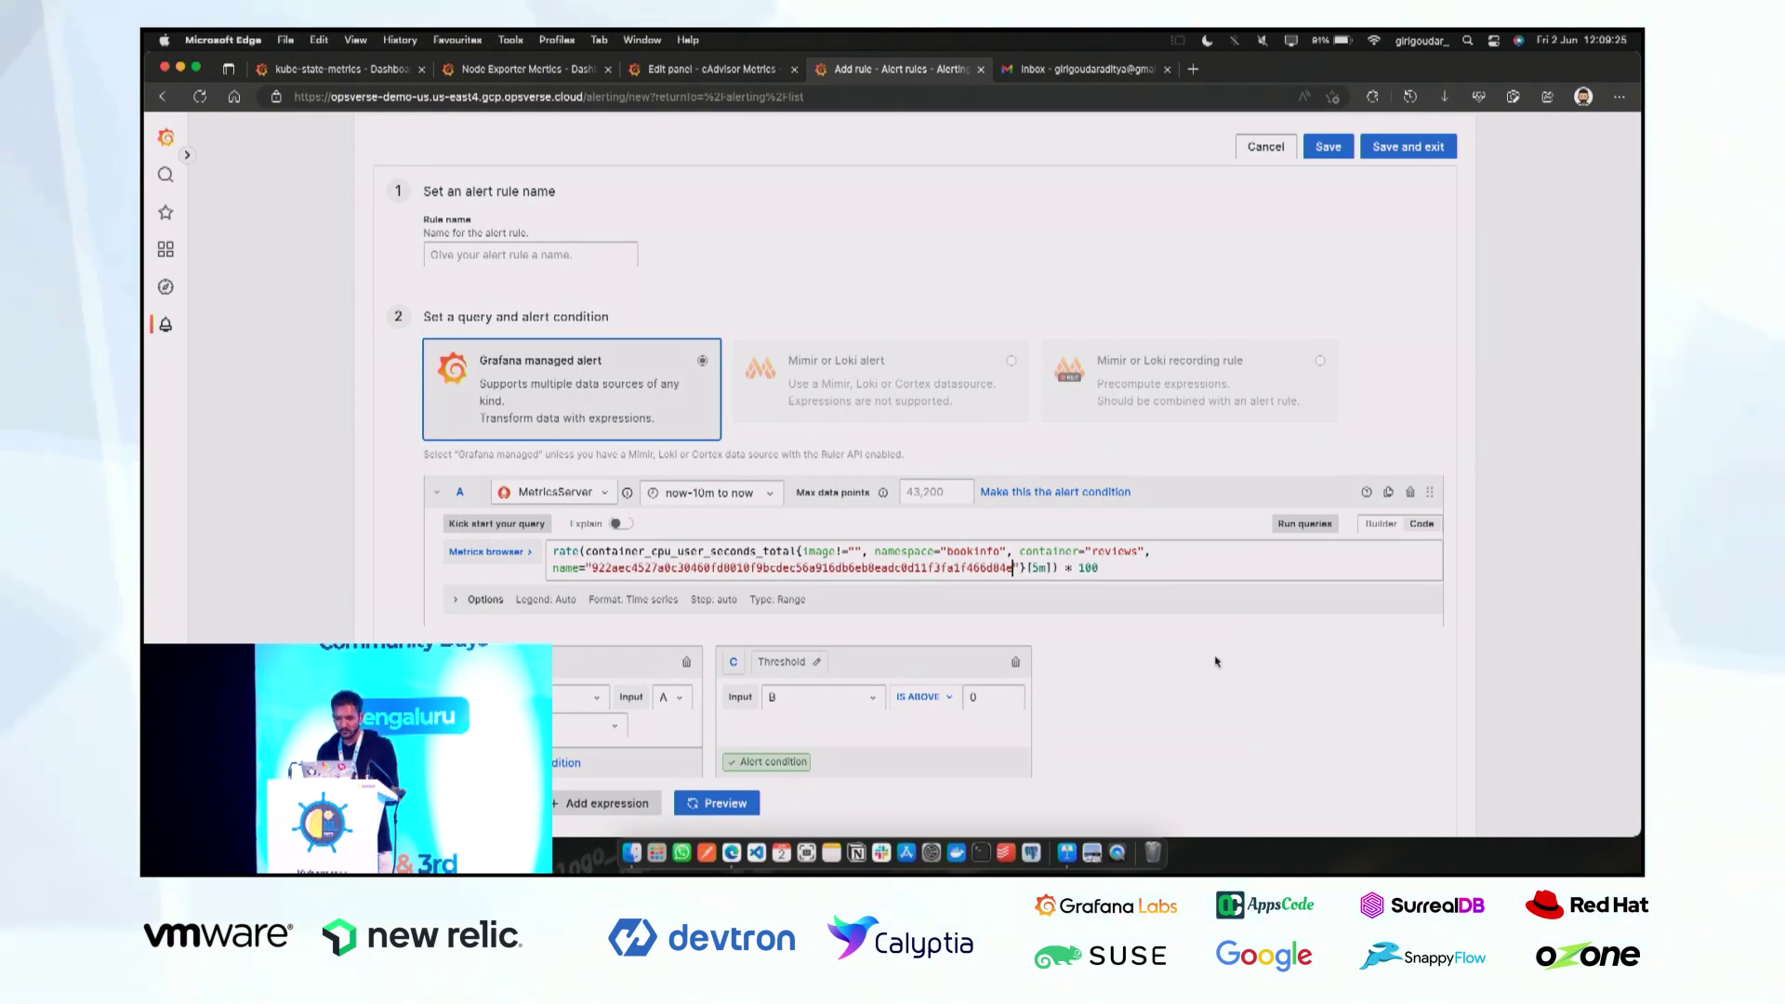
key("shift+Return")
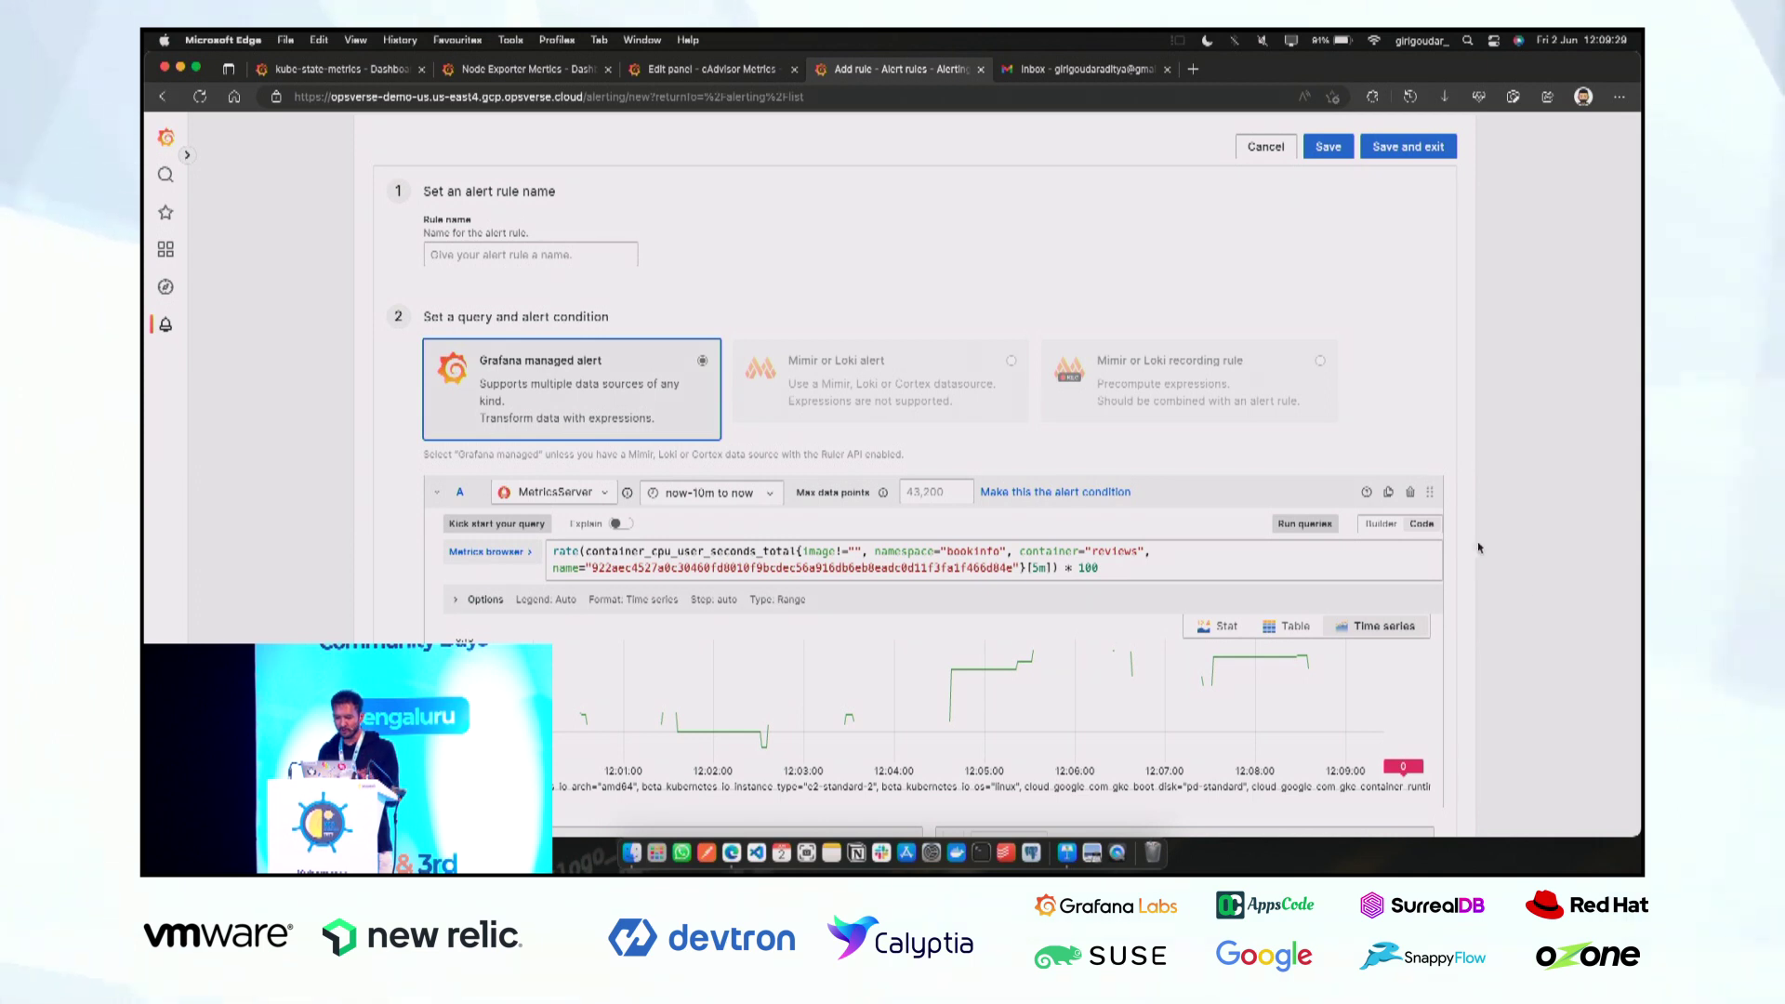
scroll(1478, 548, "down", 5)
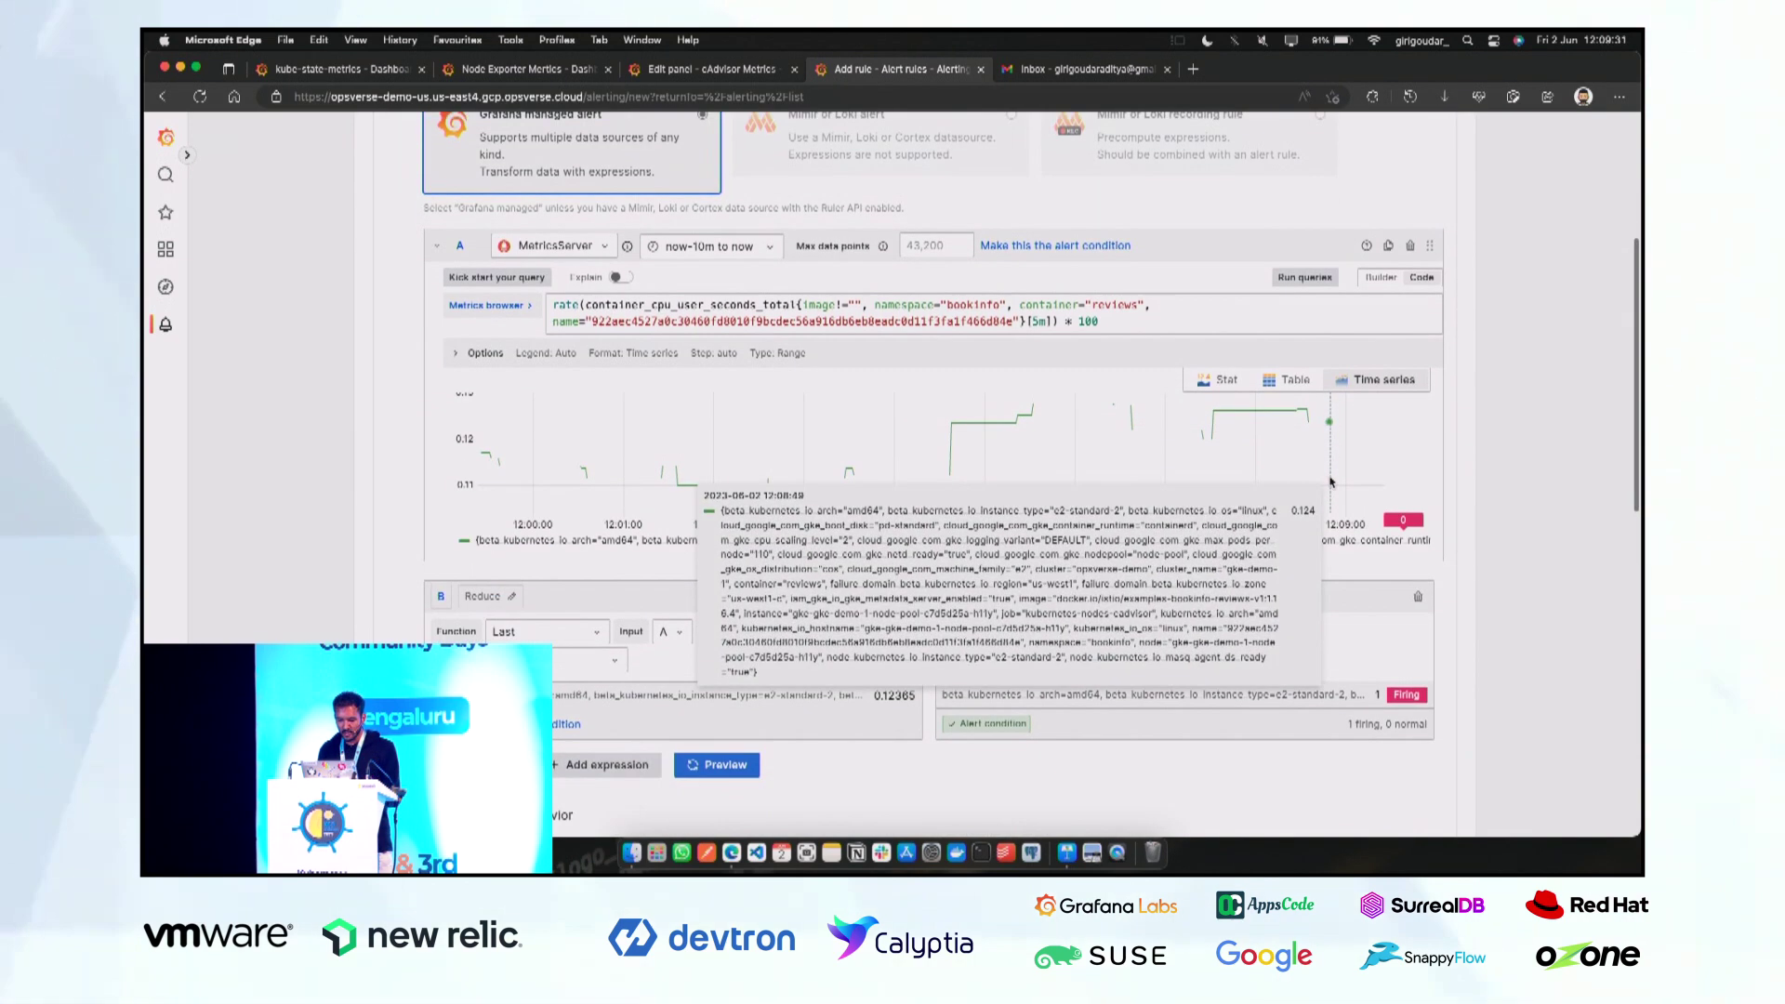
Keep the reduce function Last in Strict mode with the threshold above 0 (last value 0.12552).
left_click(542, 625)
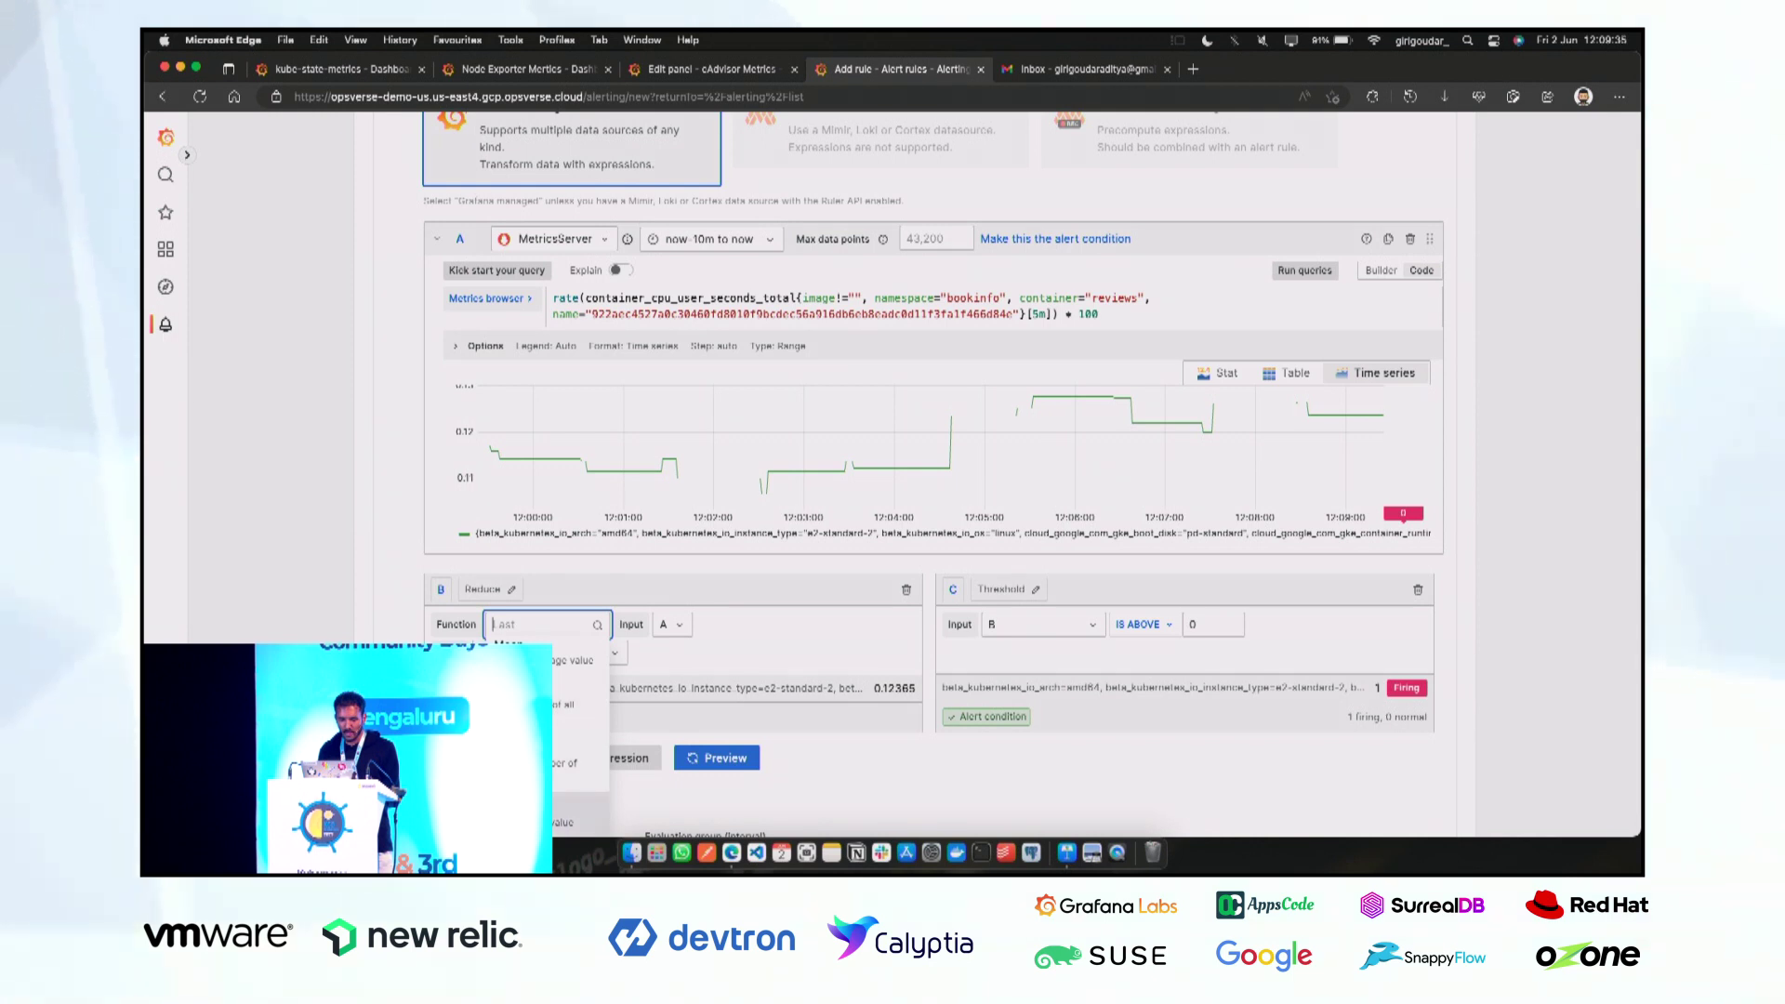
key("Escape")
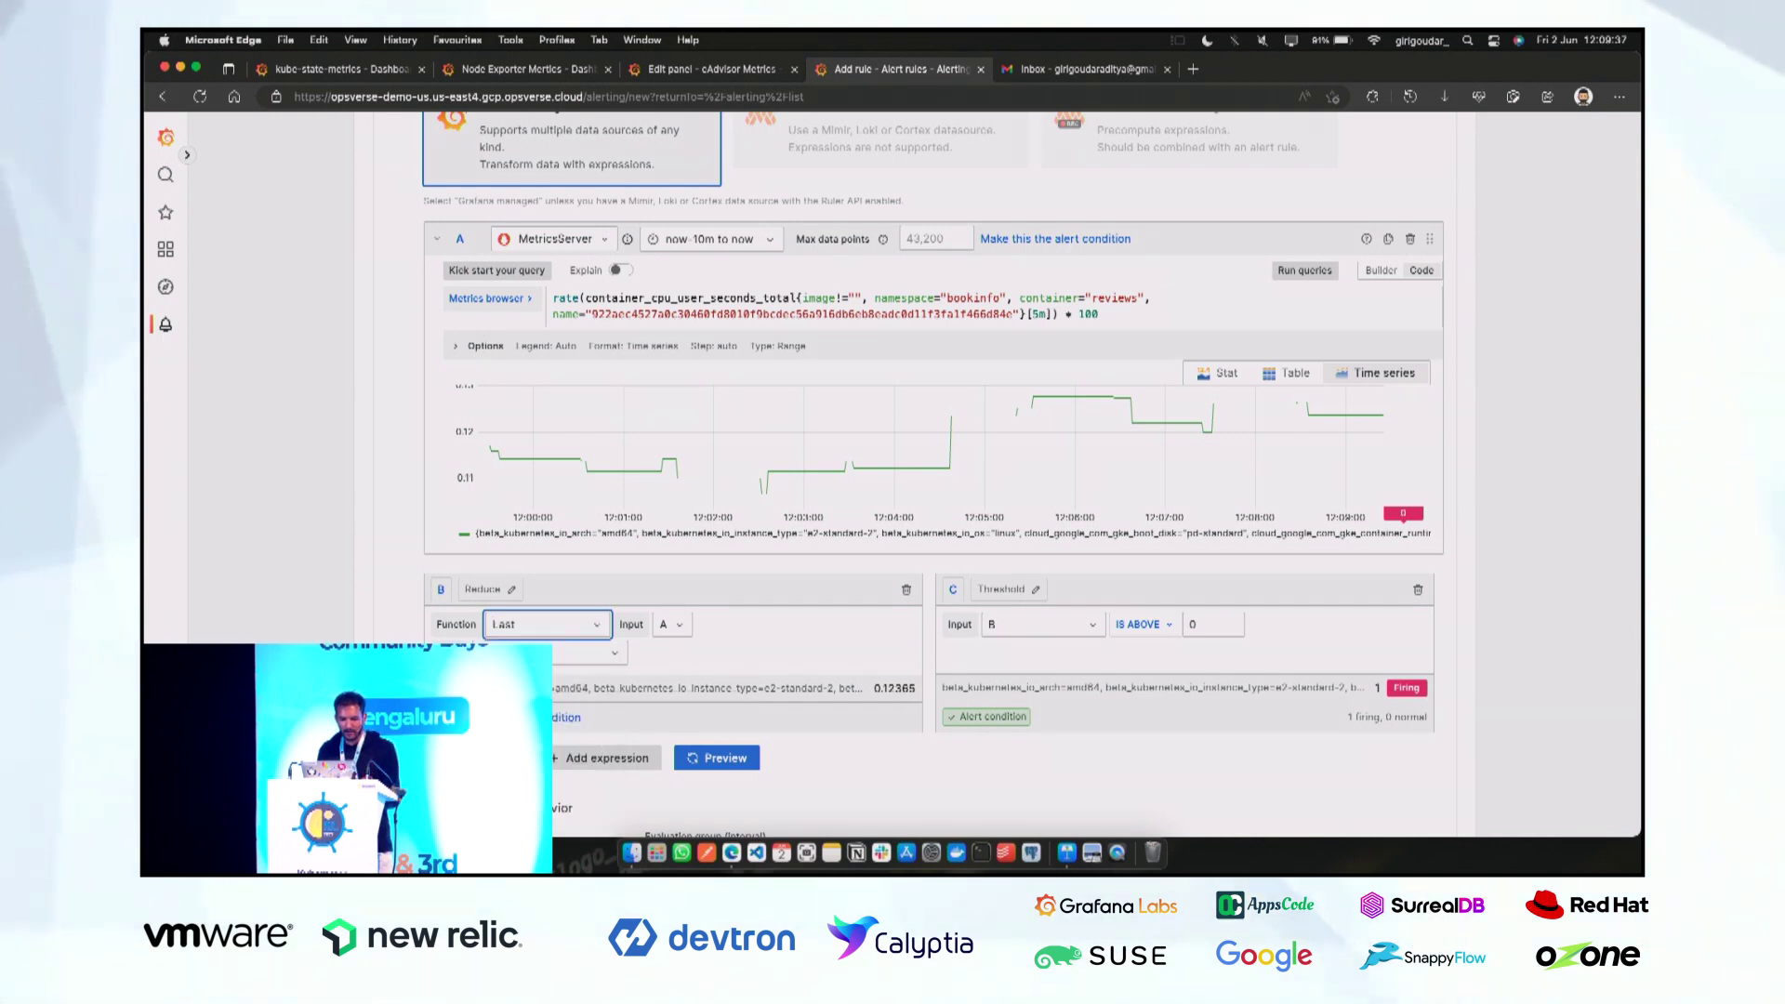
key("Down")
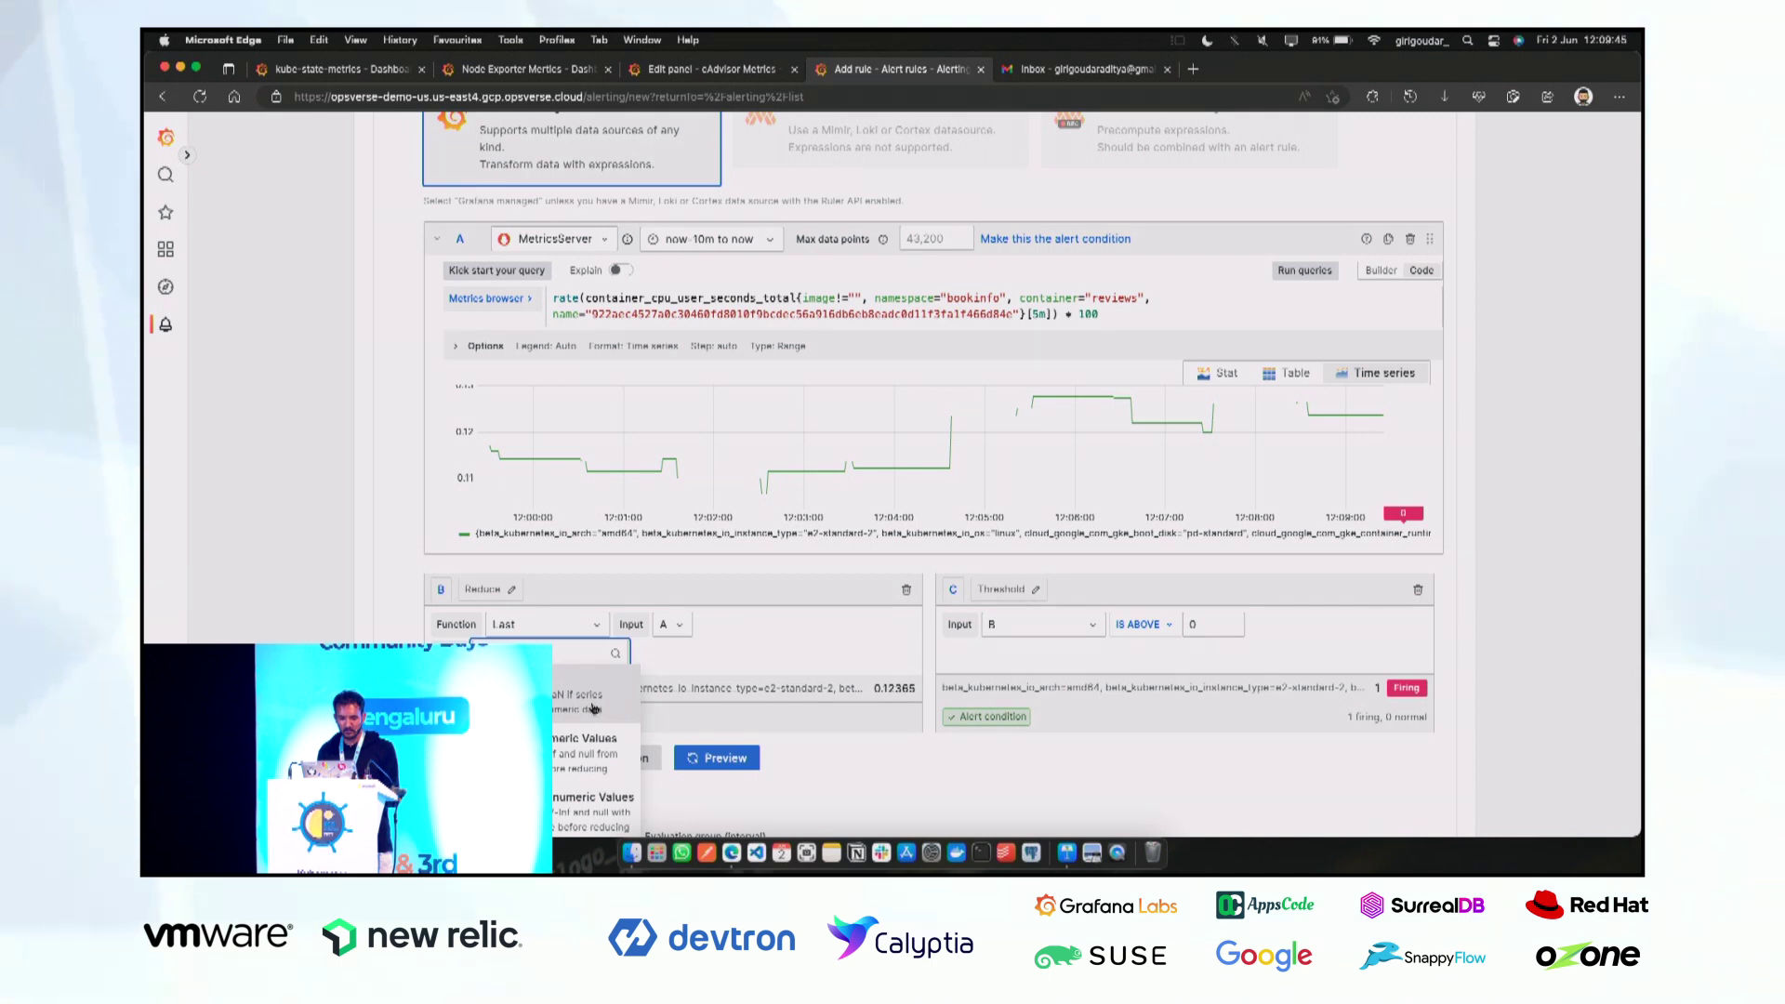
left_click(893, 663)
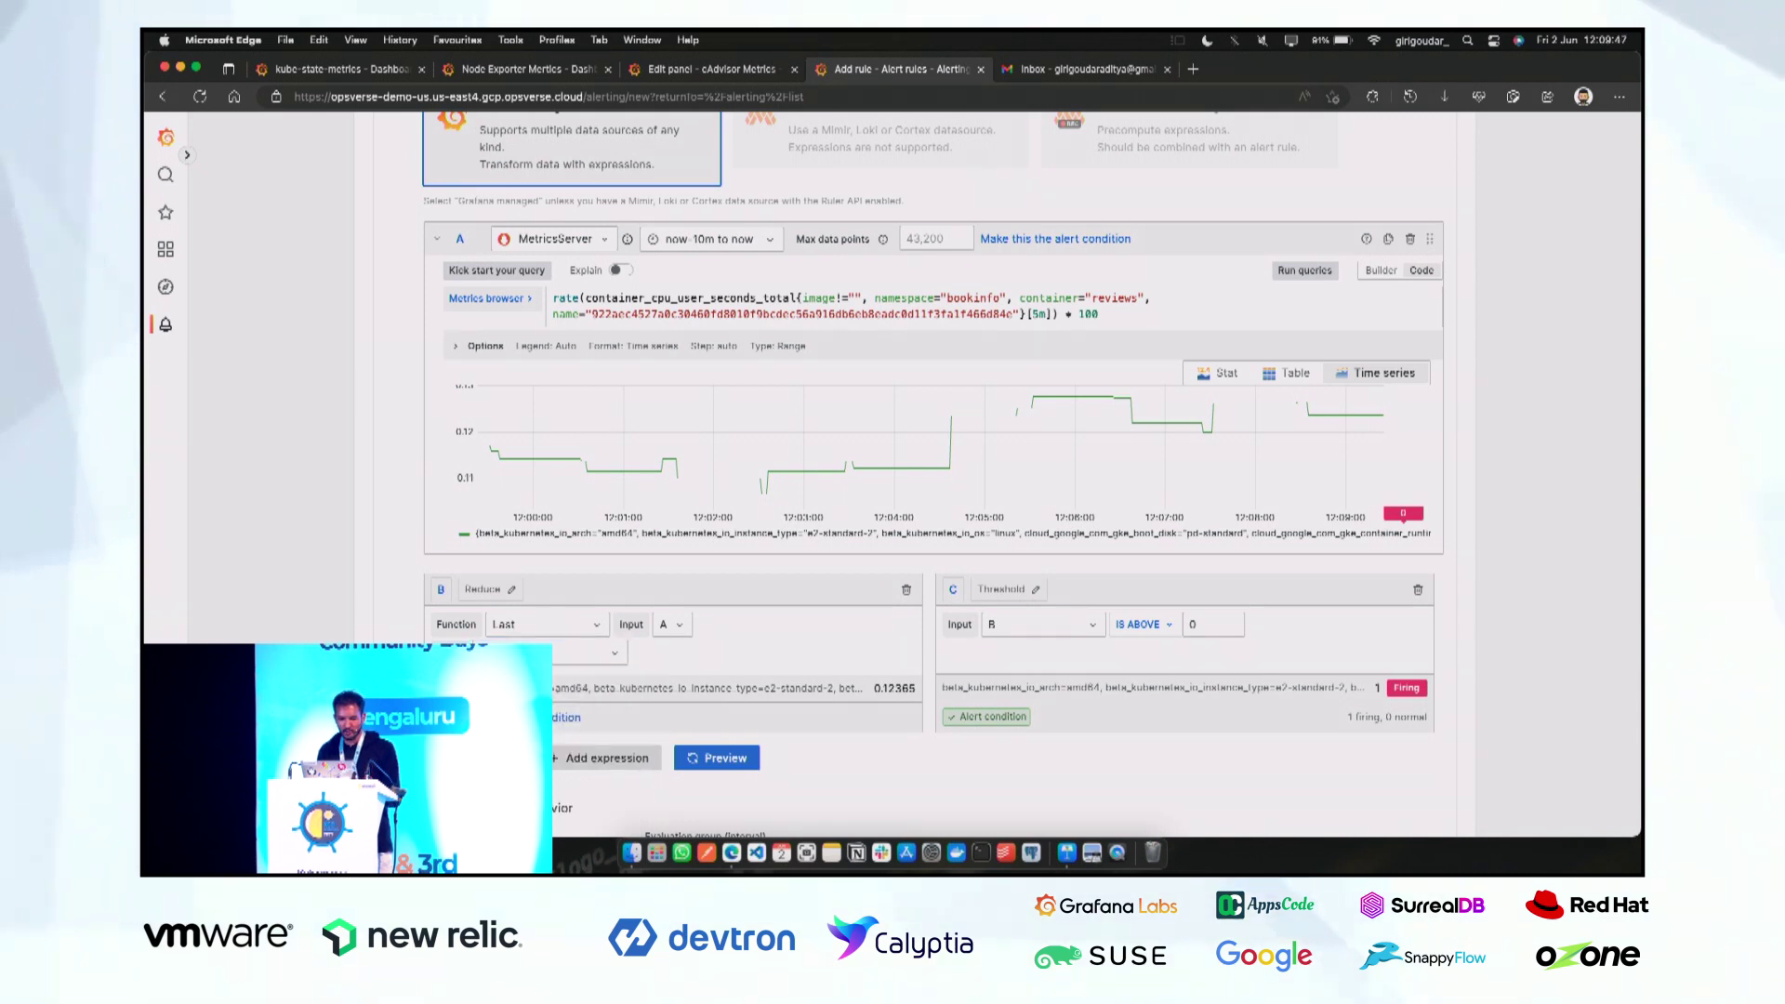
scroll(958, 598, "down", 1)
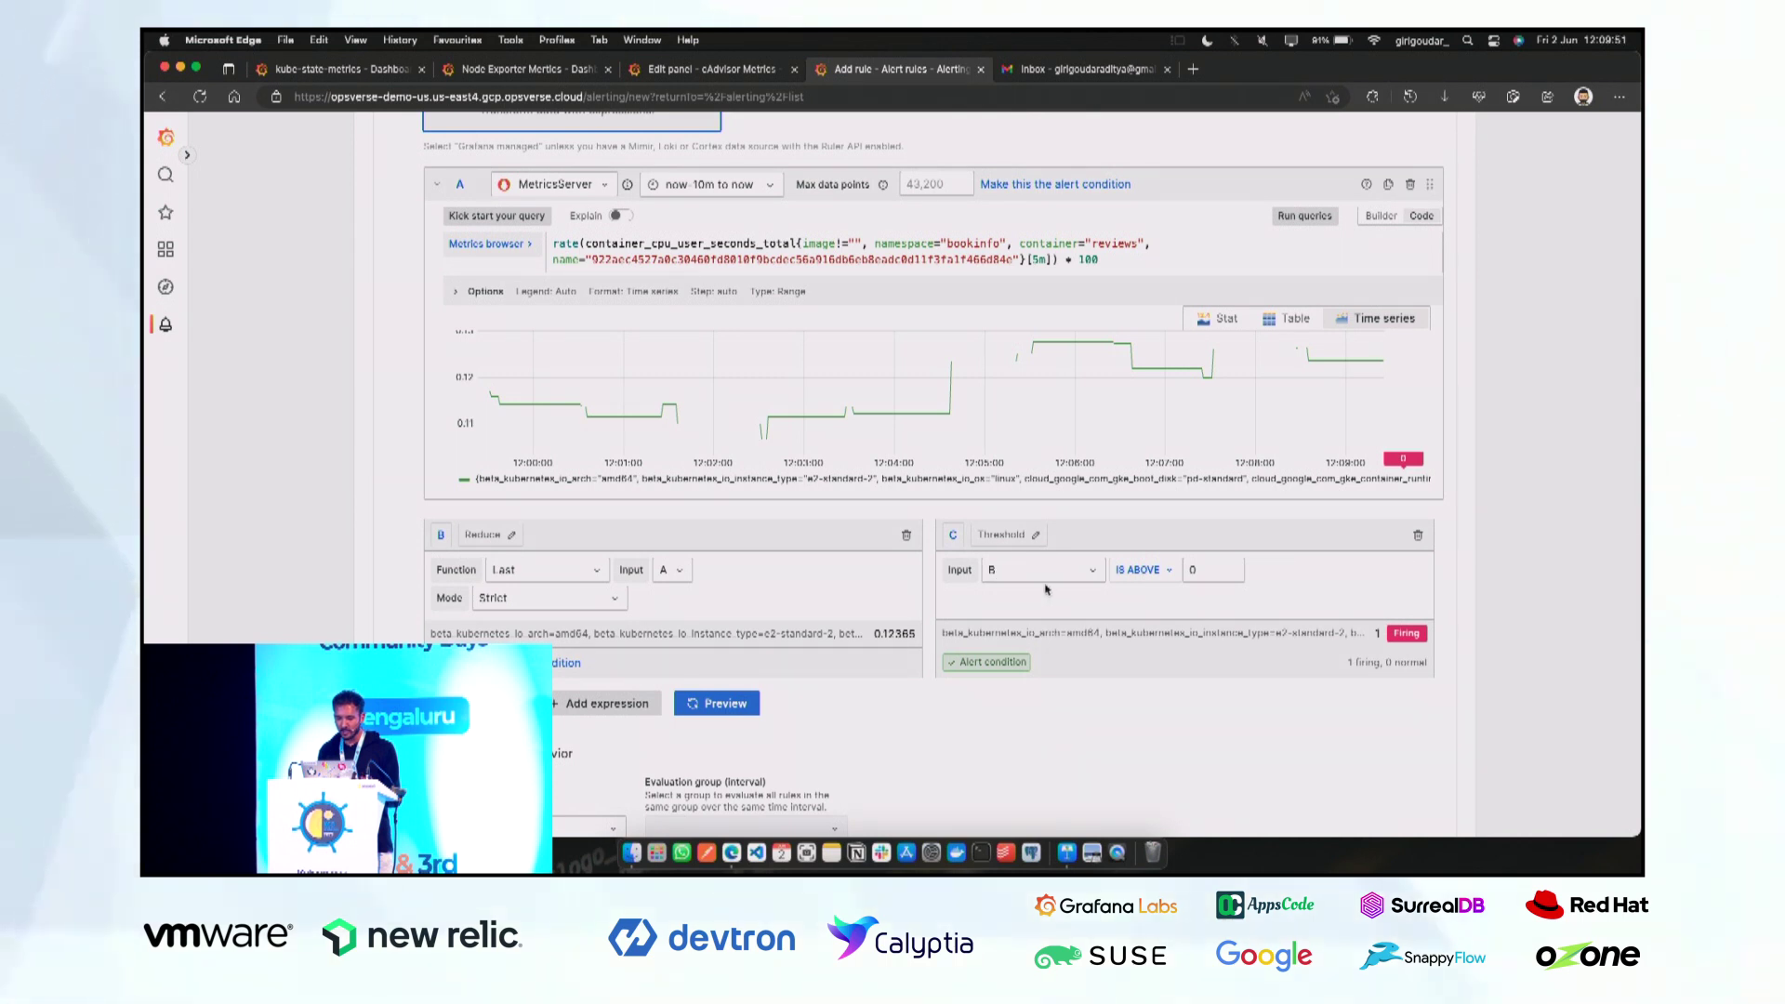
left_click(1200, 571)
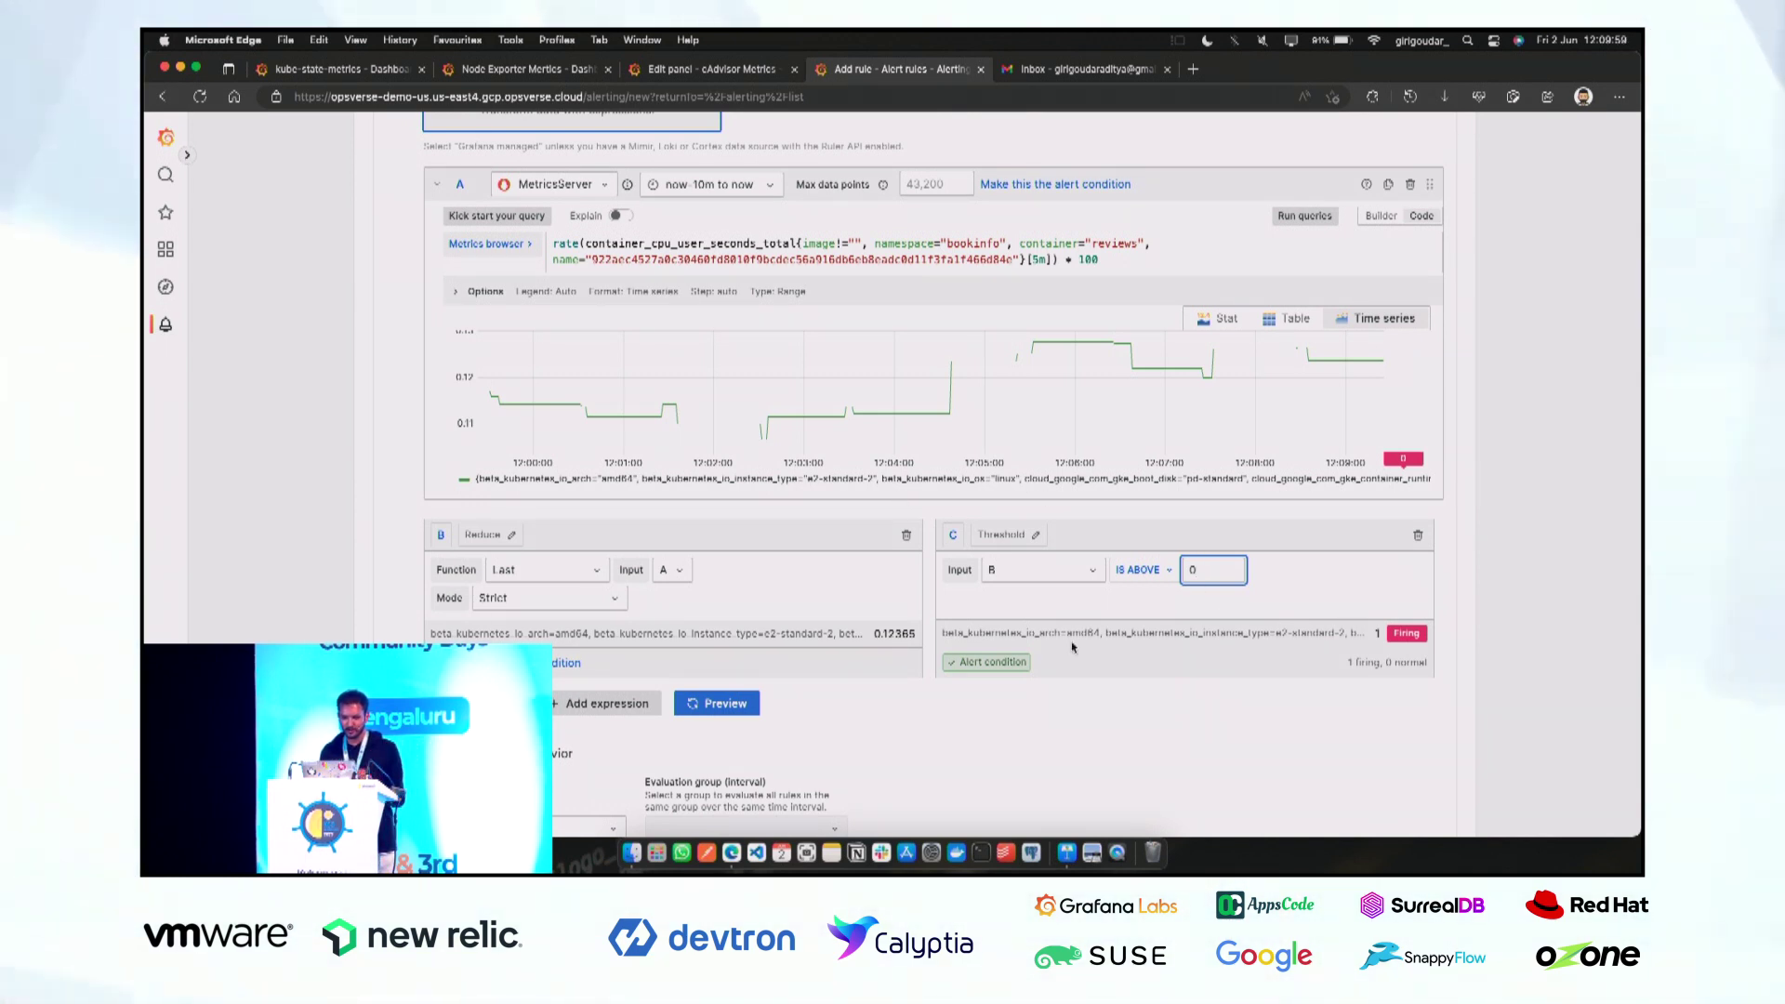
scroll(837, 604, "down", 1)
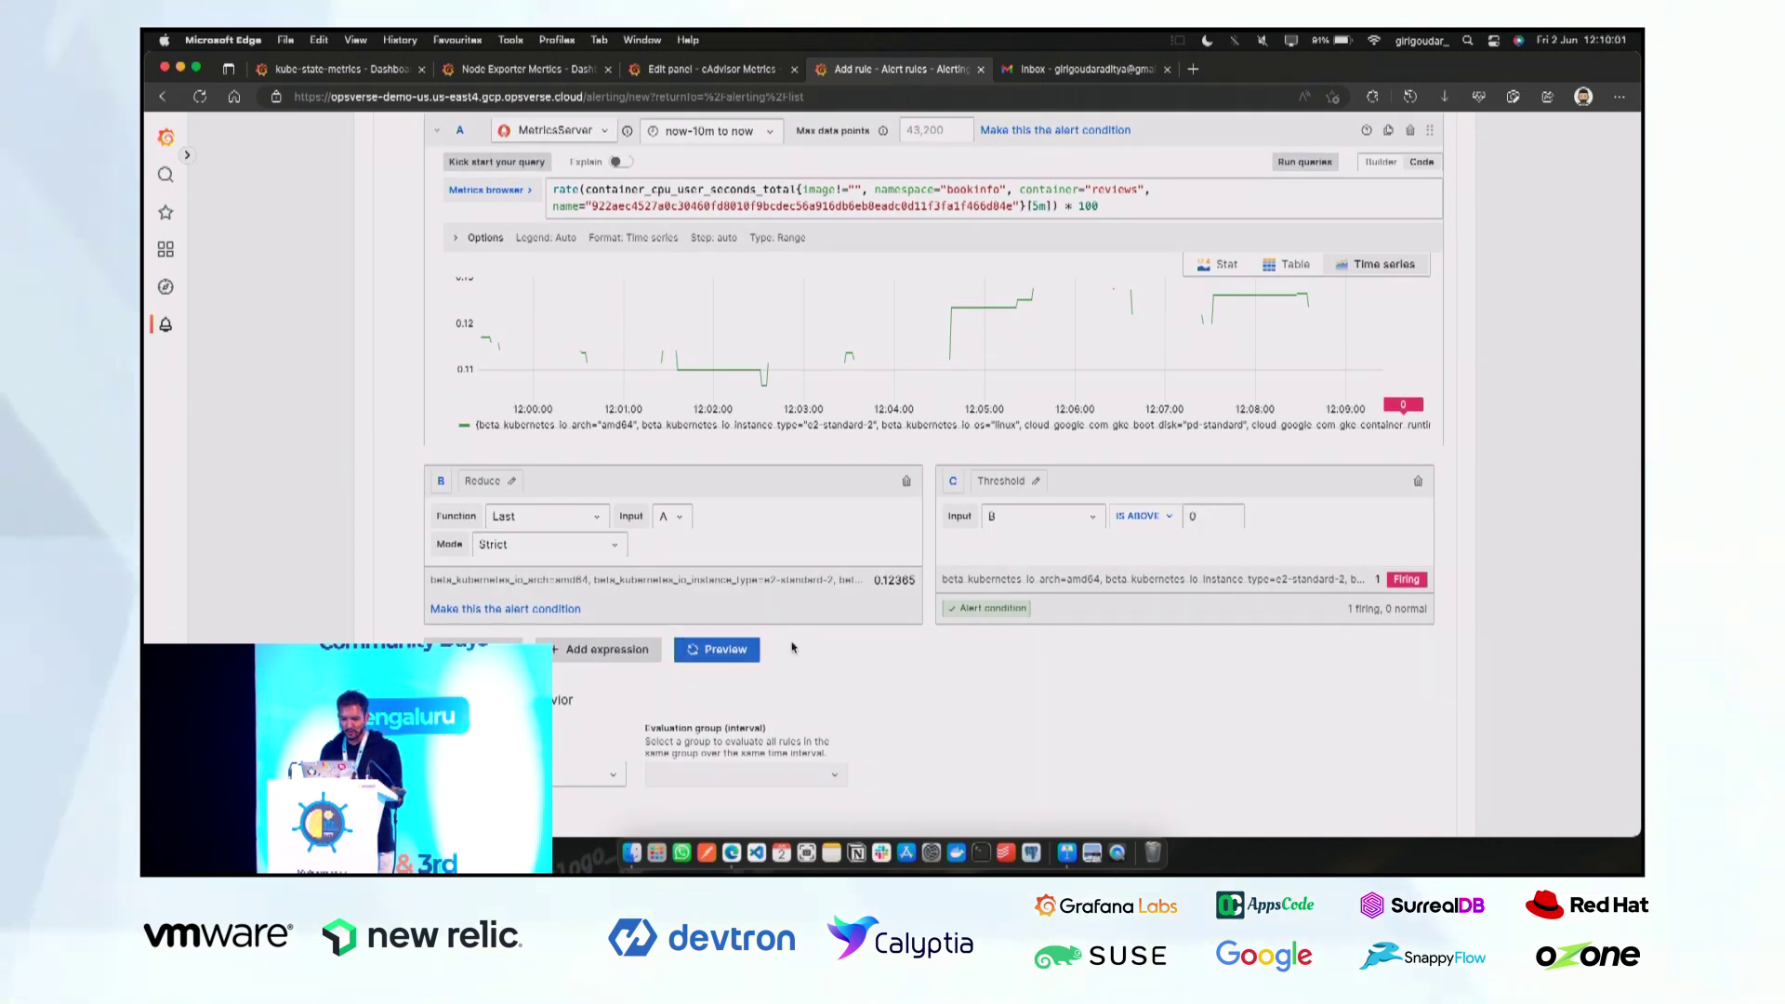
scroll(842, 669, "down", 2)
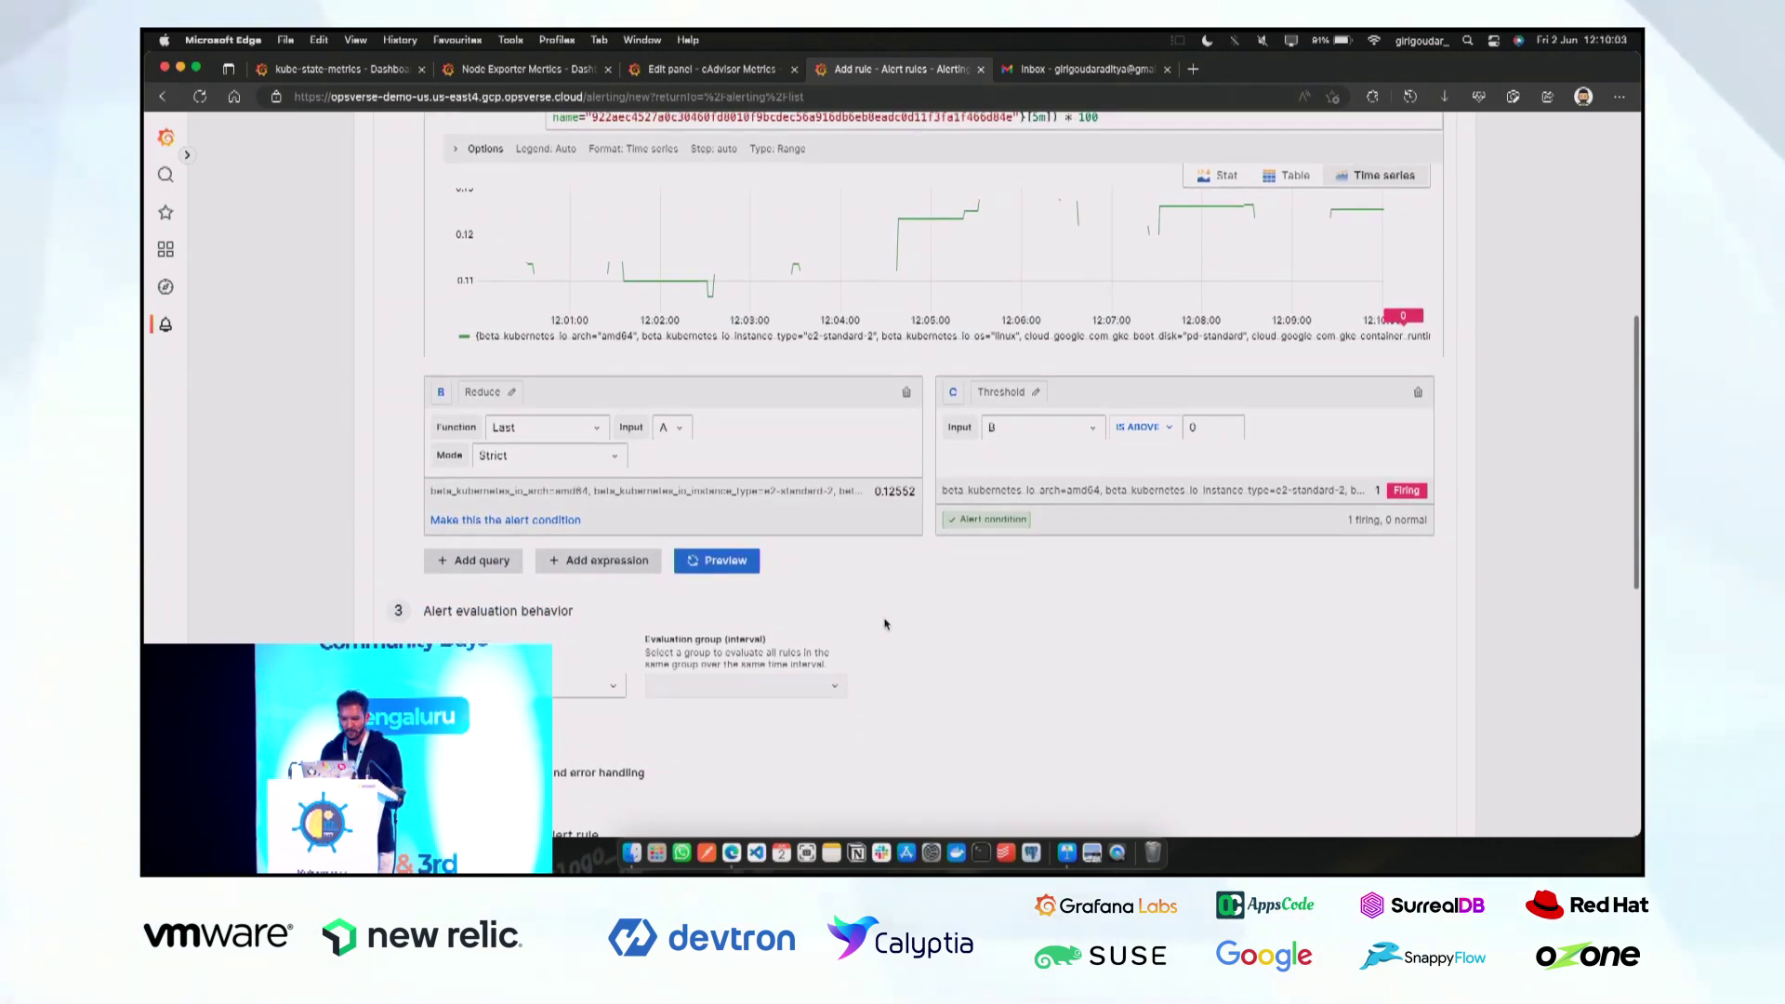
scroll(837, 604, "down", 3)
Put the rule in the Test folder with a new evaluation group named test.
left_click(598, 528)
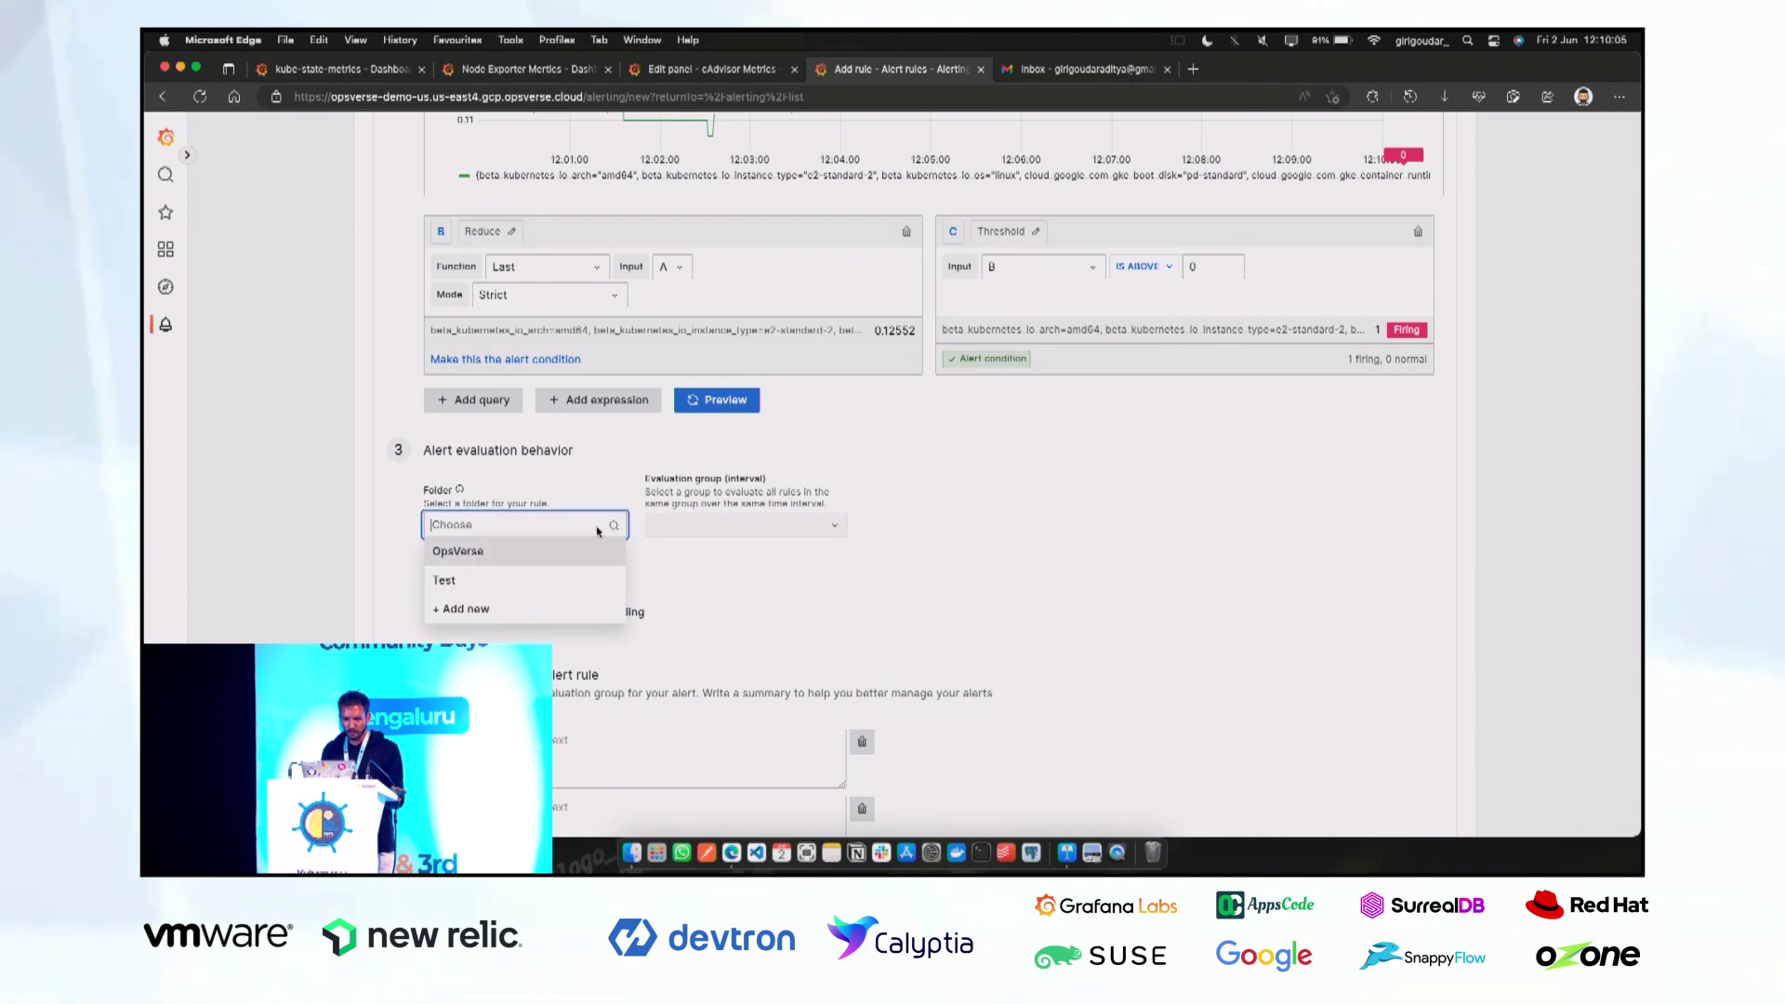
left_click(483, 580)
left_click(735, 526)
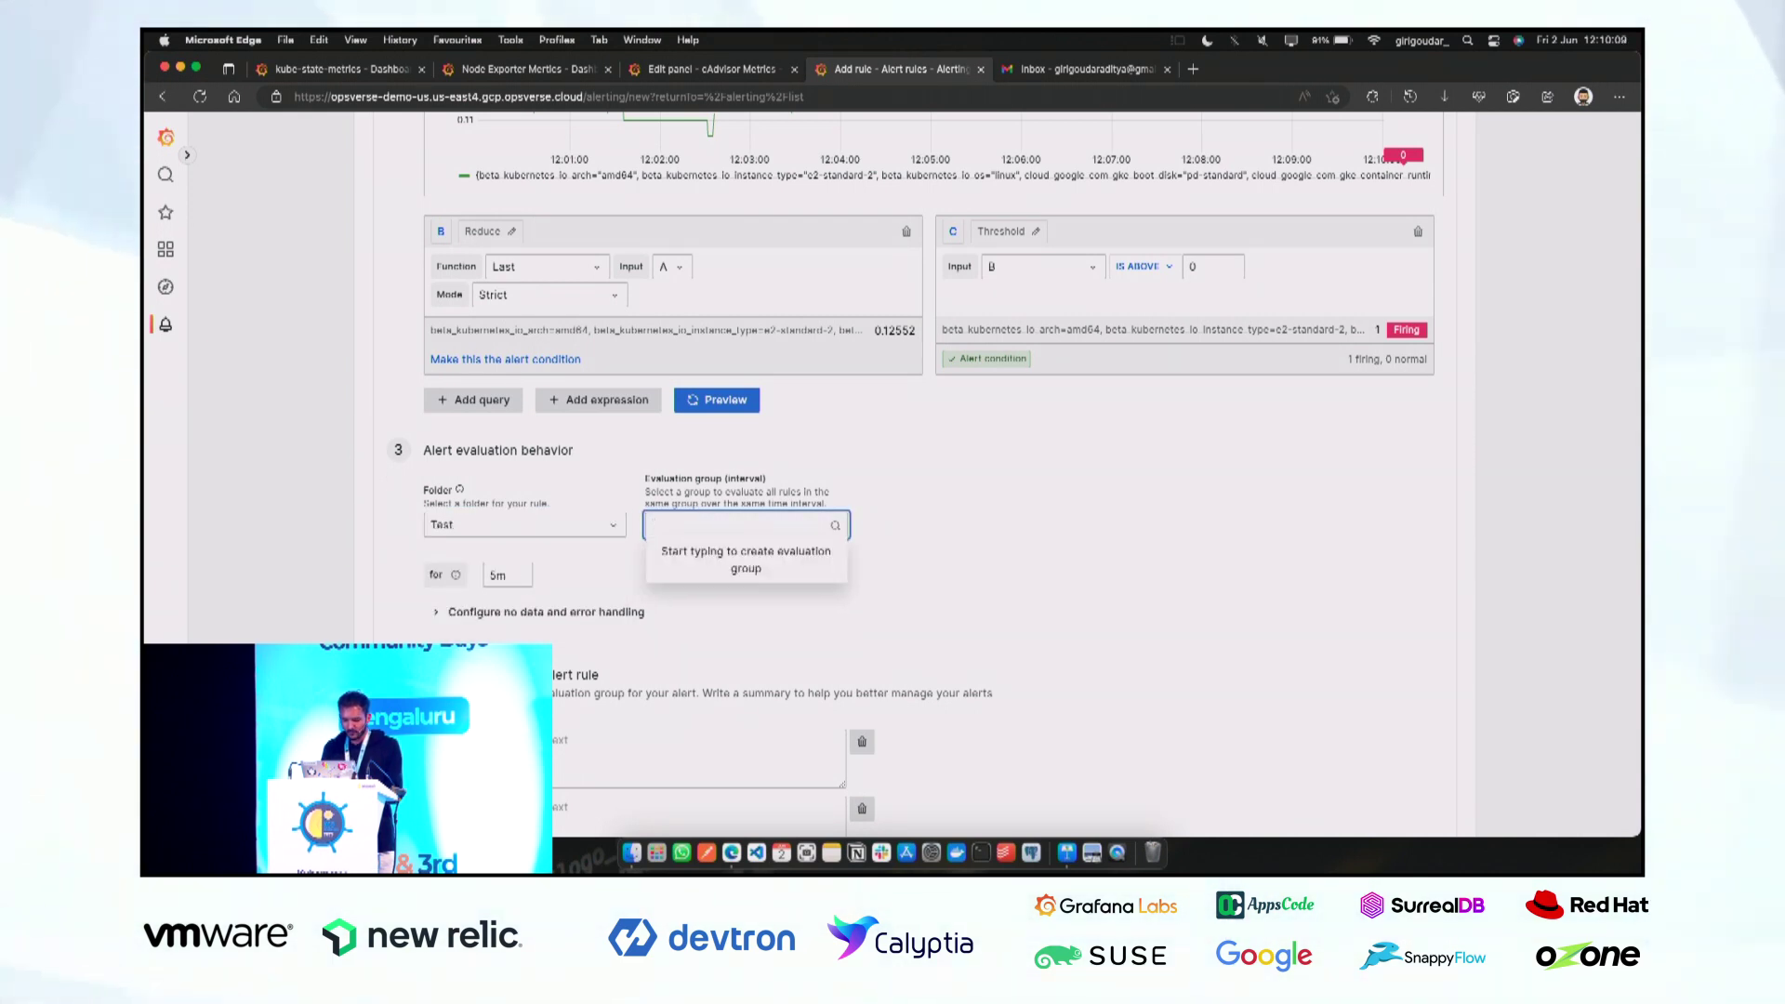
key("Return")
Set the pending period to 0m, keeping evaluation every 1m.
scroll(549, 575, "down", 1)
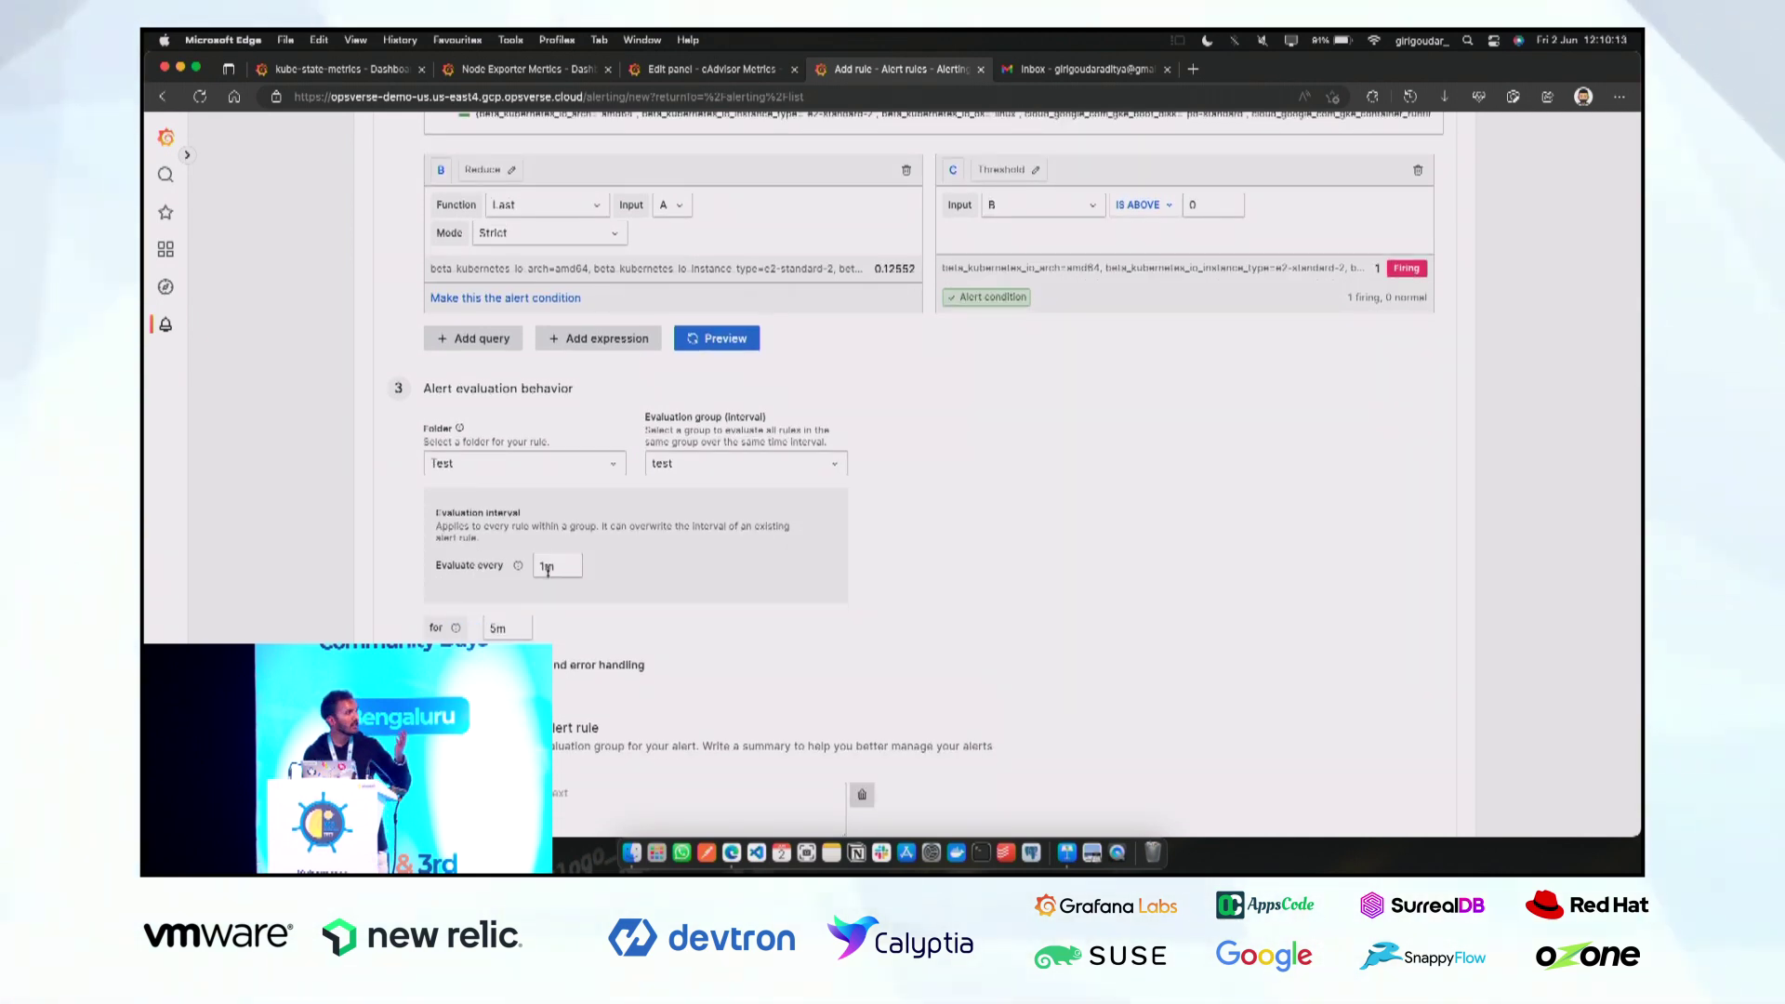
left_click(556, 567)
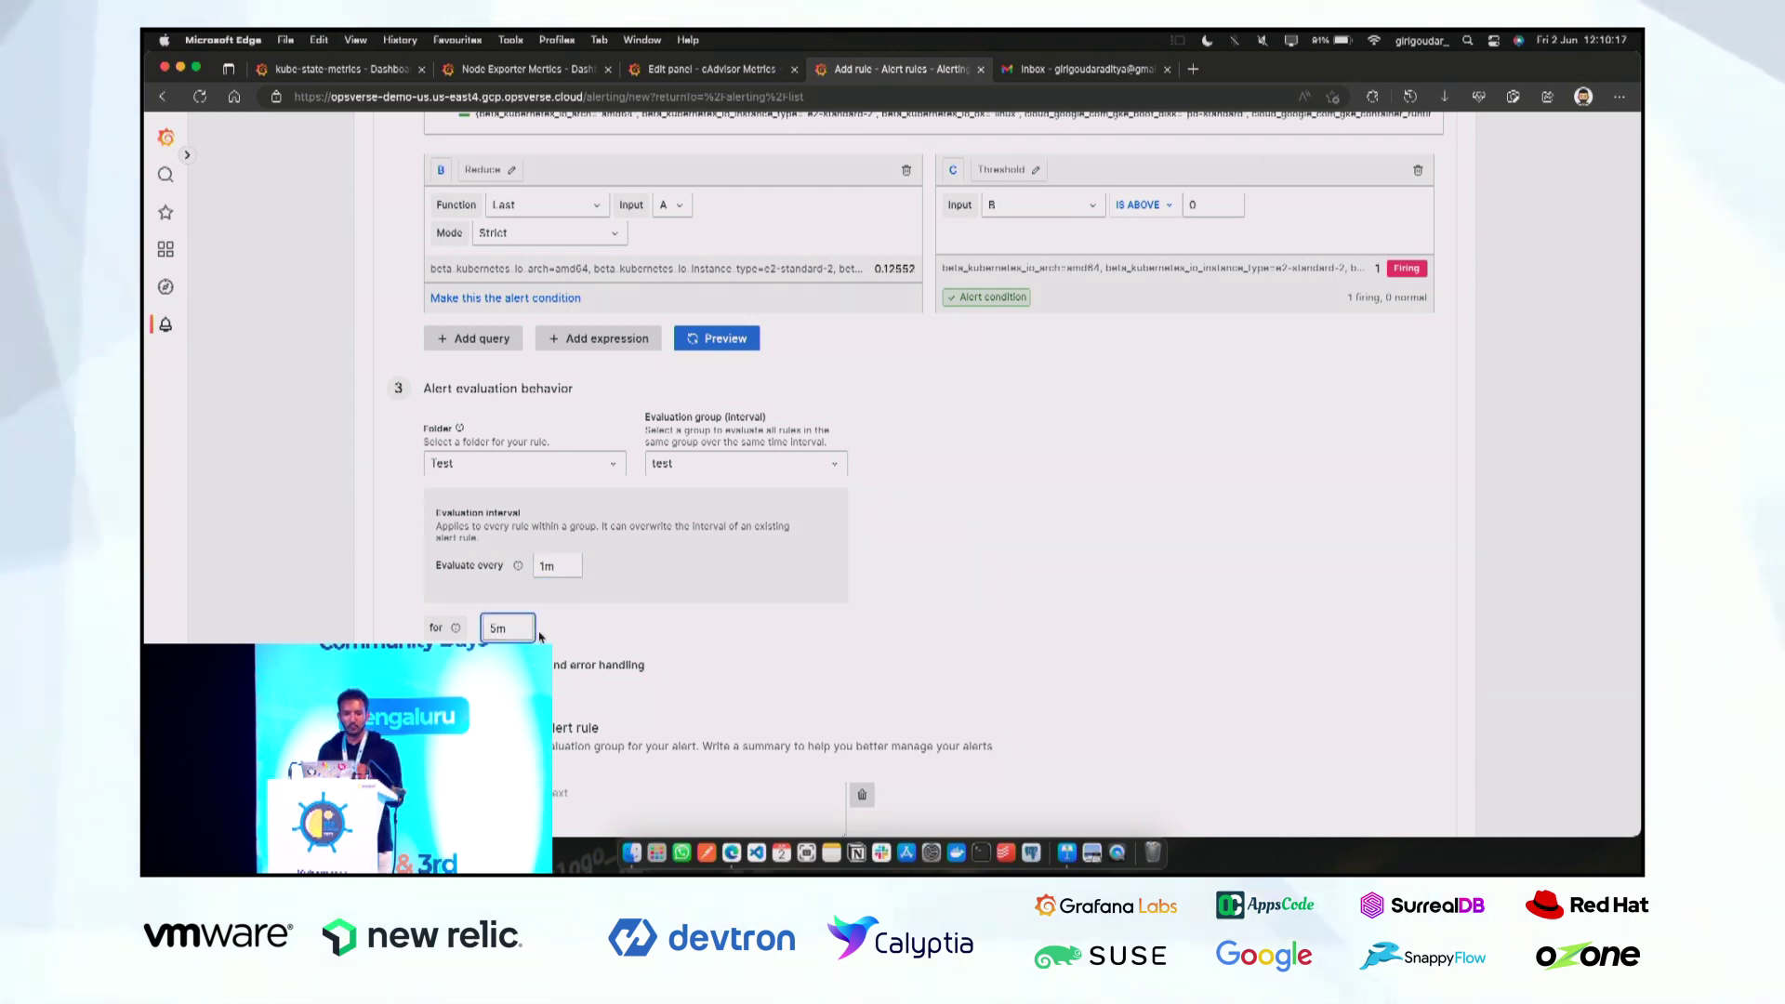
key("BackSpace")
type("0")
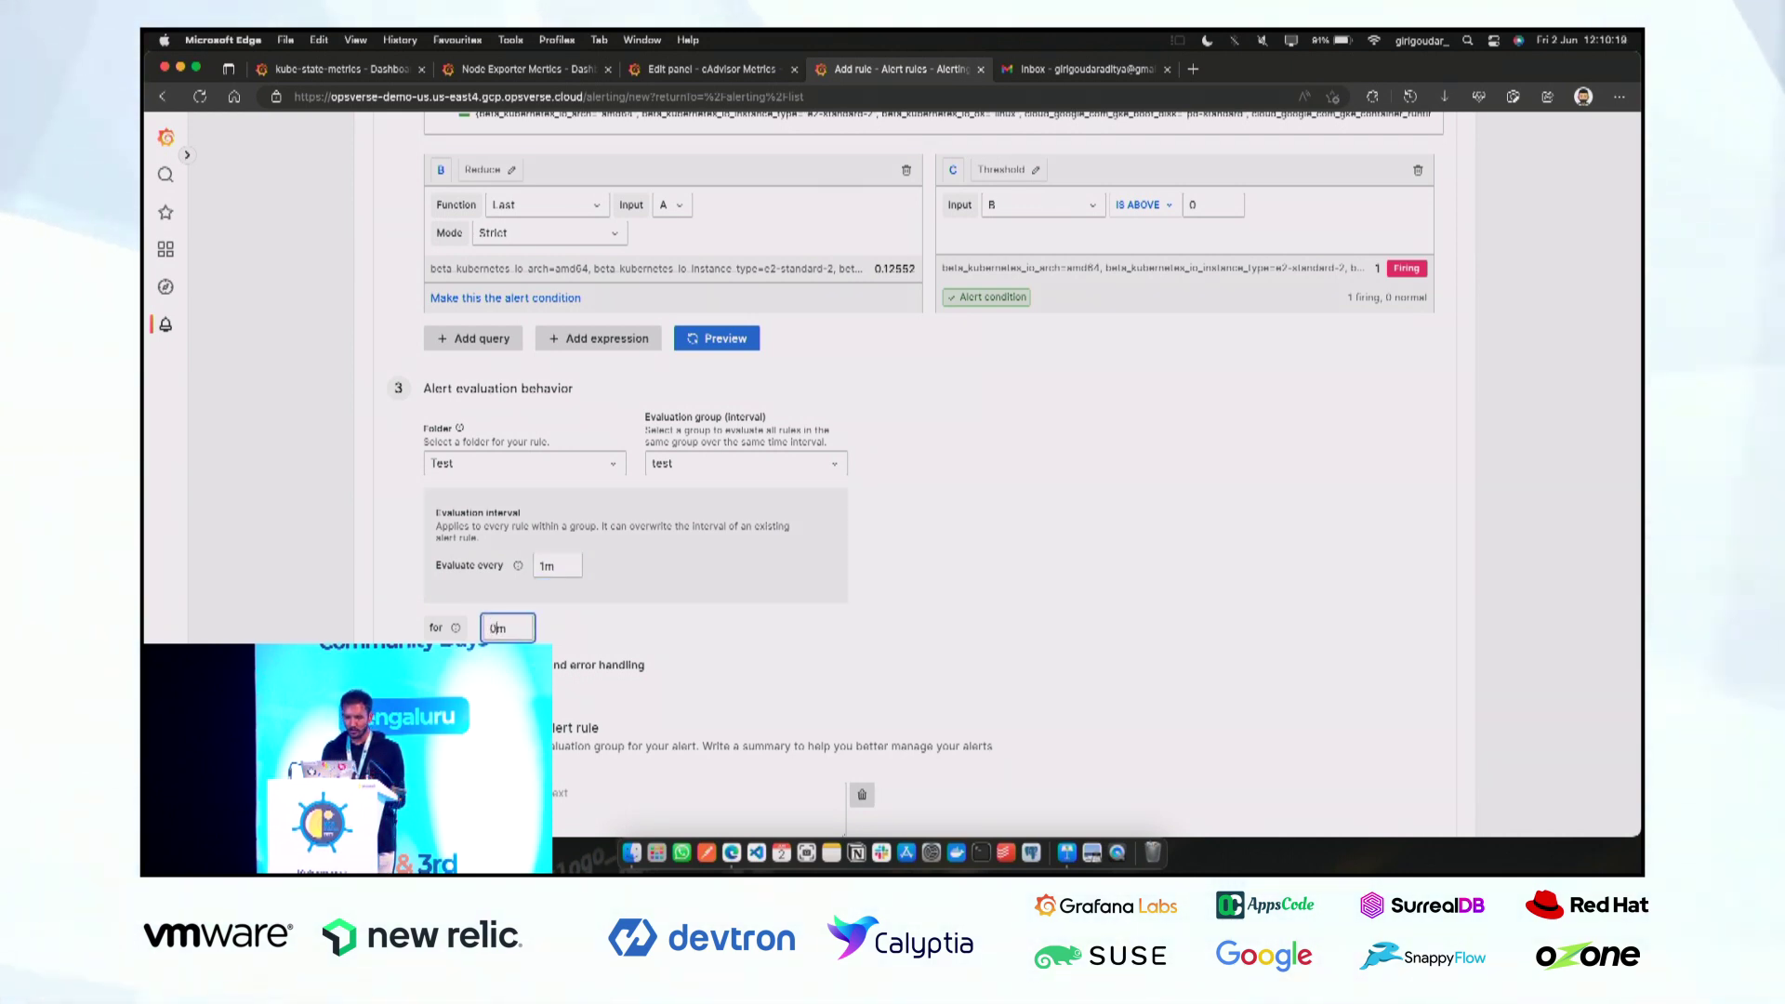
left_click(634, 637)
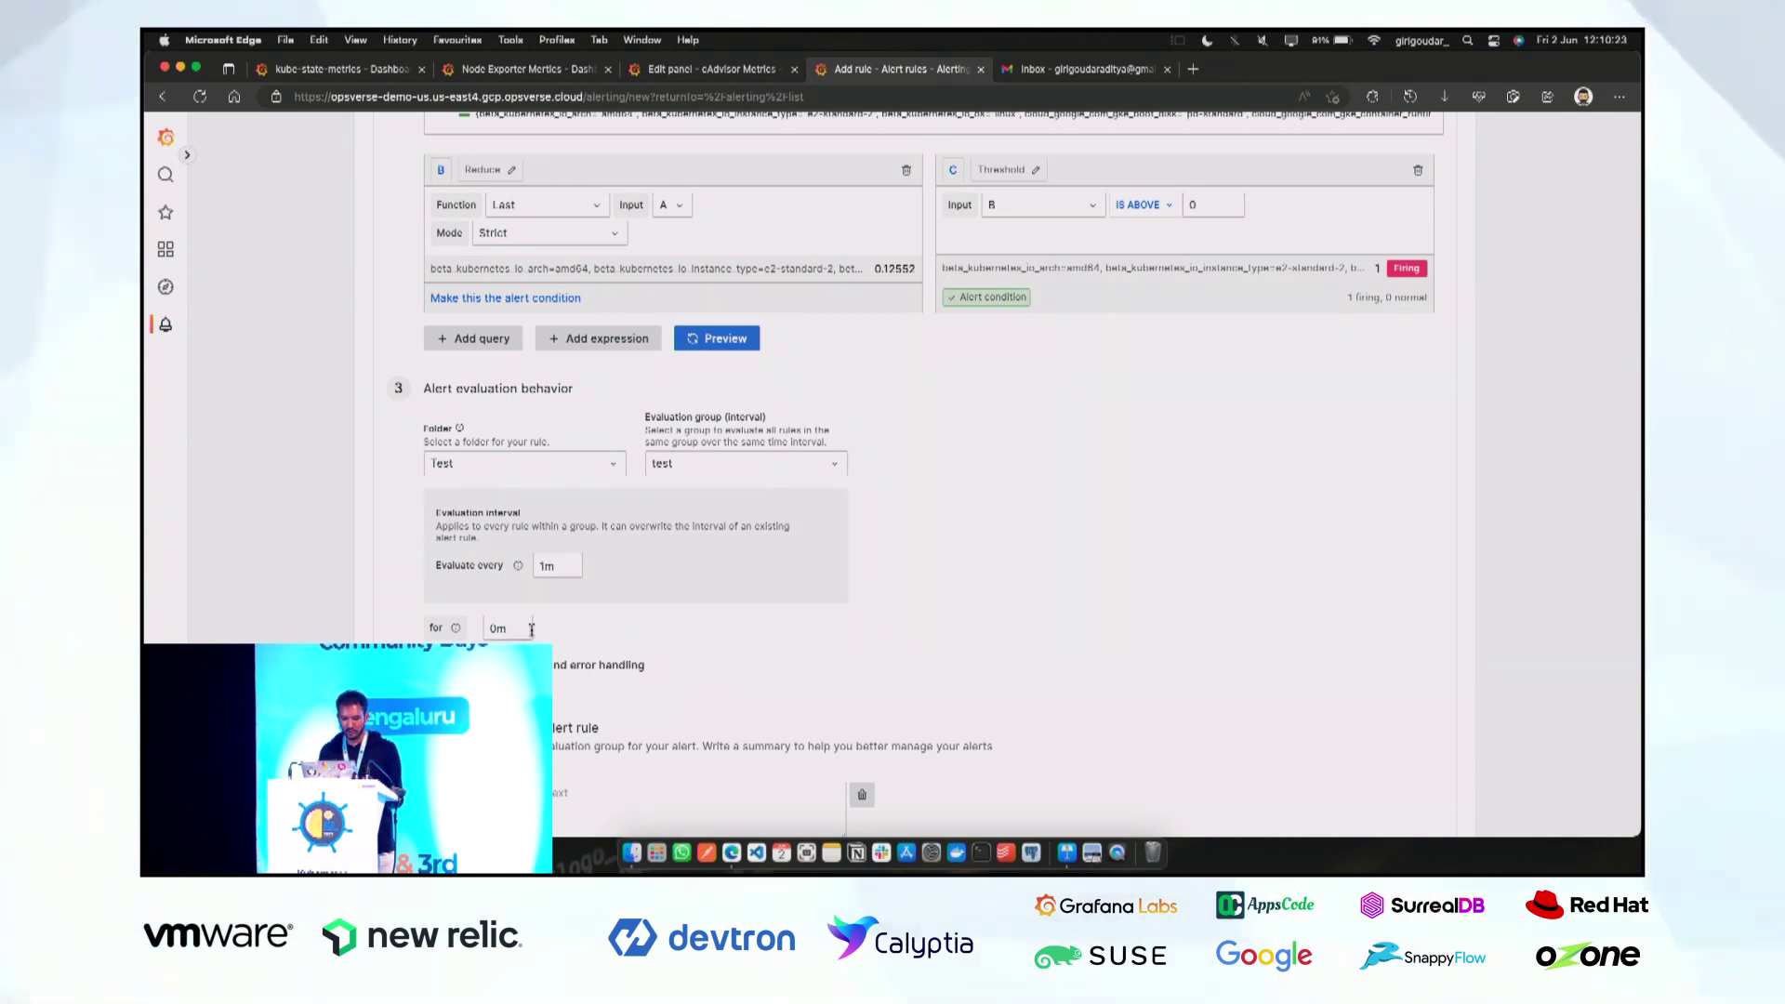
scroll(634, 637, "down", 5)
scroll(547, 642, "down", 3)
Enter 'CPU usage is high.' as both the rule's summary and description.
left_click(580, 459)
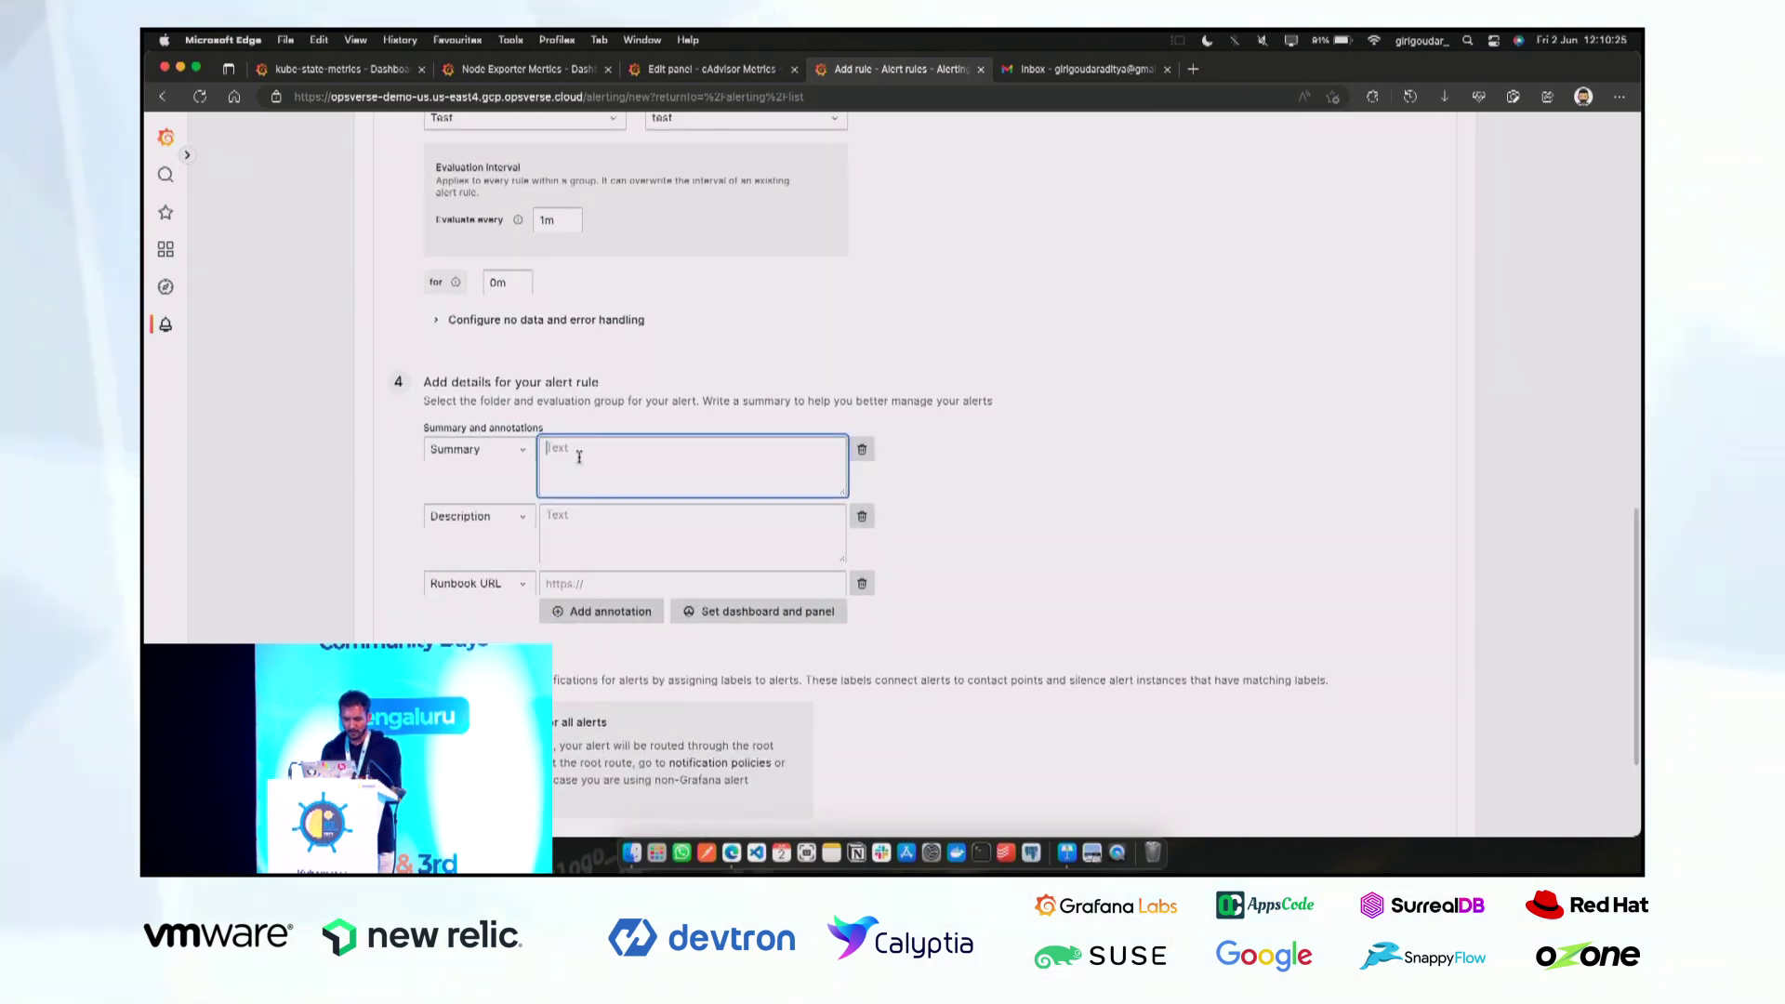
type("CPU u")
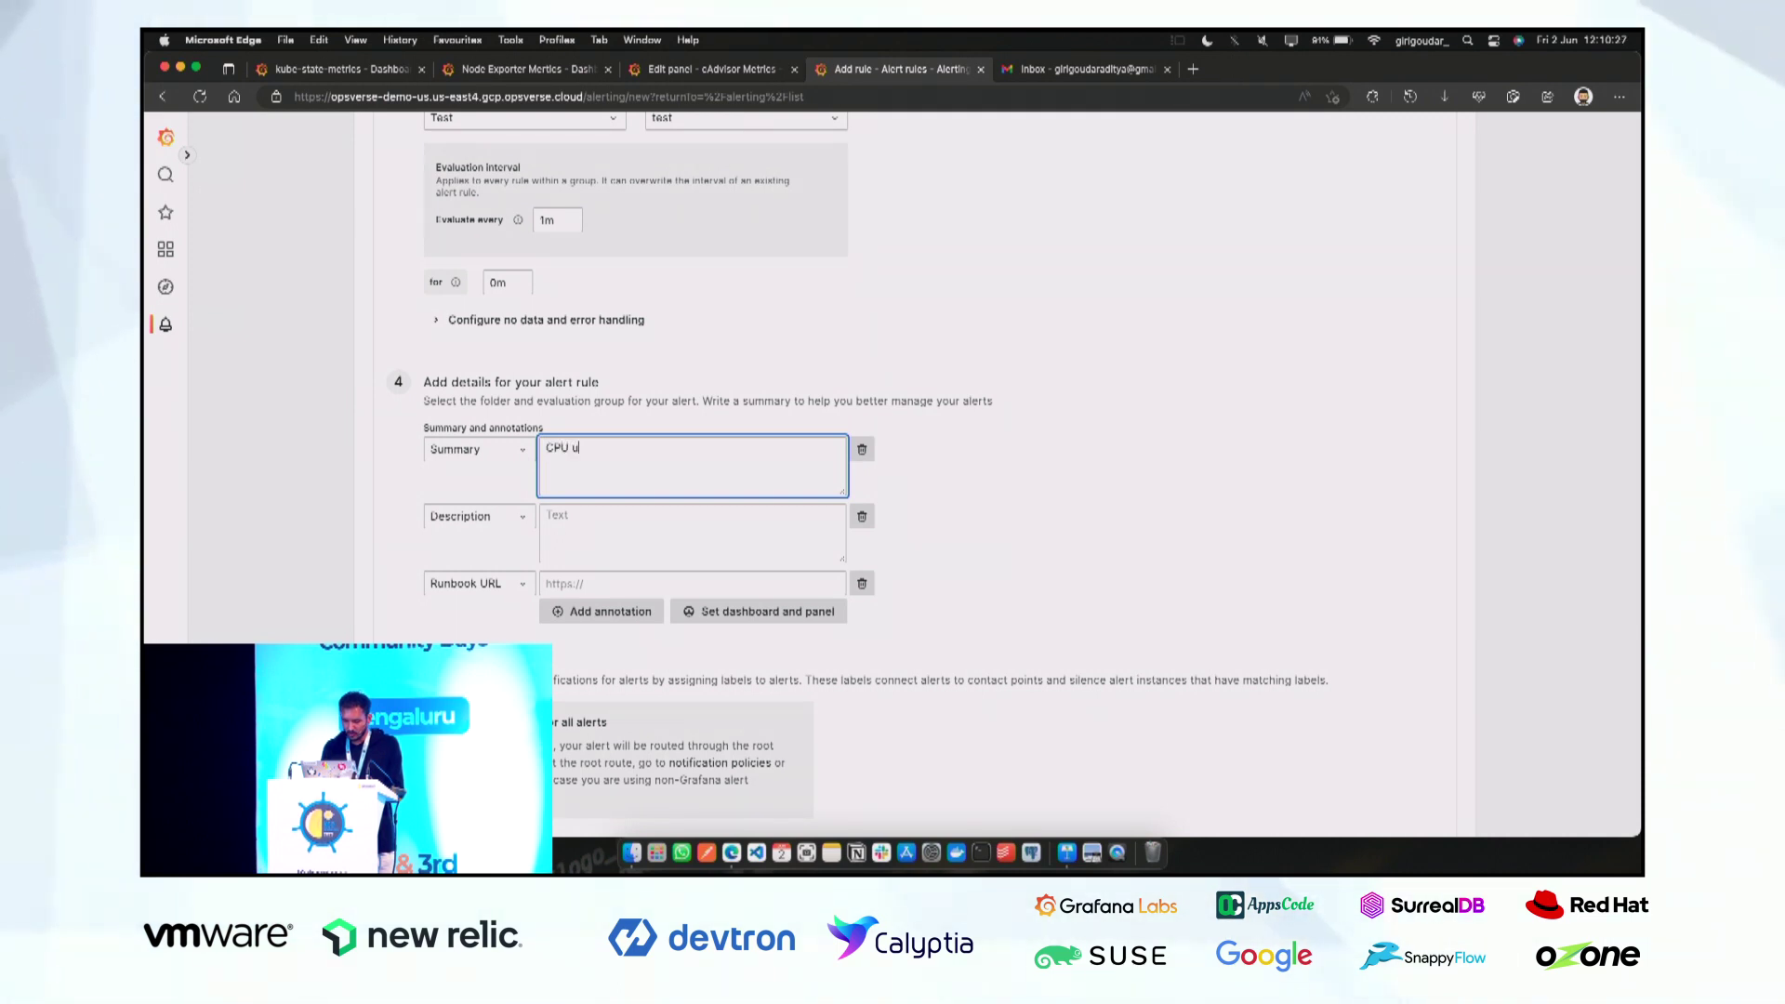
type("sage is ")
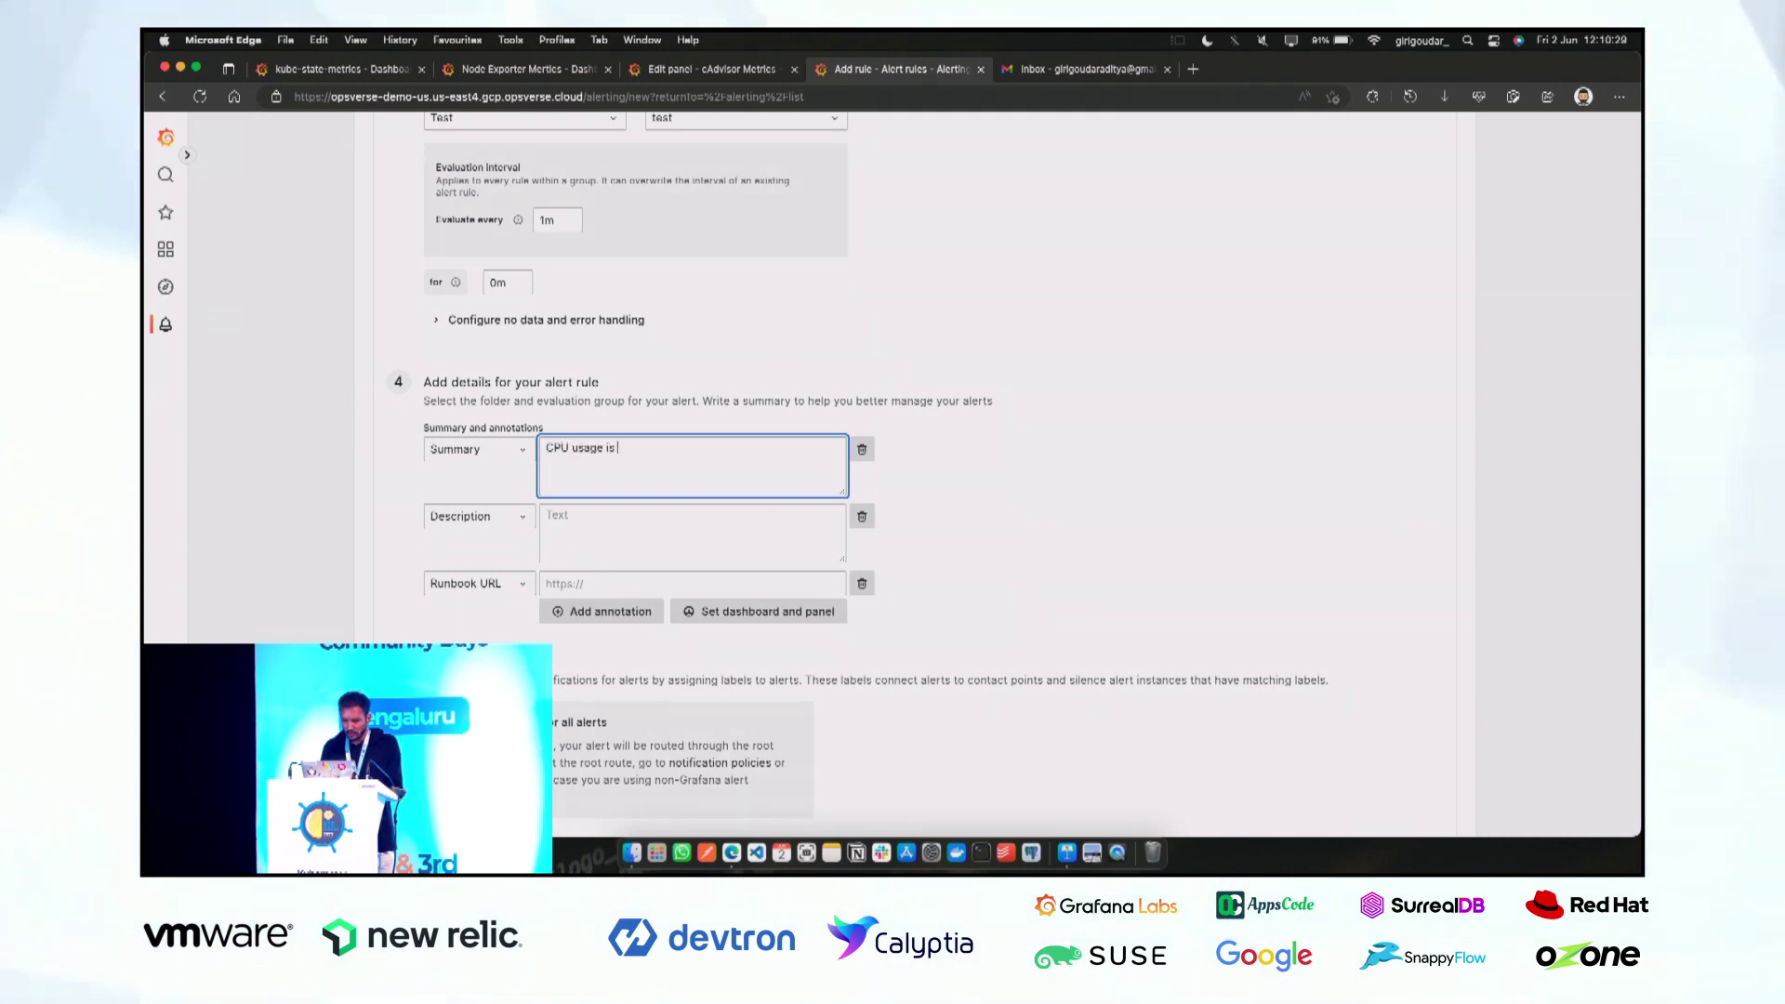
type("high.")
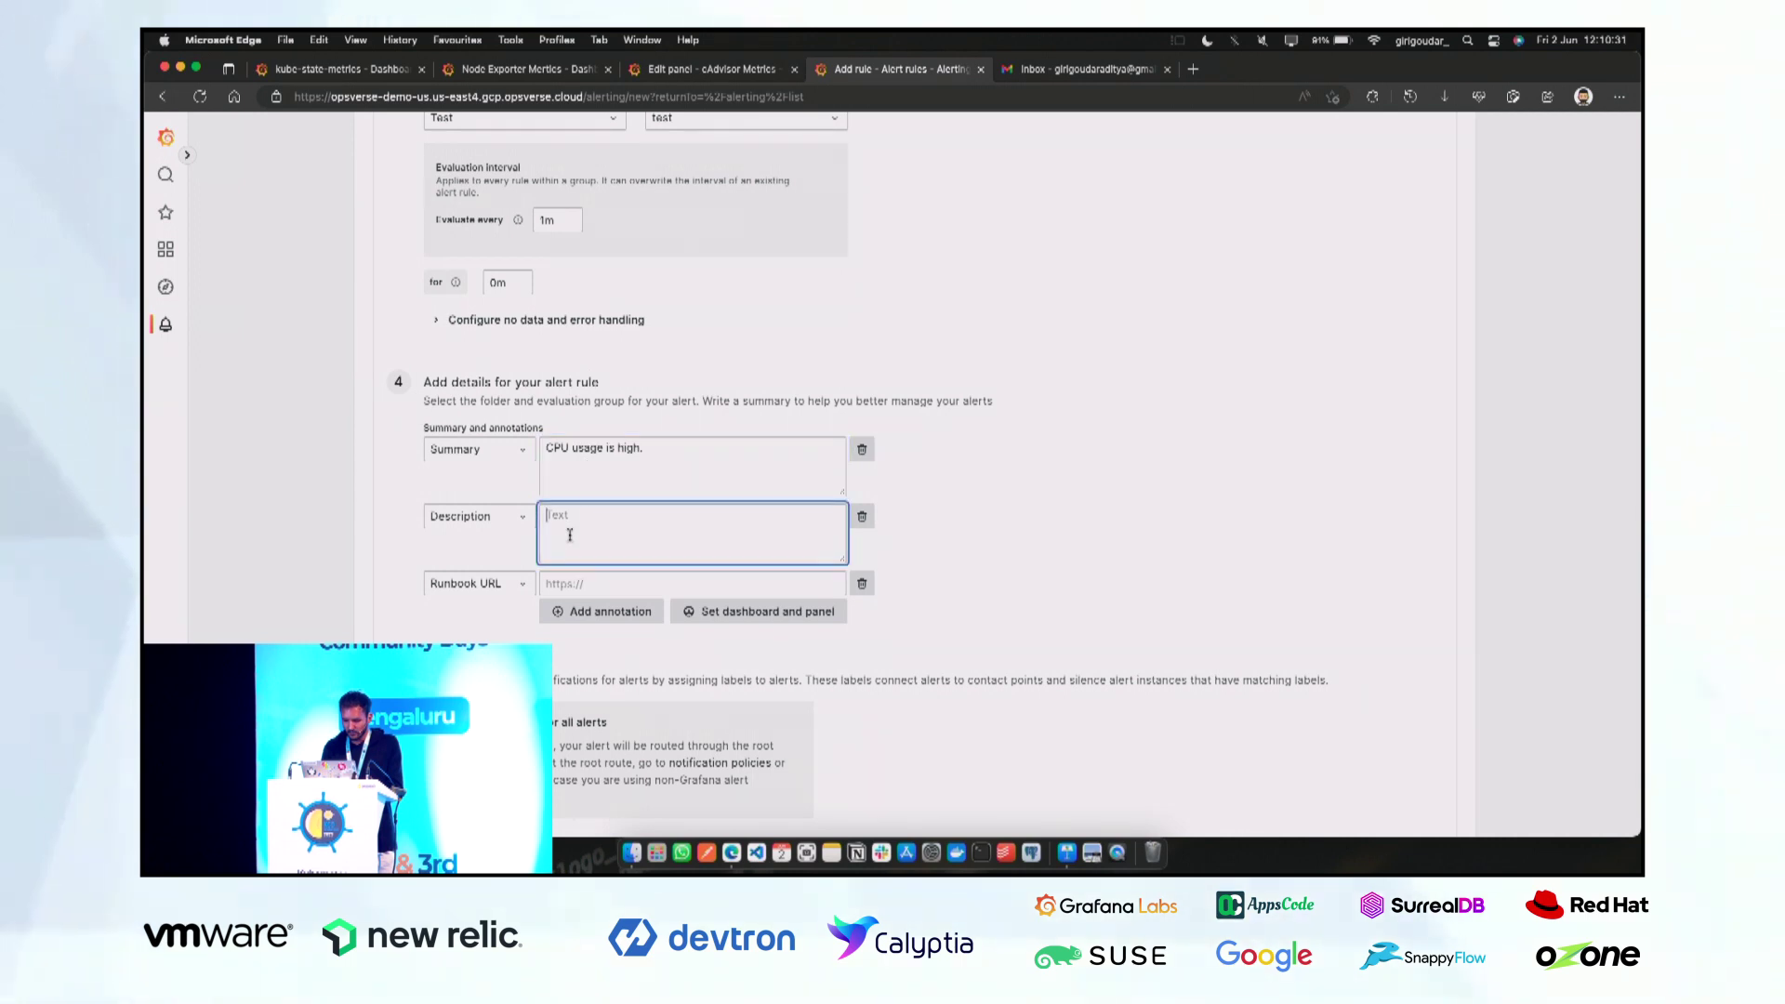
type("ge")
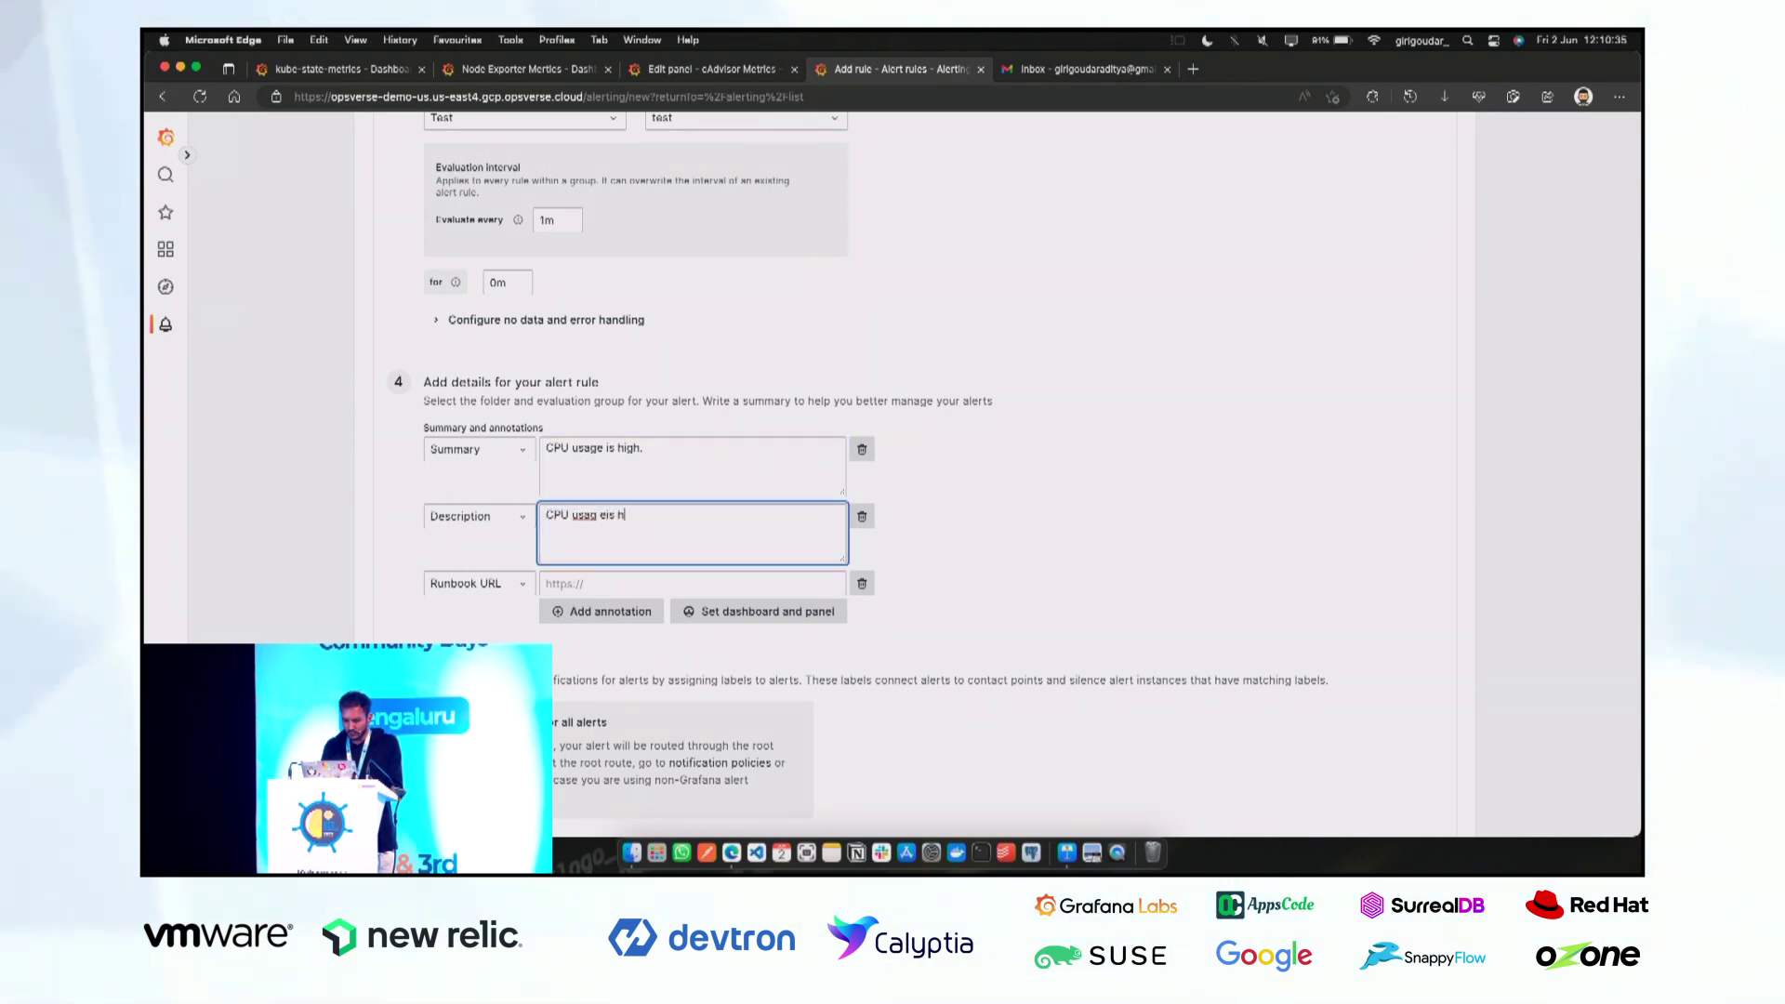
type(" i")
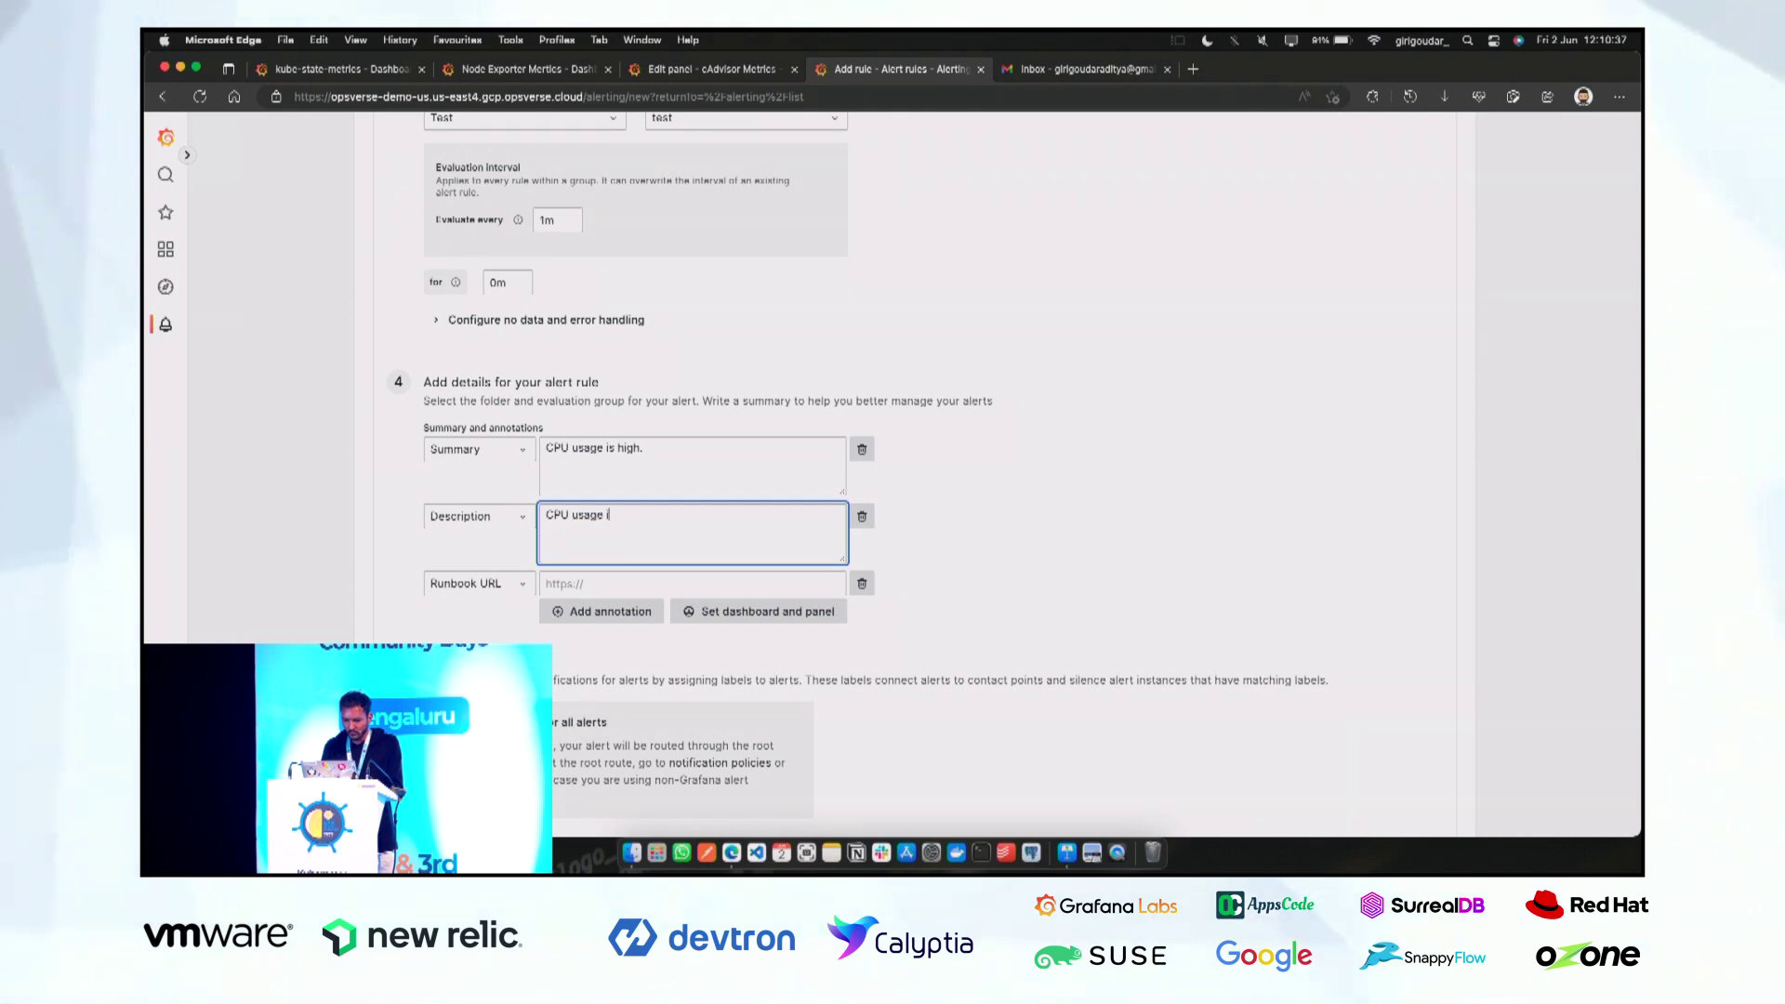
type("s high.")
scroll(727, 579, "up", 1)
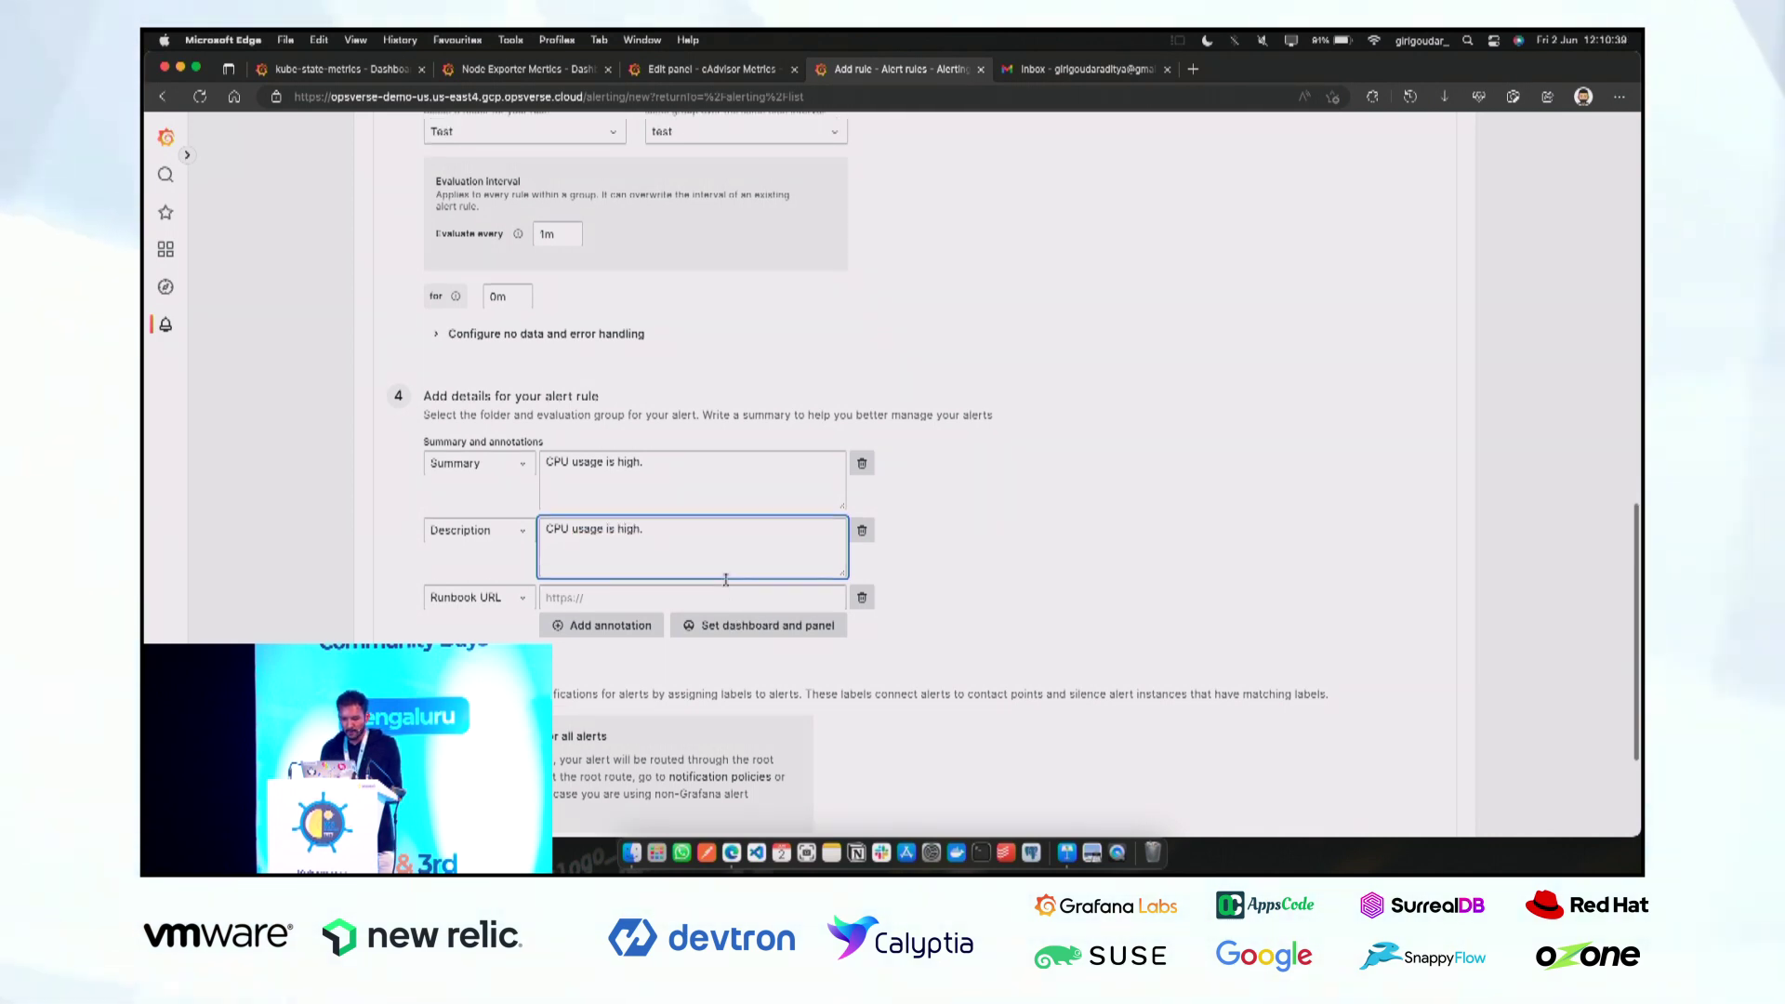
scroll(726, 579, "down", 5)
left_click(591, 658)
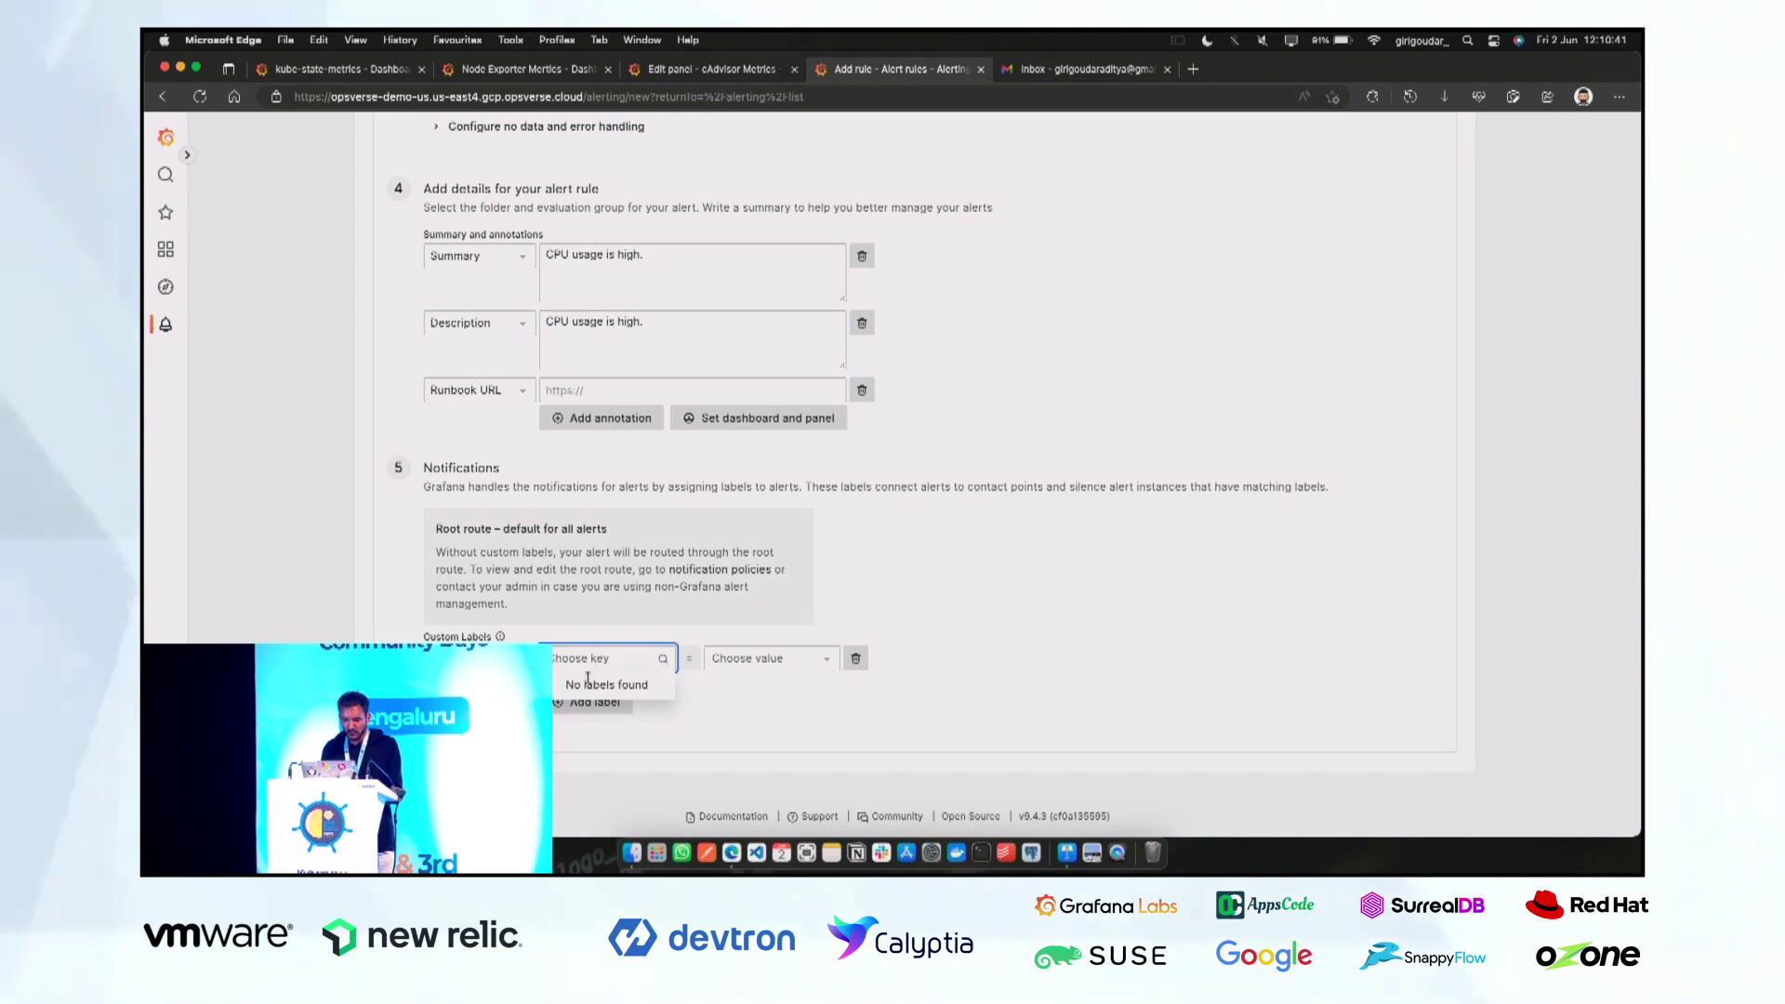
Dismiss the empty label dropdowns, name the rule 'CPU Alert', and save and exit.
left_click(628, 661)
left_click(817, 629)
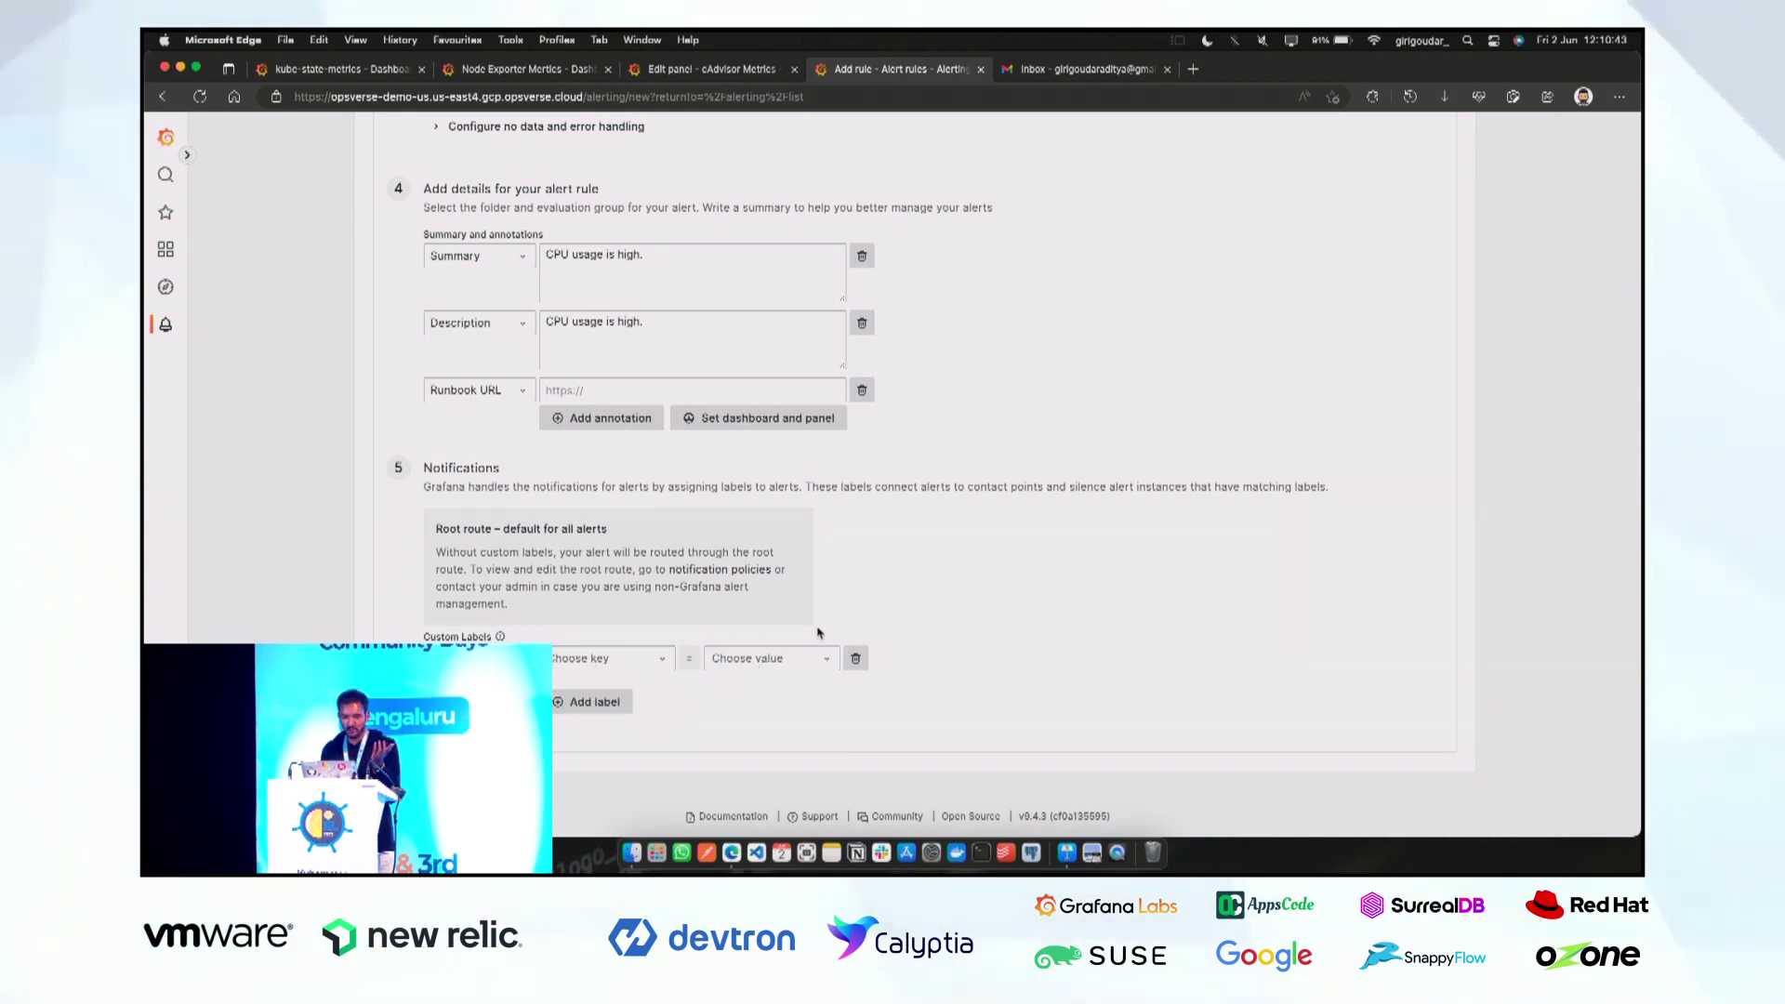
scroll(652, 615, "up", 5)
scroll(652, 615, "up", 10)
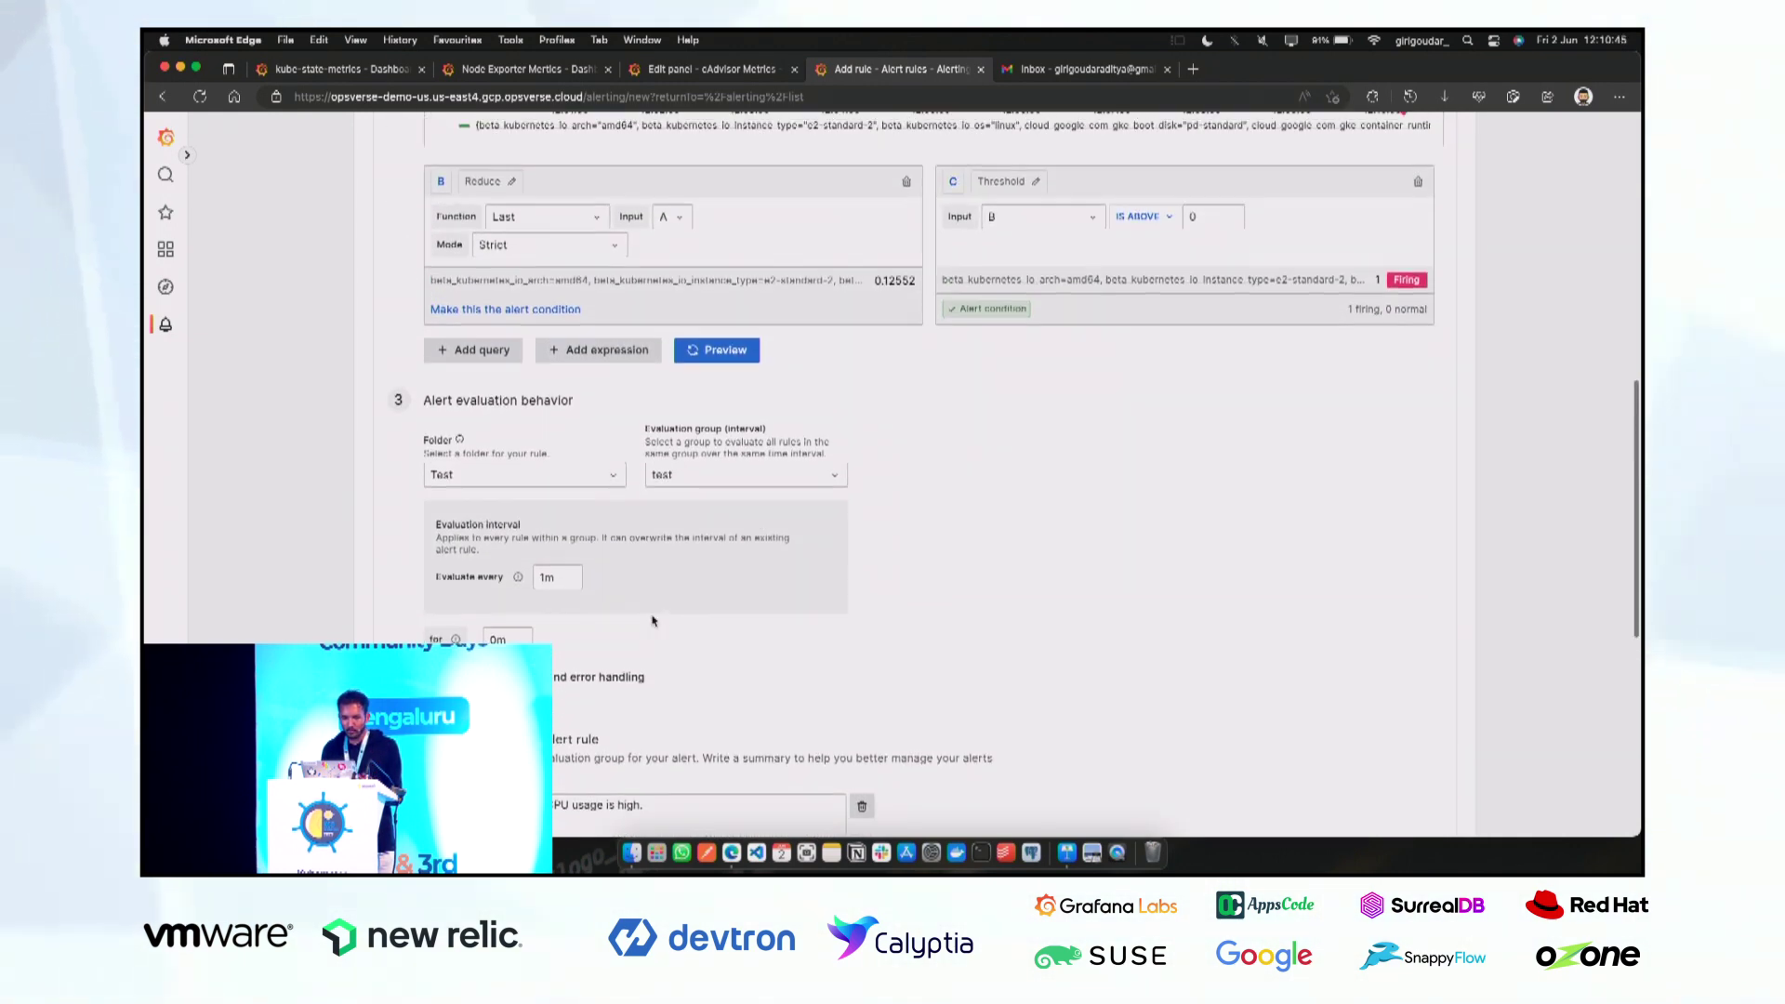
scroll(654, 621, "up", 2)
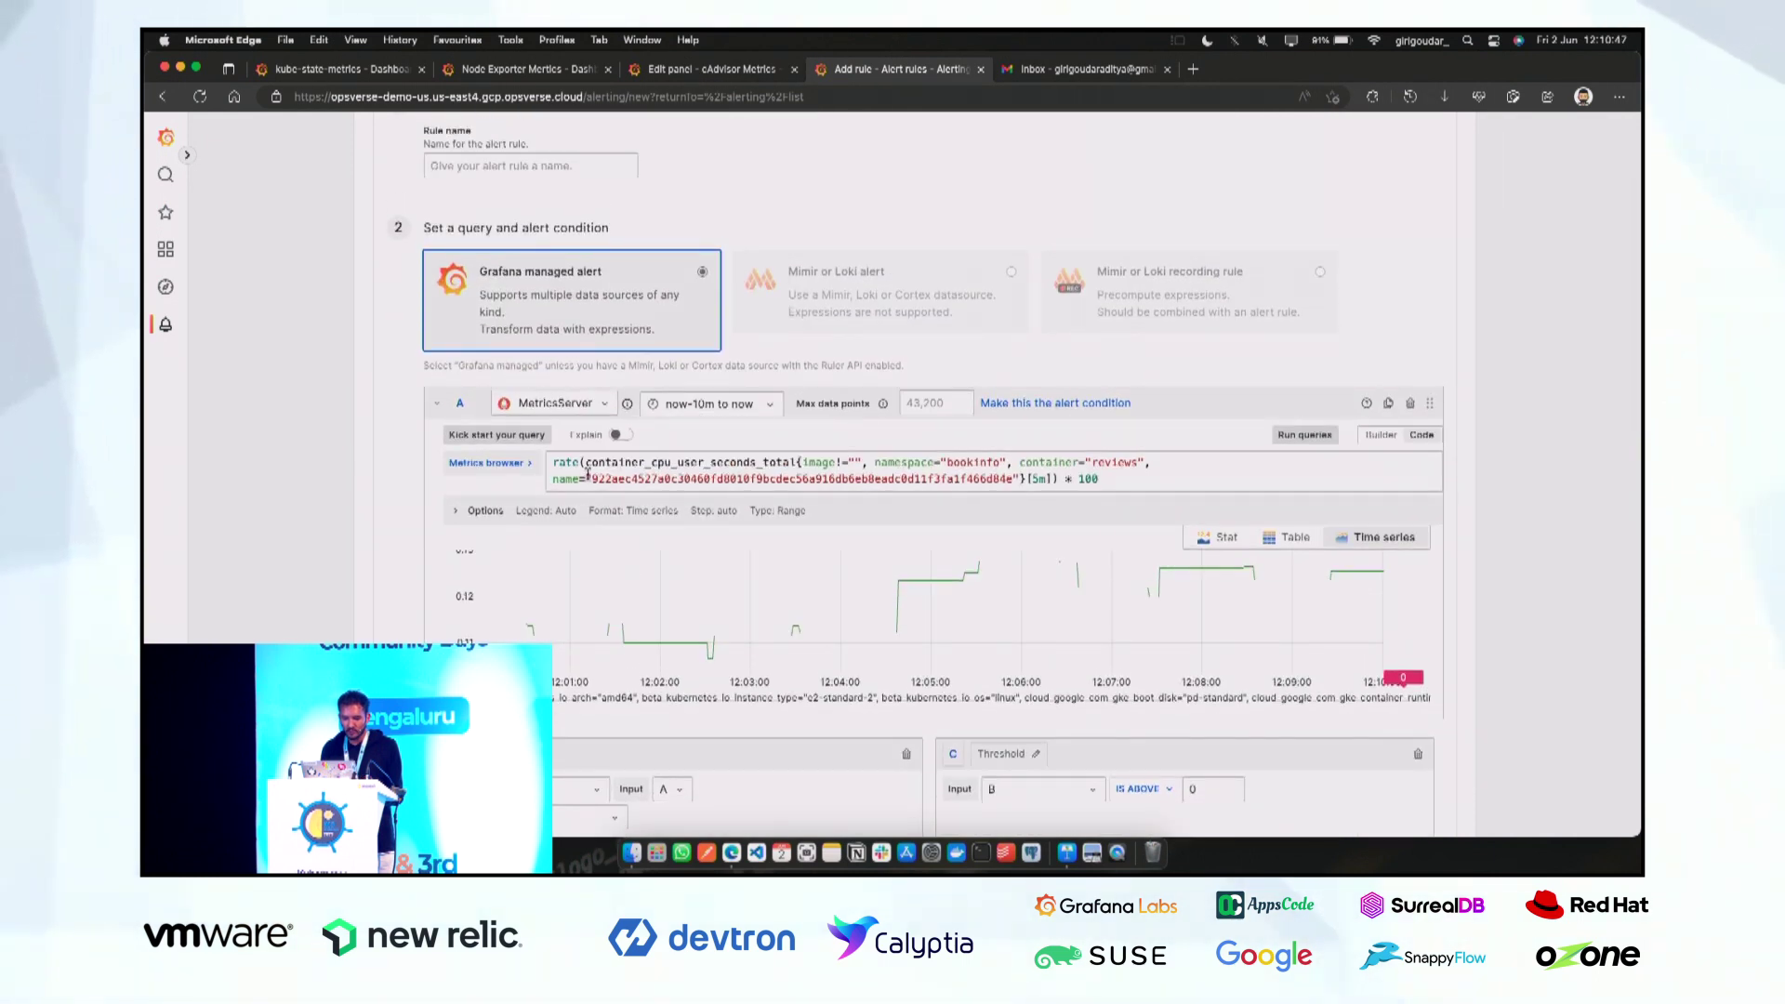
left_click(530, 165)
scroll(530, 165, "up", 4)
type("CP")
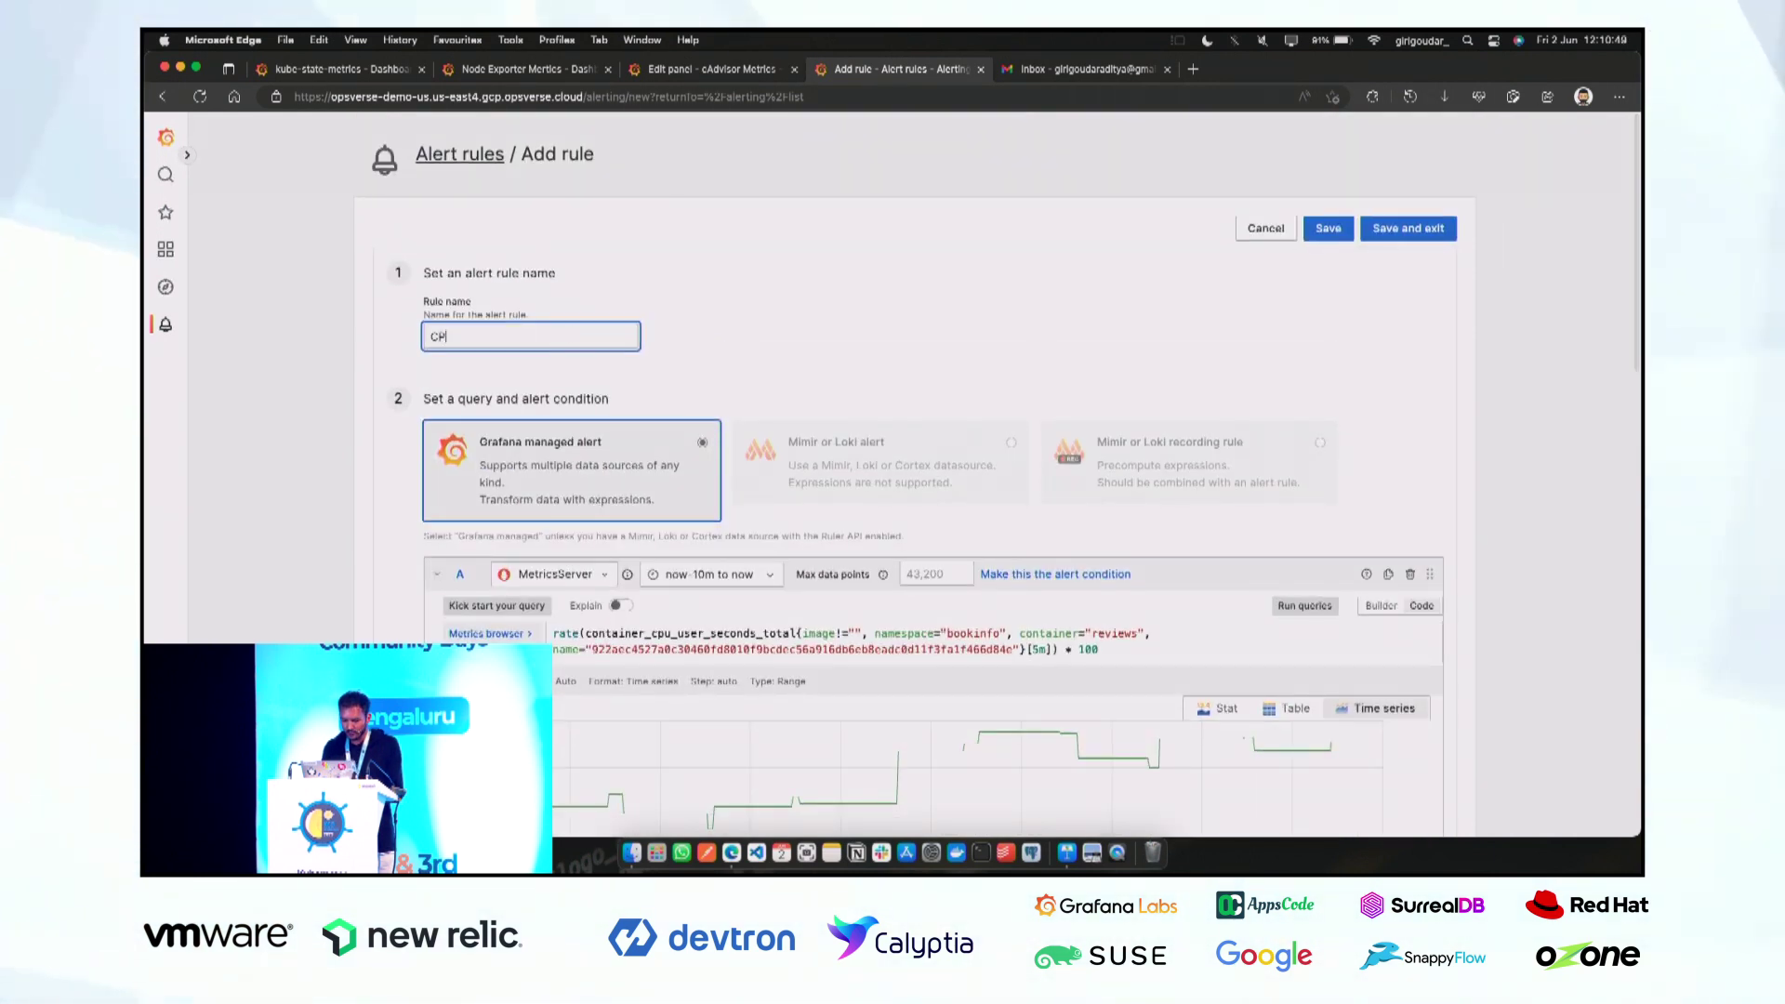
type("U Aler")
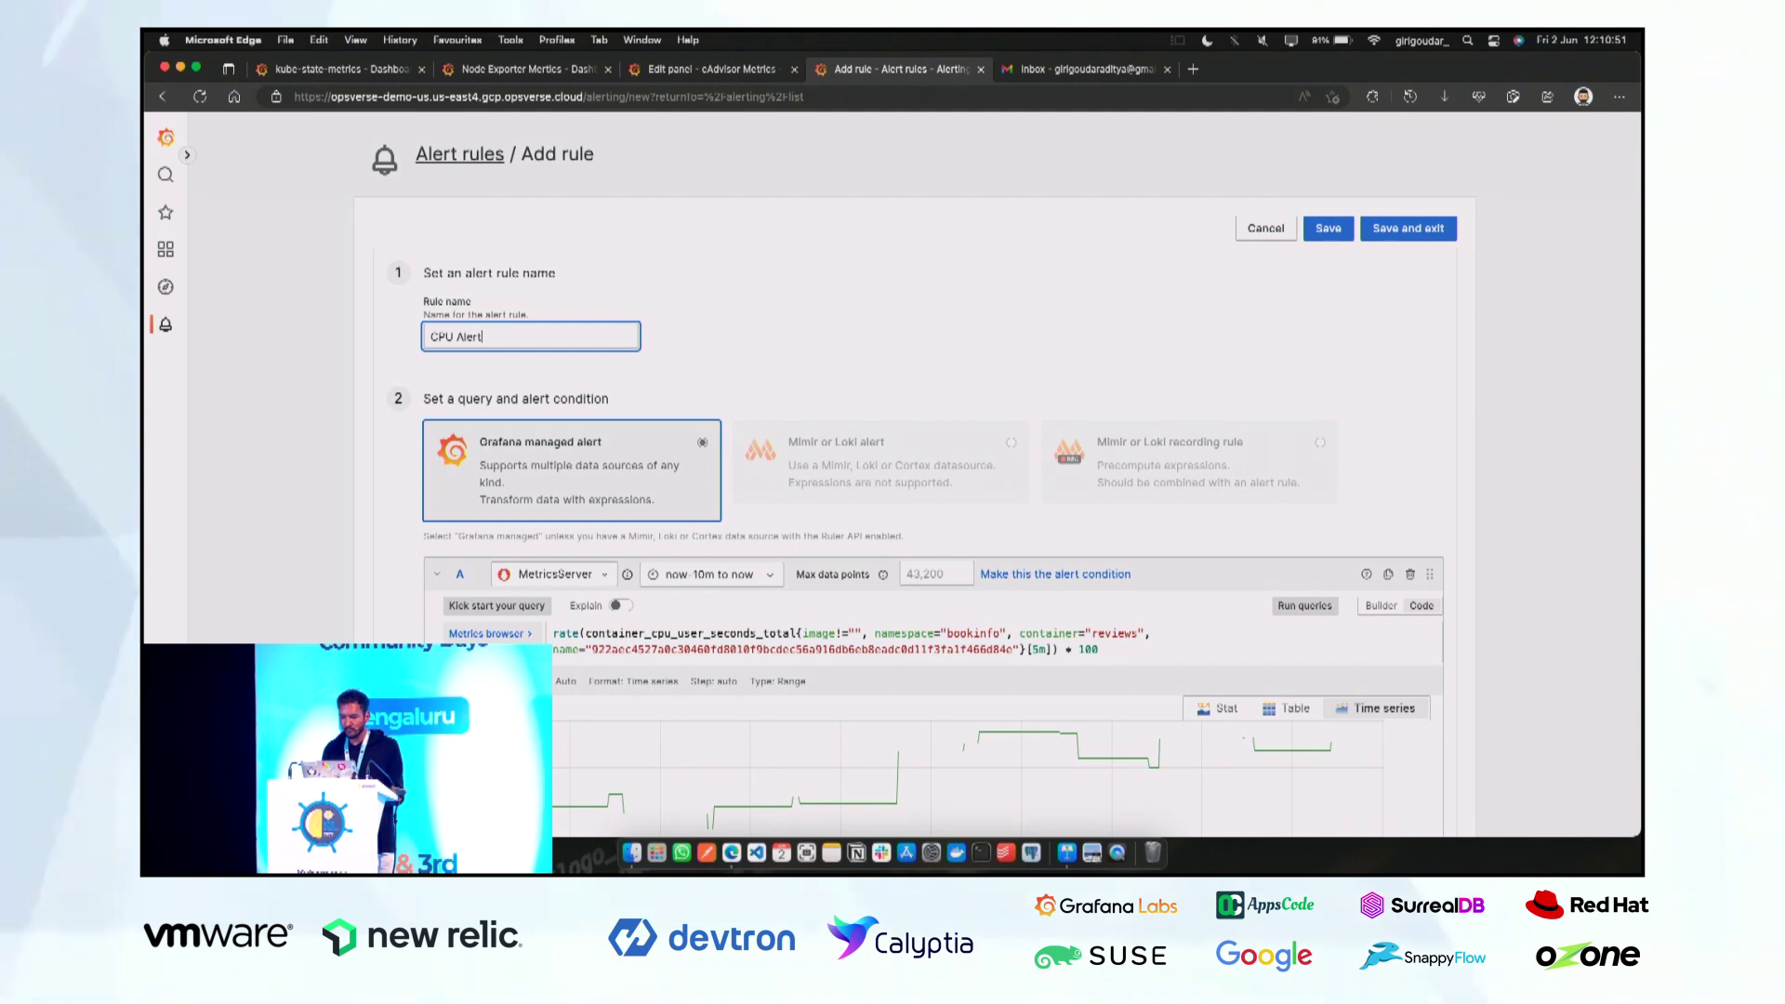
type("t")
left_click(1372, 229)
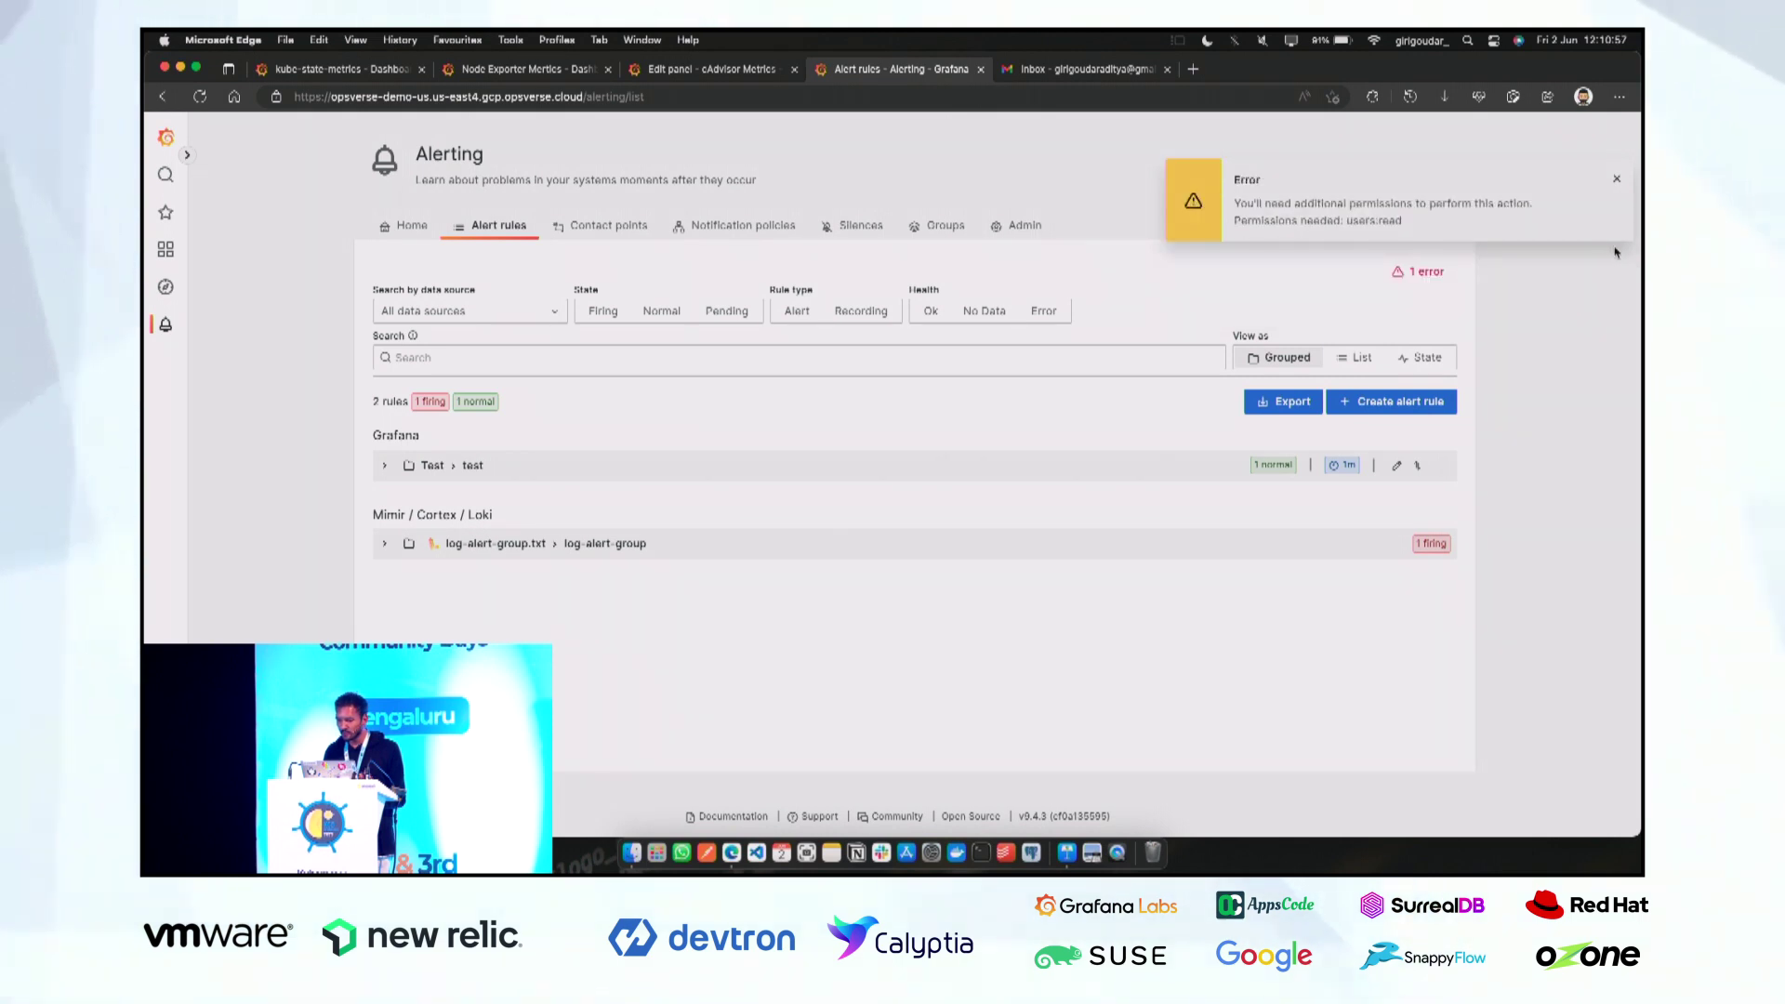
Dismiss the permissions error and expand Test › test to reveal CPU Alert in Normal state.
left_click(1615, 183)
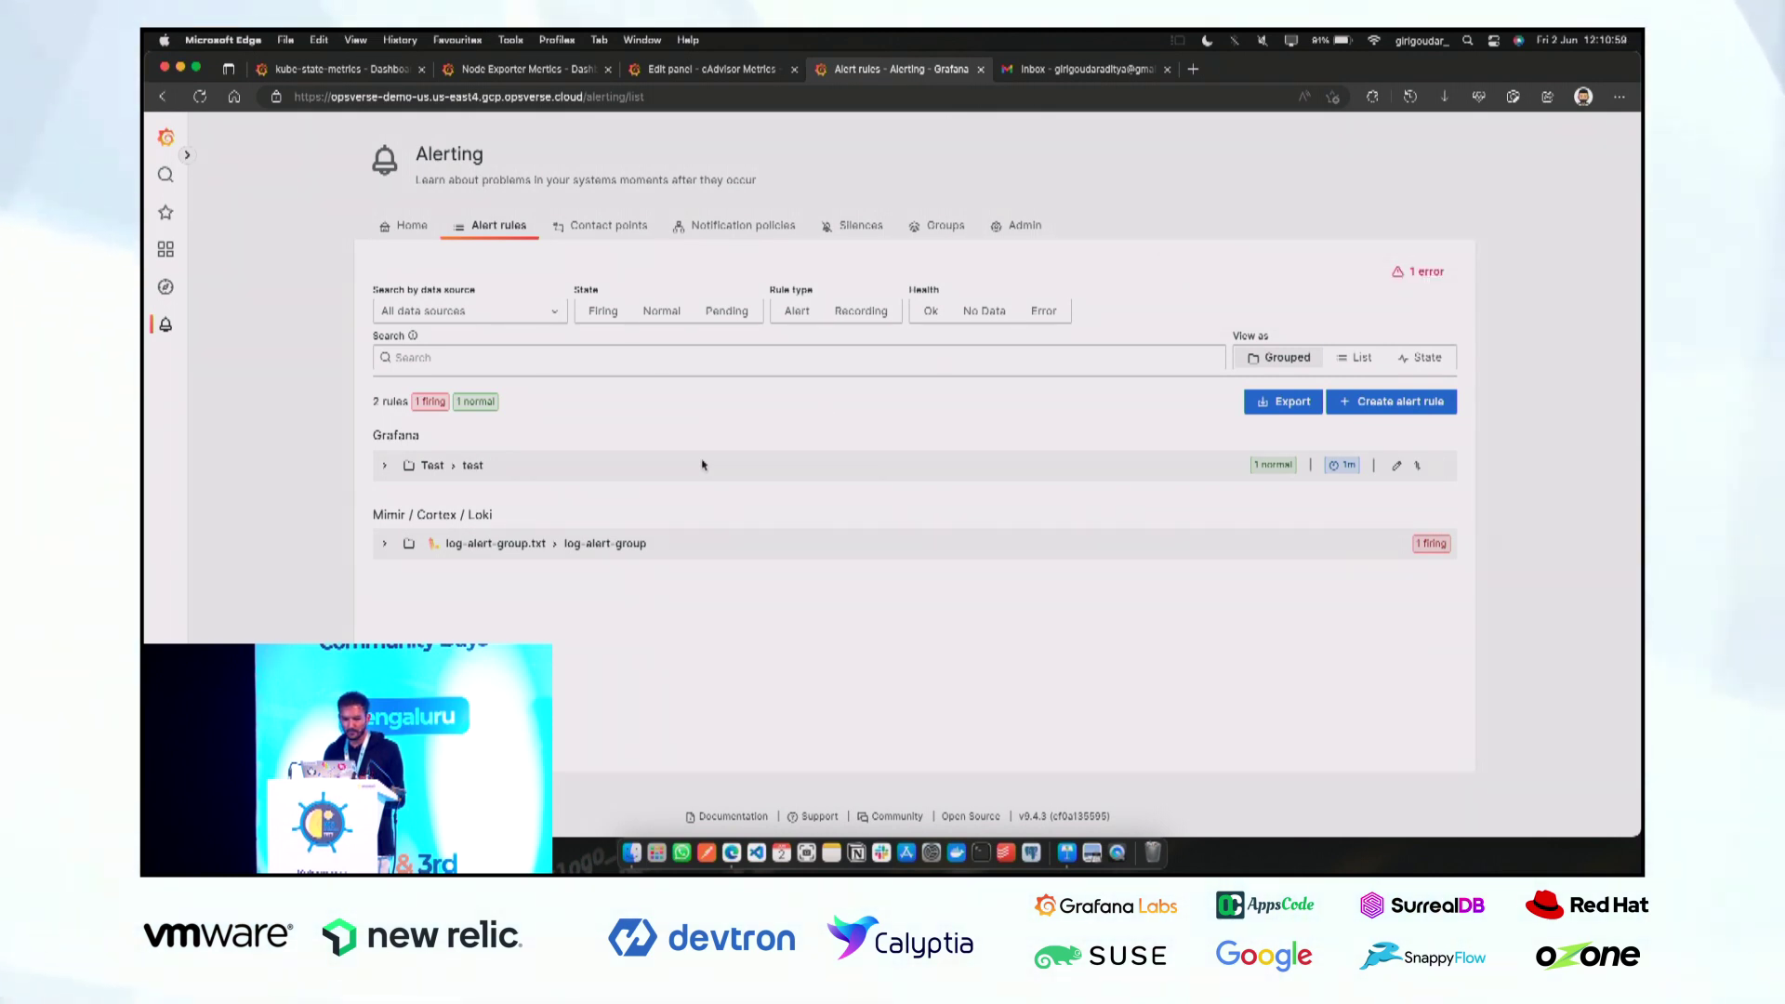
left_click(384, 465)
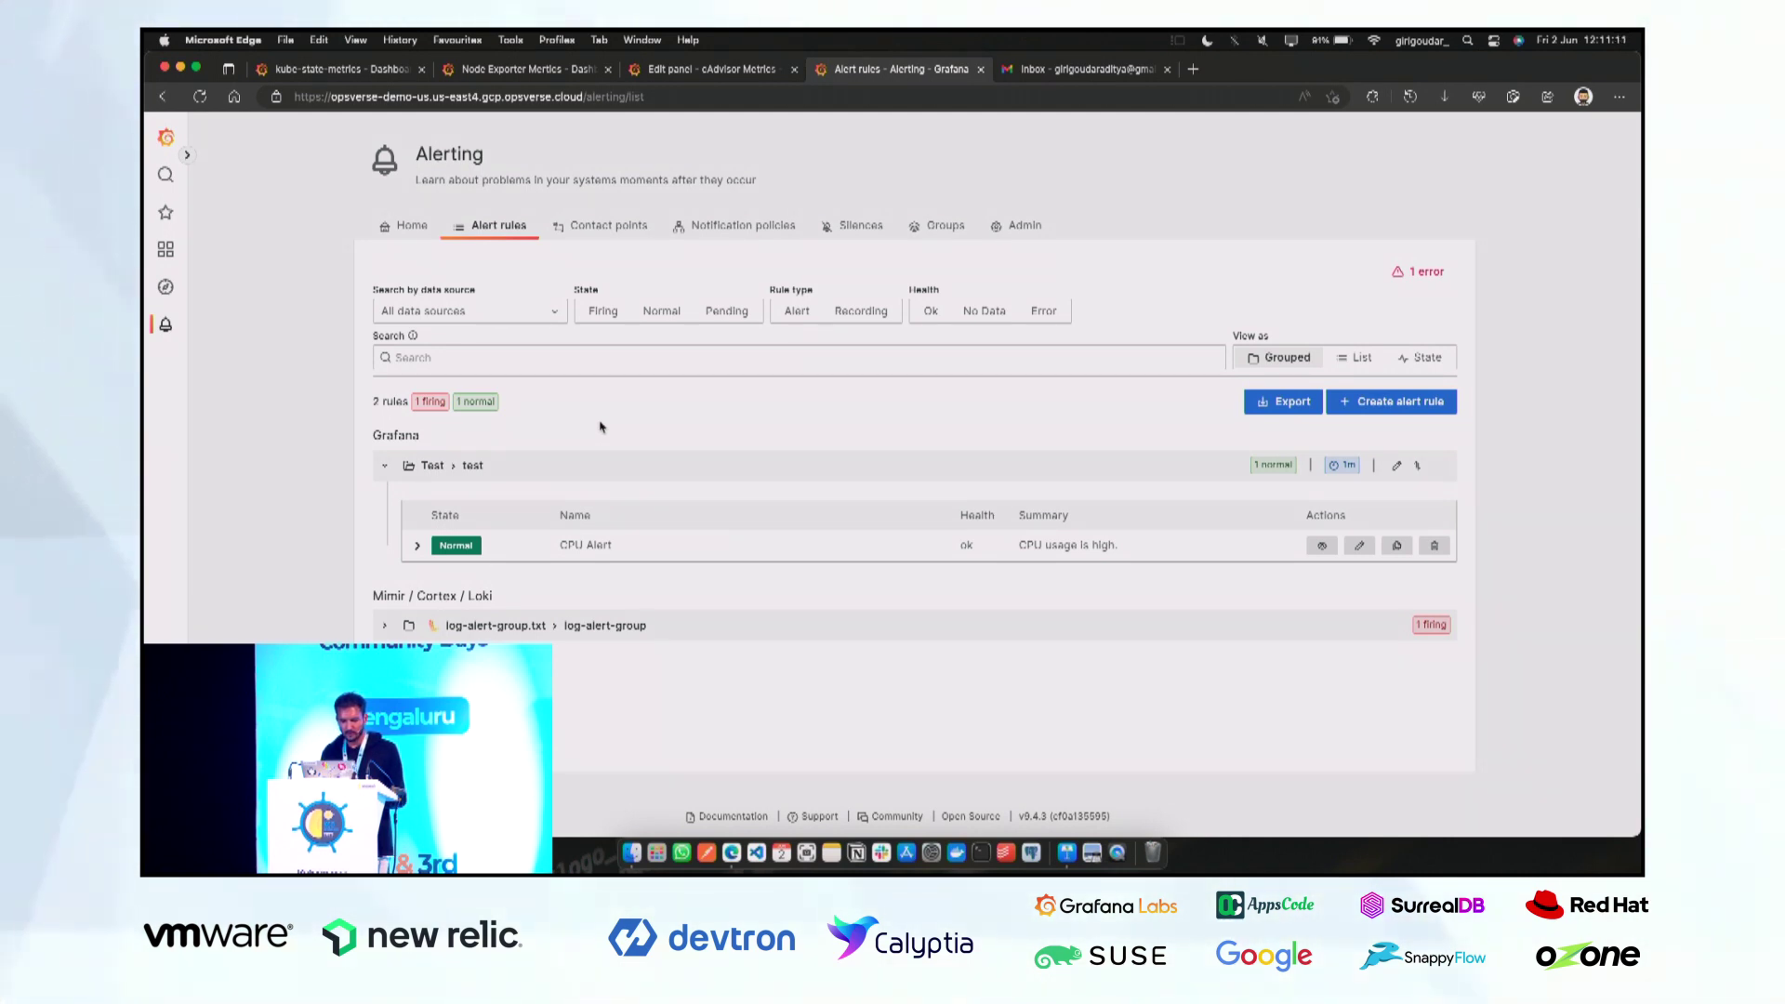
Refresh the Gmail inbox for alert emails, then check Grafana, where CPU Alert is now Firing.
left_click(1116, 71)
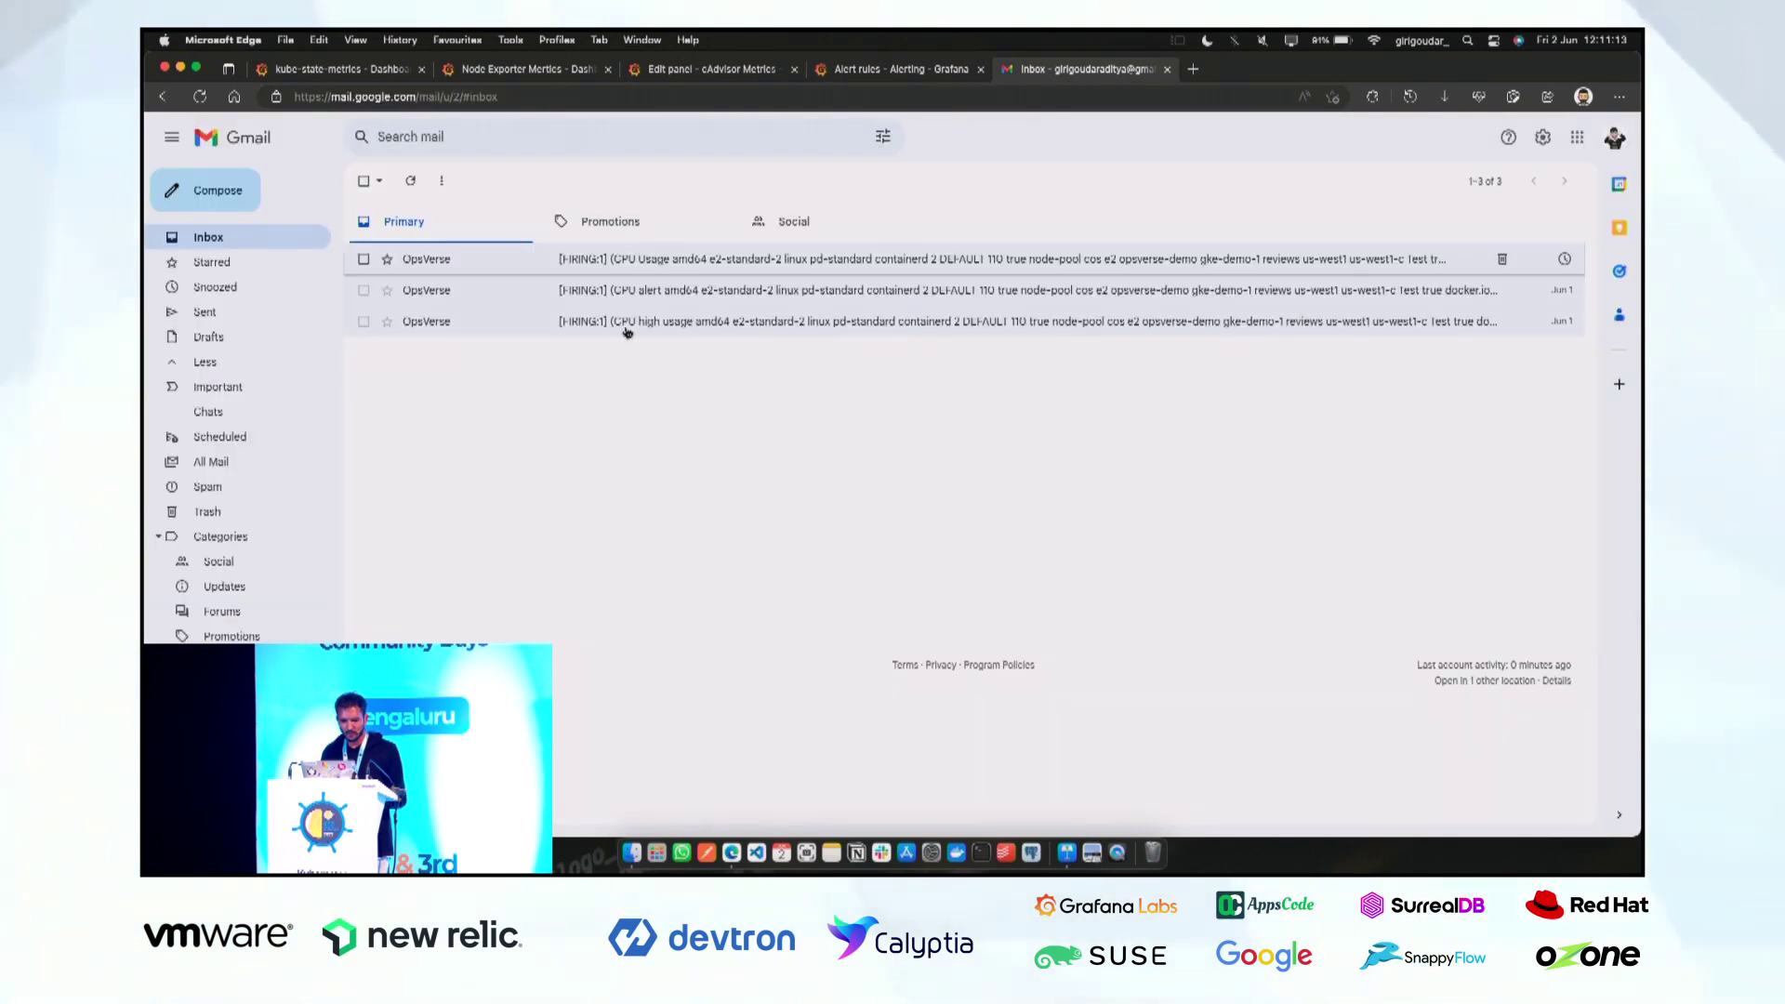
left_click(411, 182)
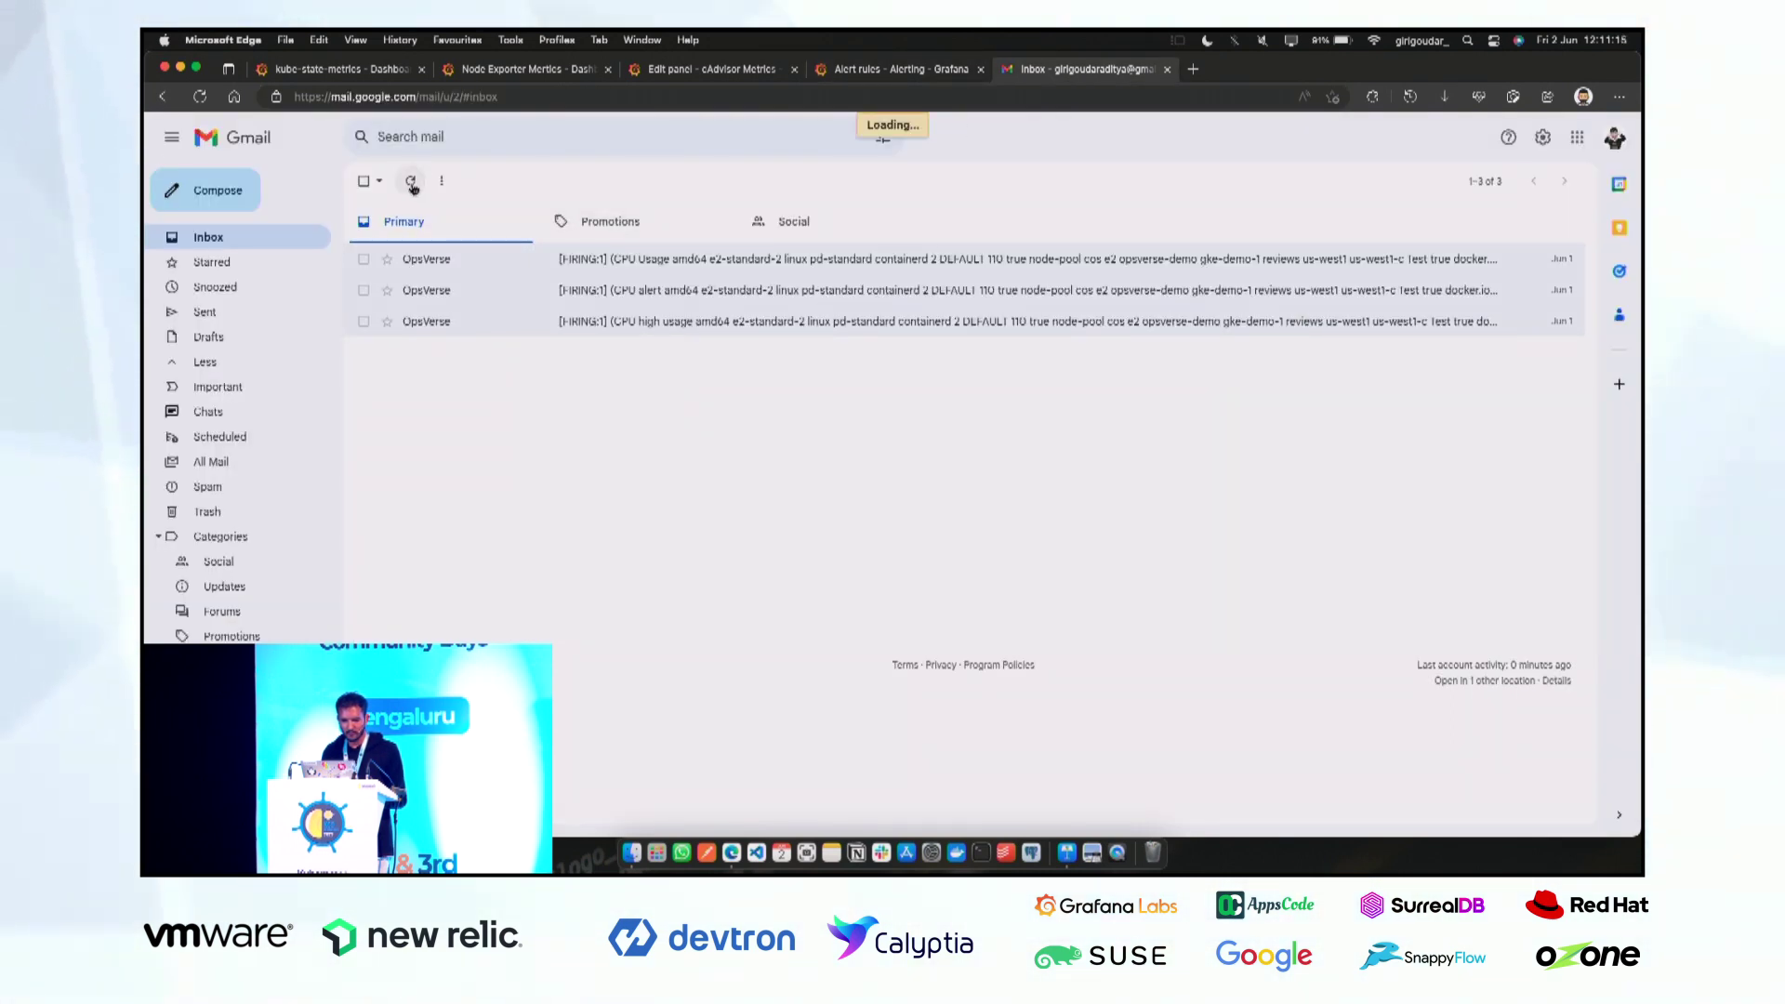
key("ctrl+shift+Tab")
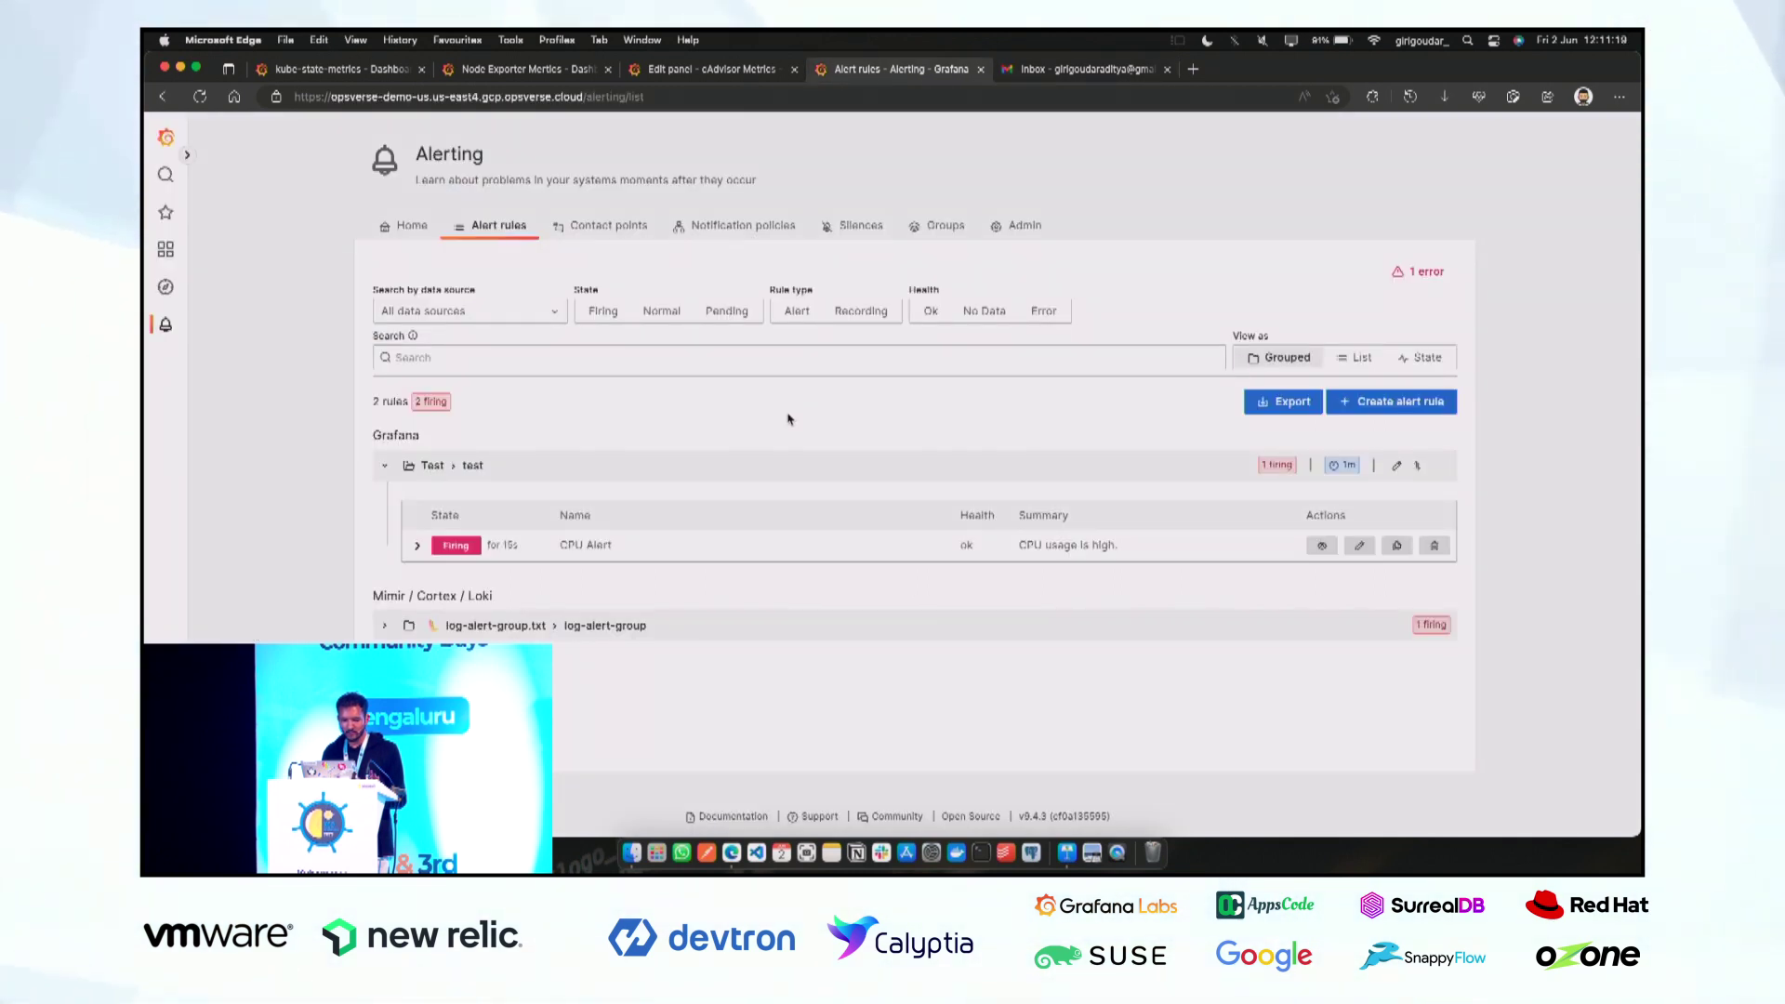
Switch to the Gmail inbox to see the new FIRING CPU Alert email.
left_click(1047, 75)
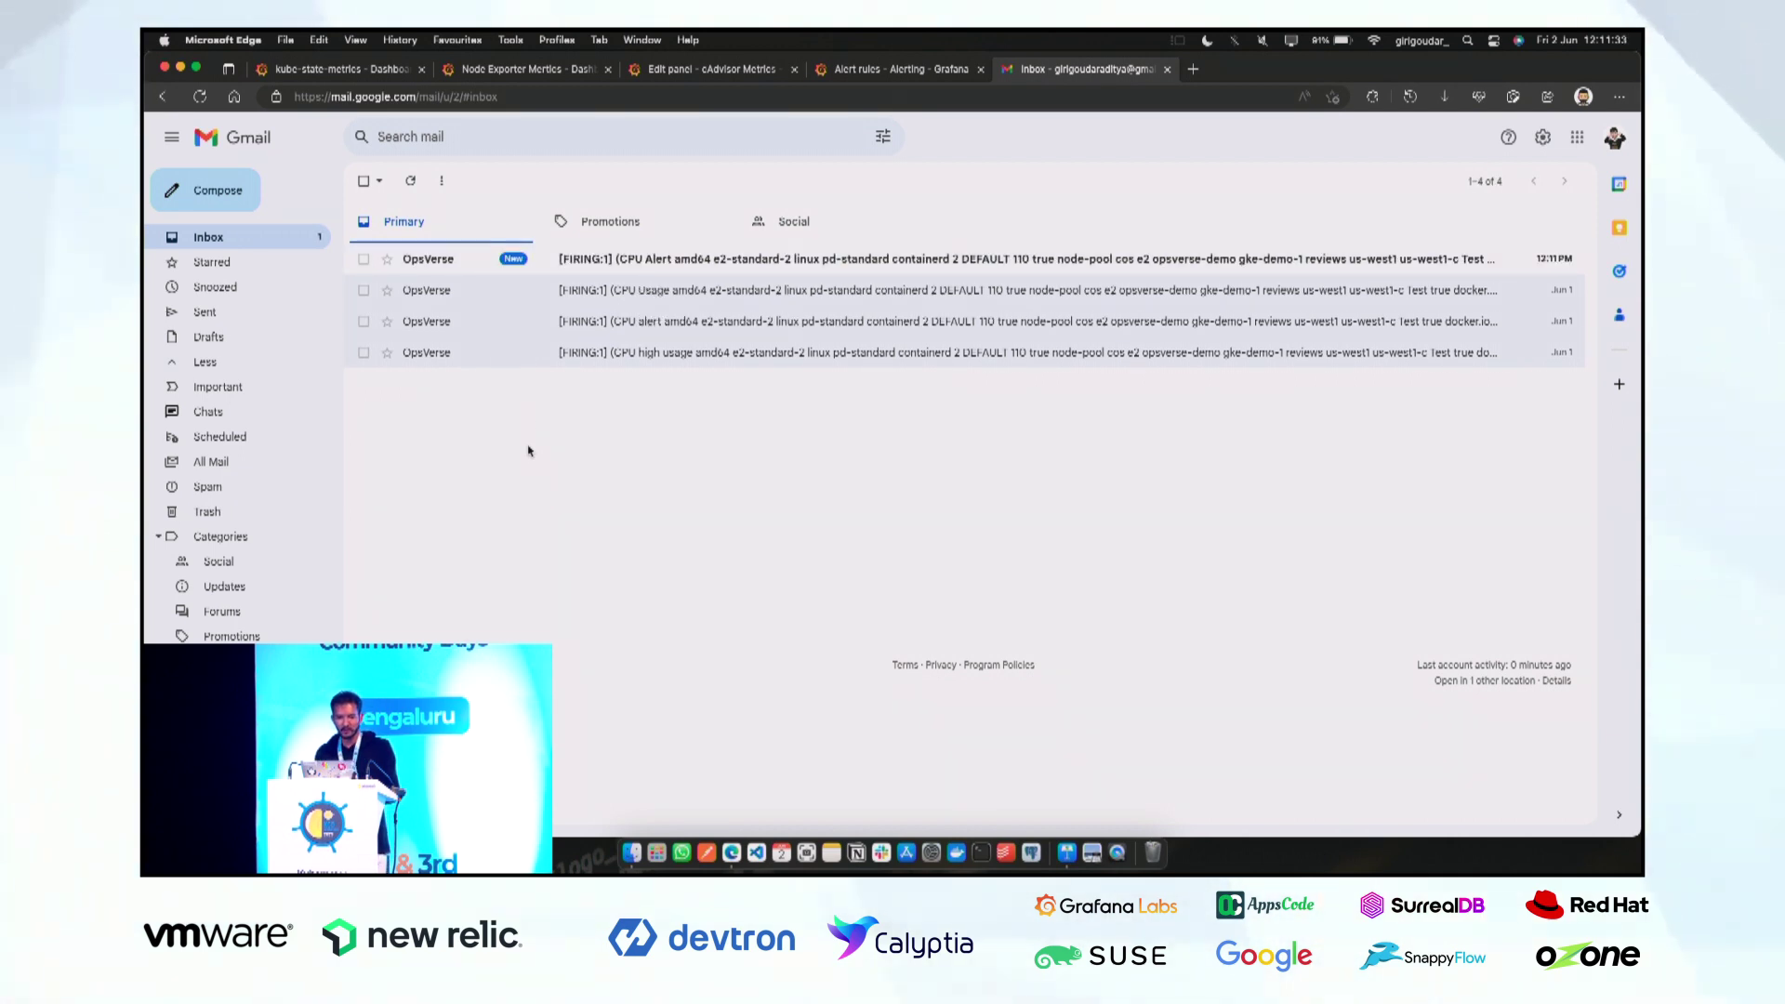
Open the newest FIRING CPU Alert email and check its summary 'CPU usage is high.' and B value.
left_click(617, 258)
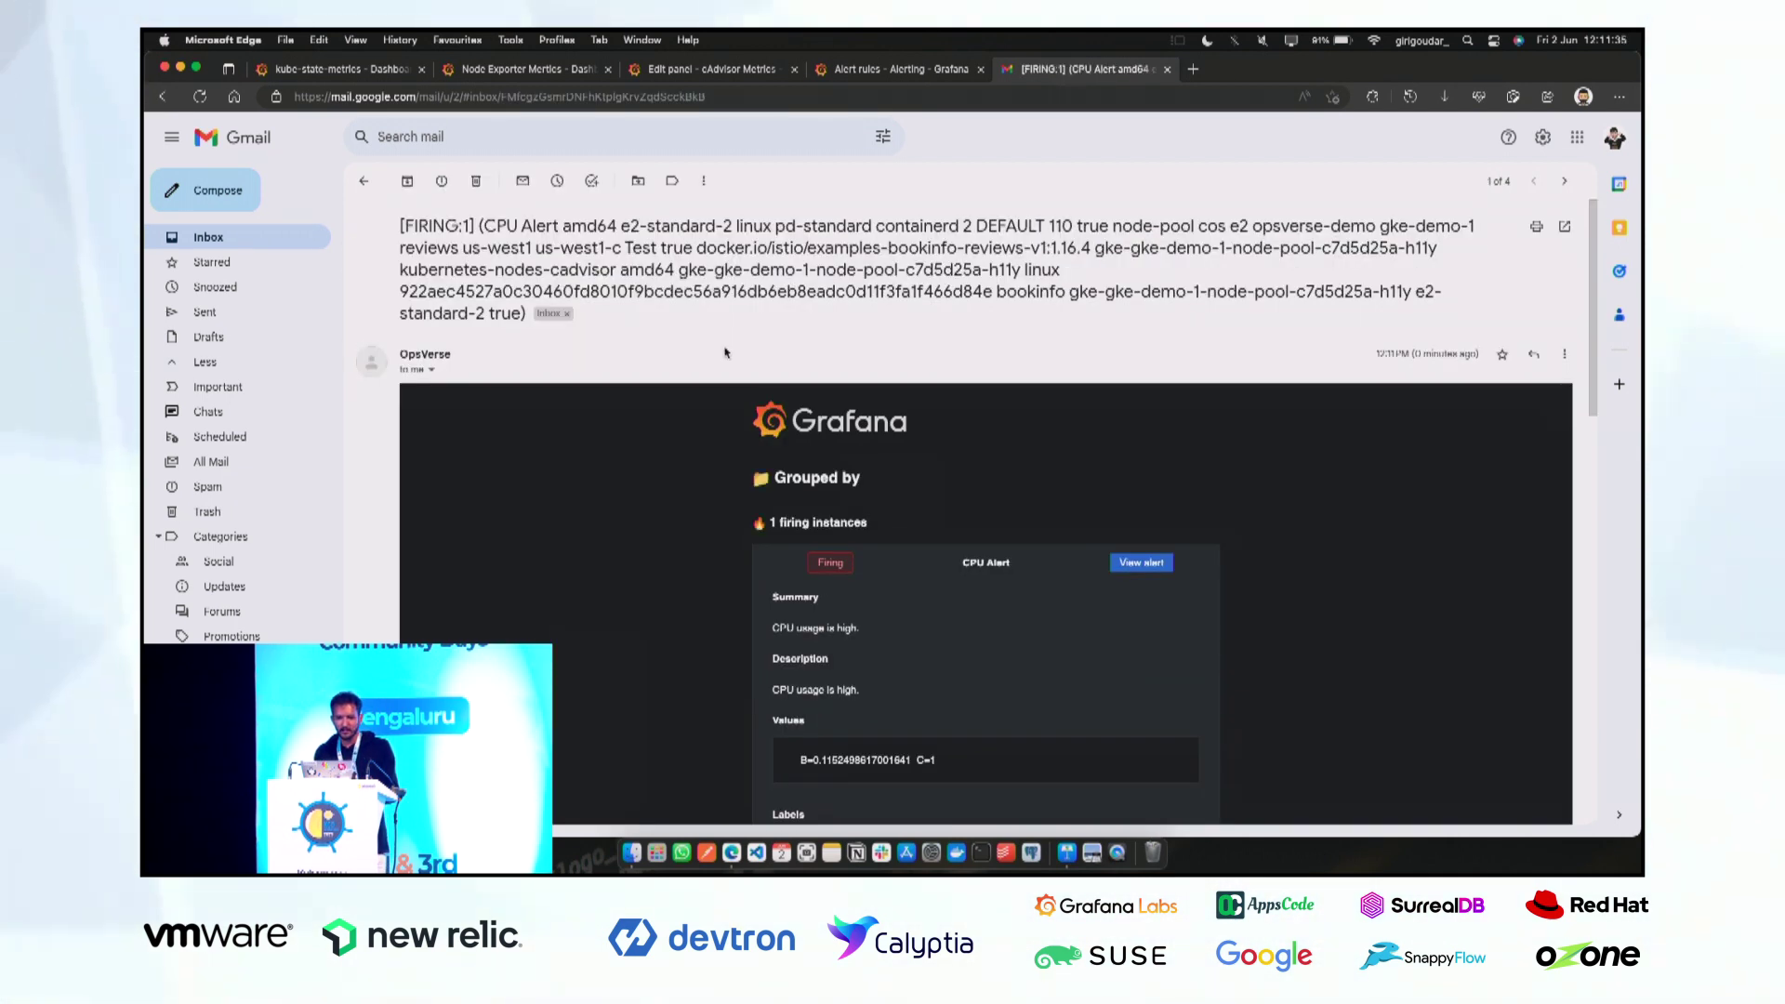
left_click_drag(506, 318, 400, 221)
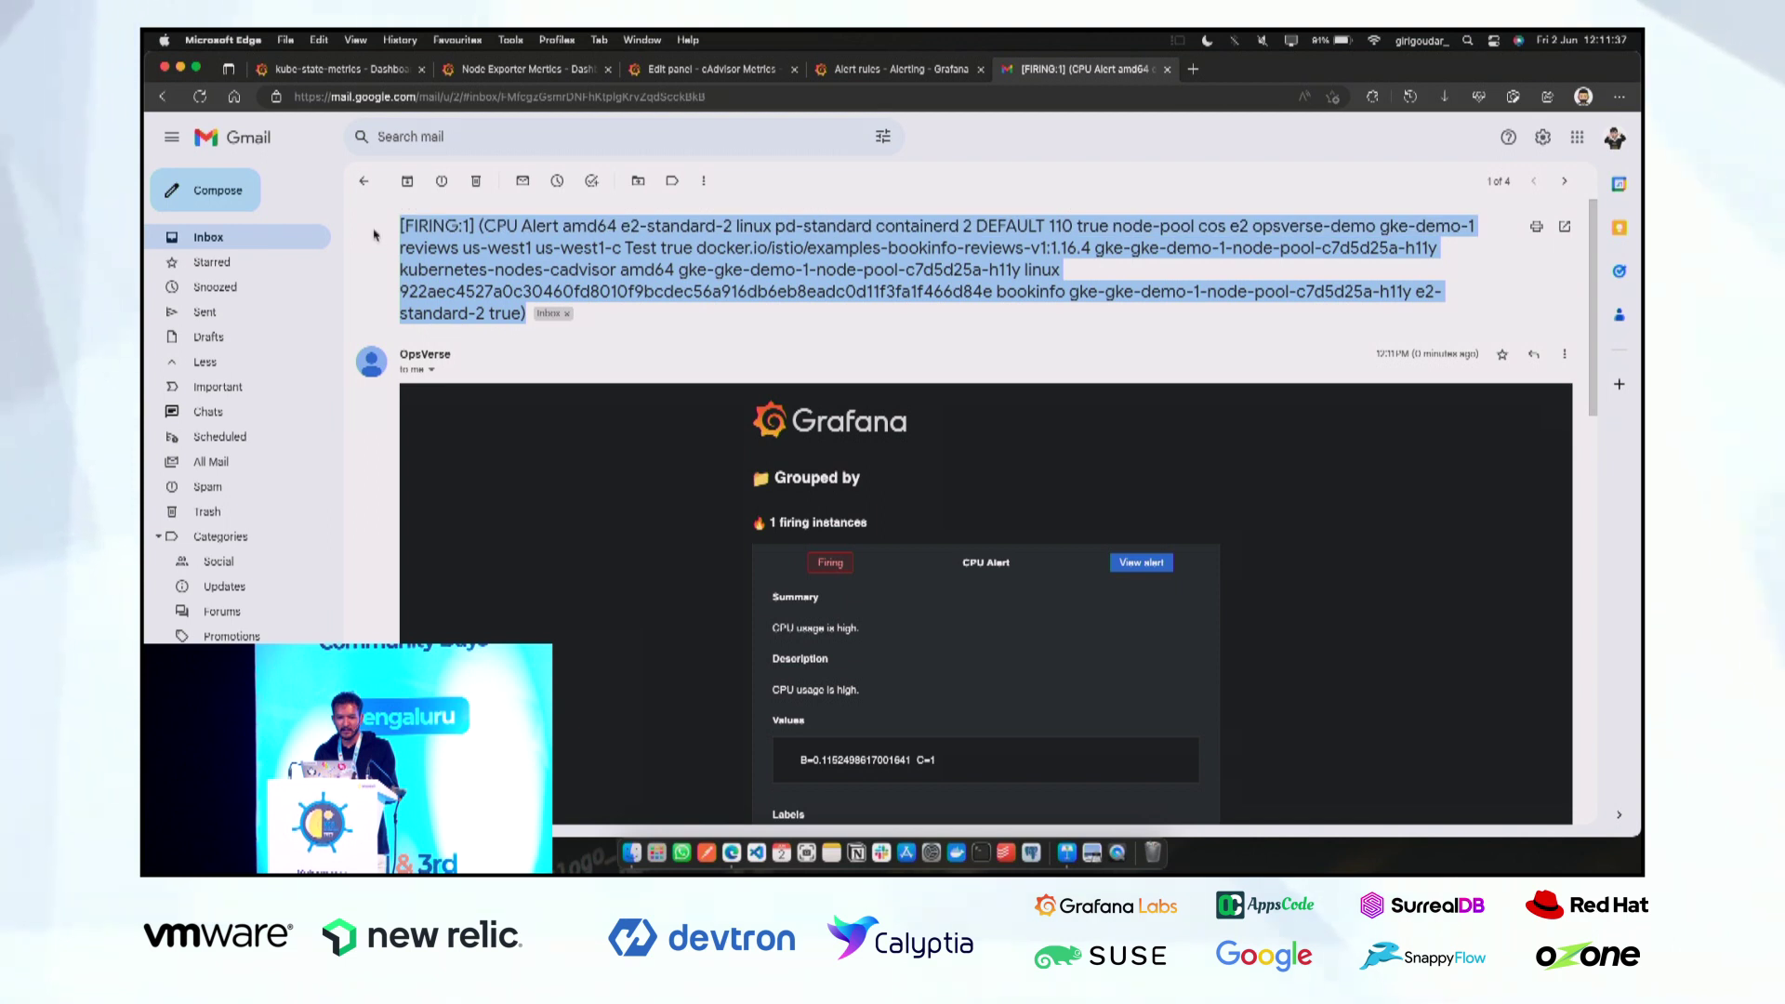
scroll(779, 380, "down", 1)
scroll(780, 380, "down", 1)
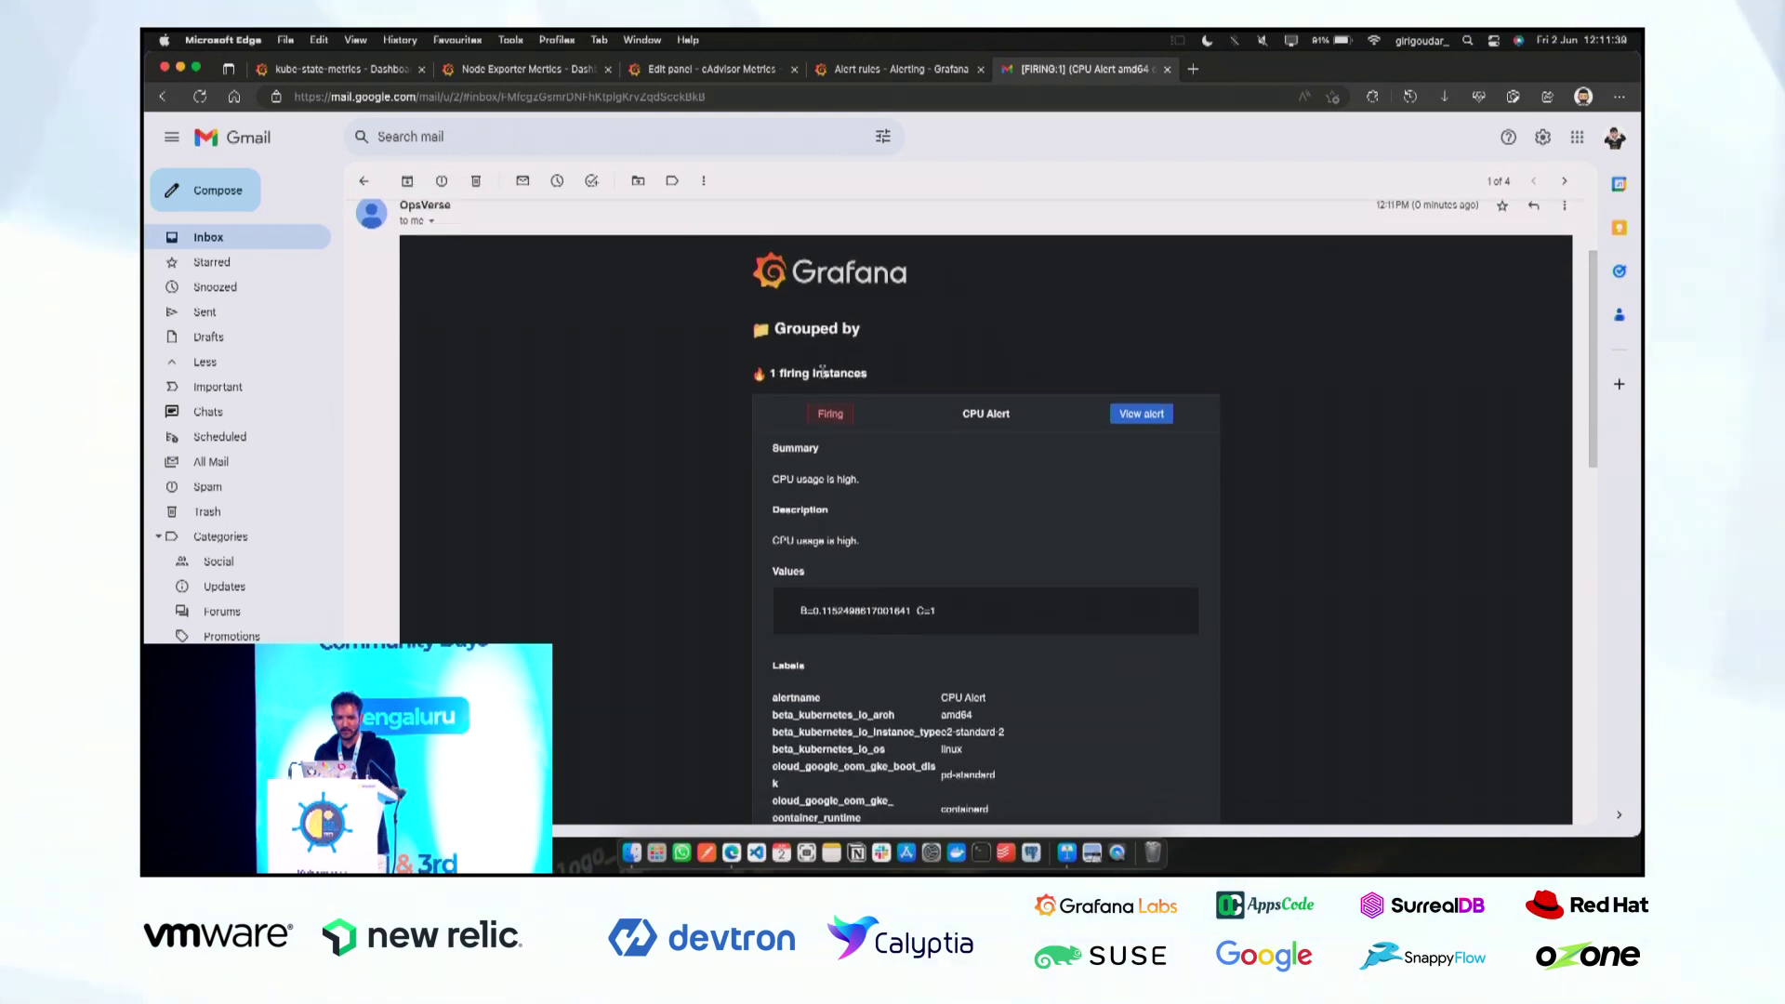
left_click_drag(773, 479, 798, 478)
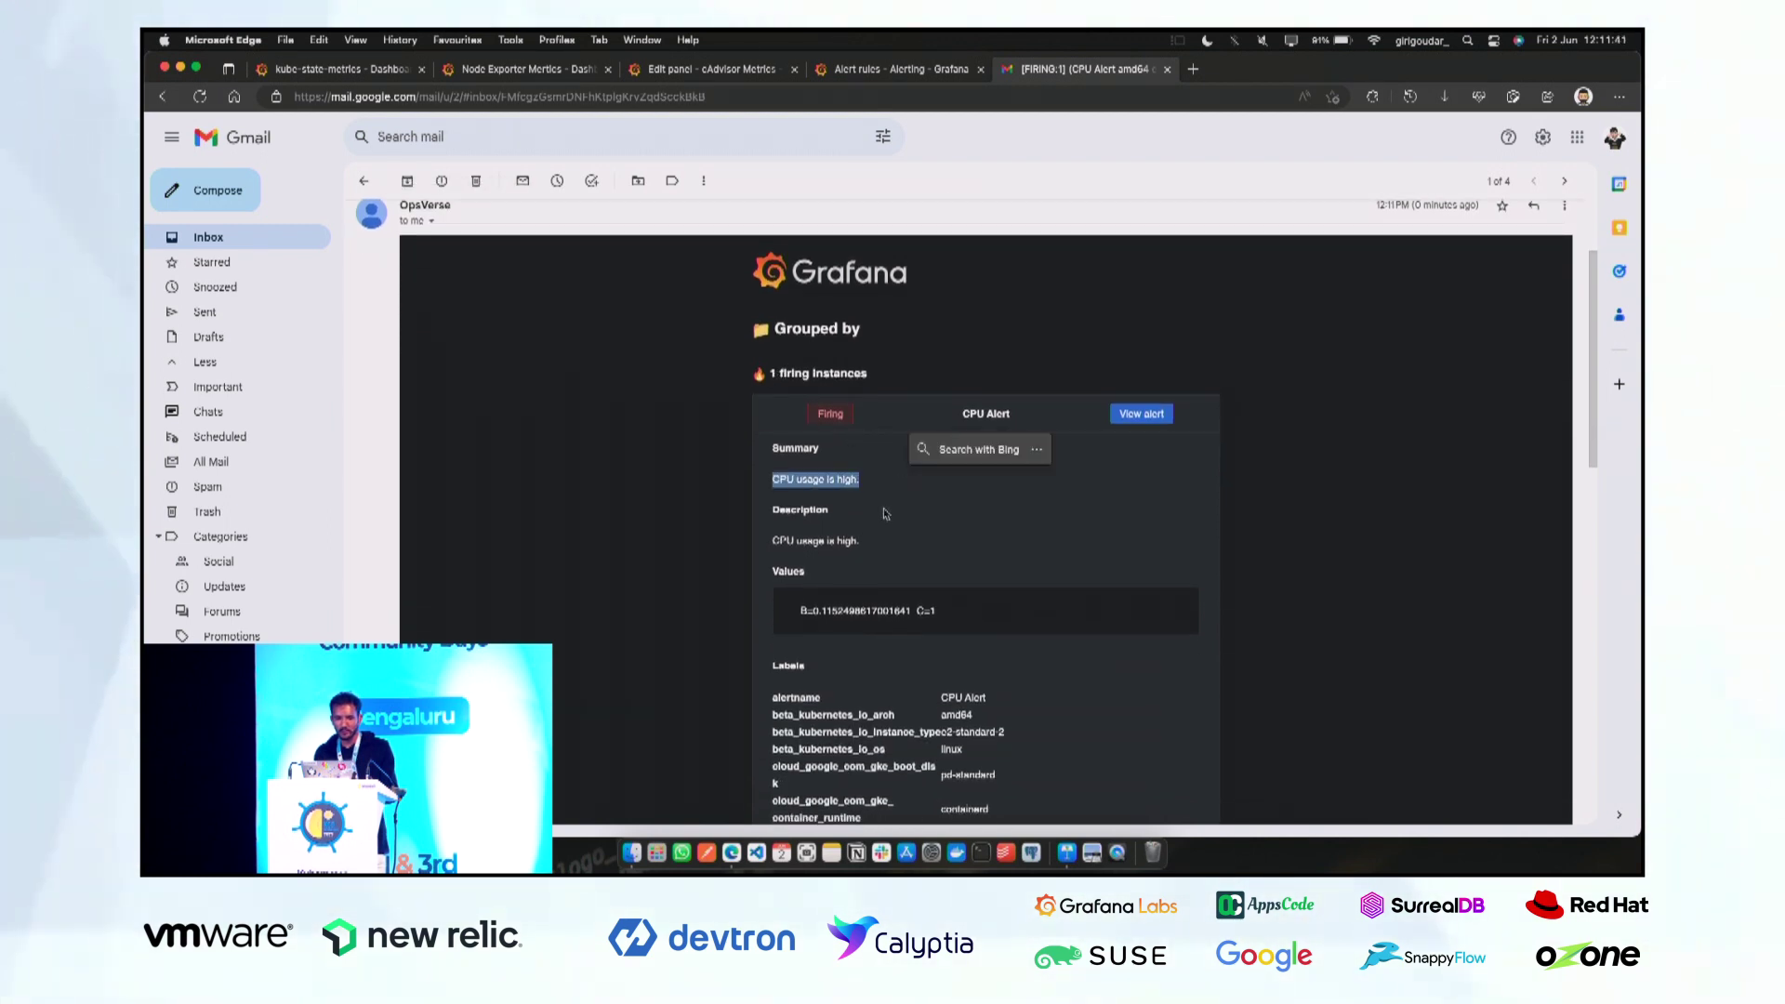
scroll(827, 522, "down", 2)
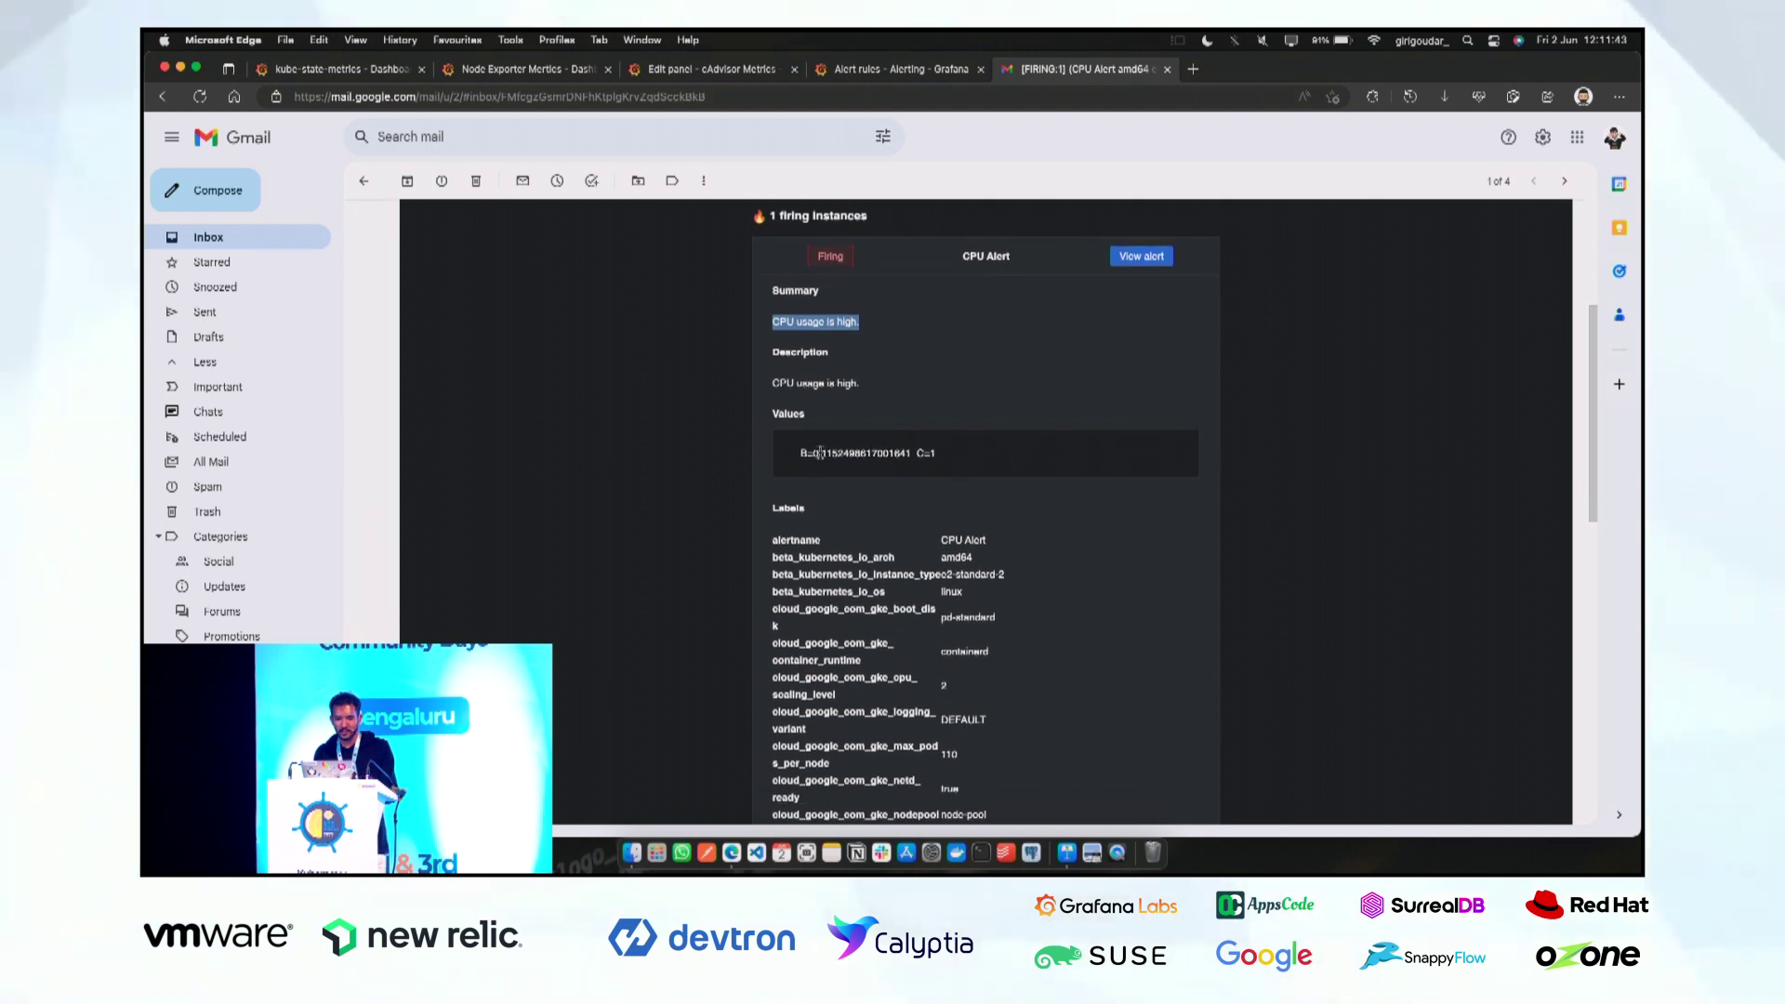
left_click_drag(819, 453, 908, 456)
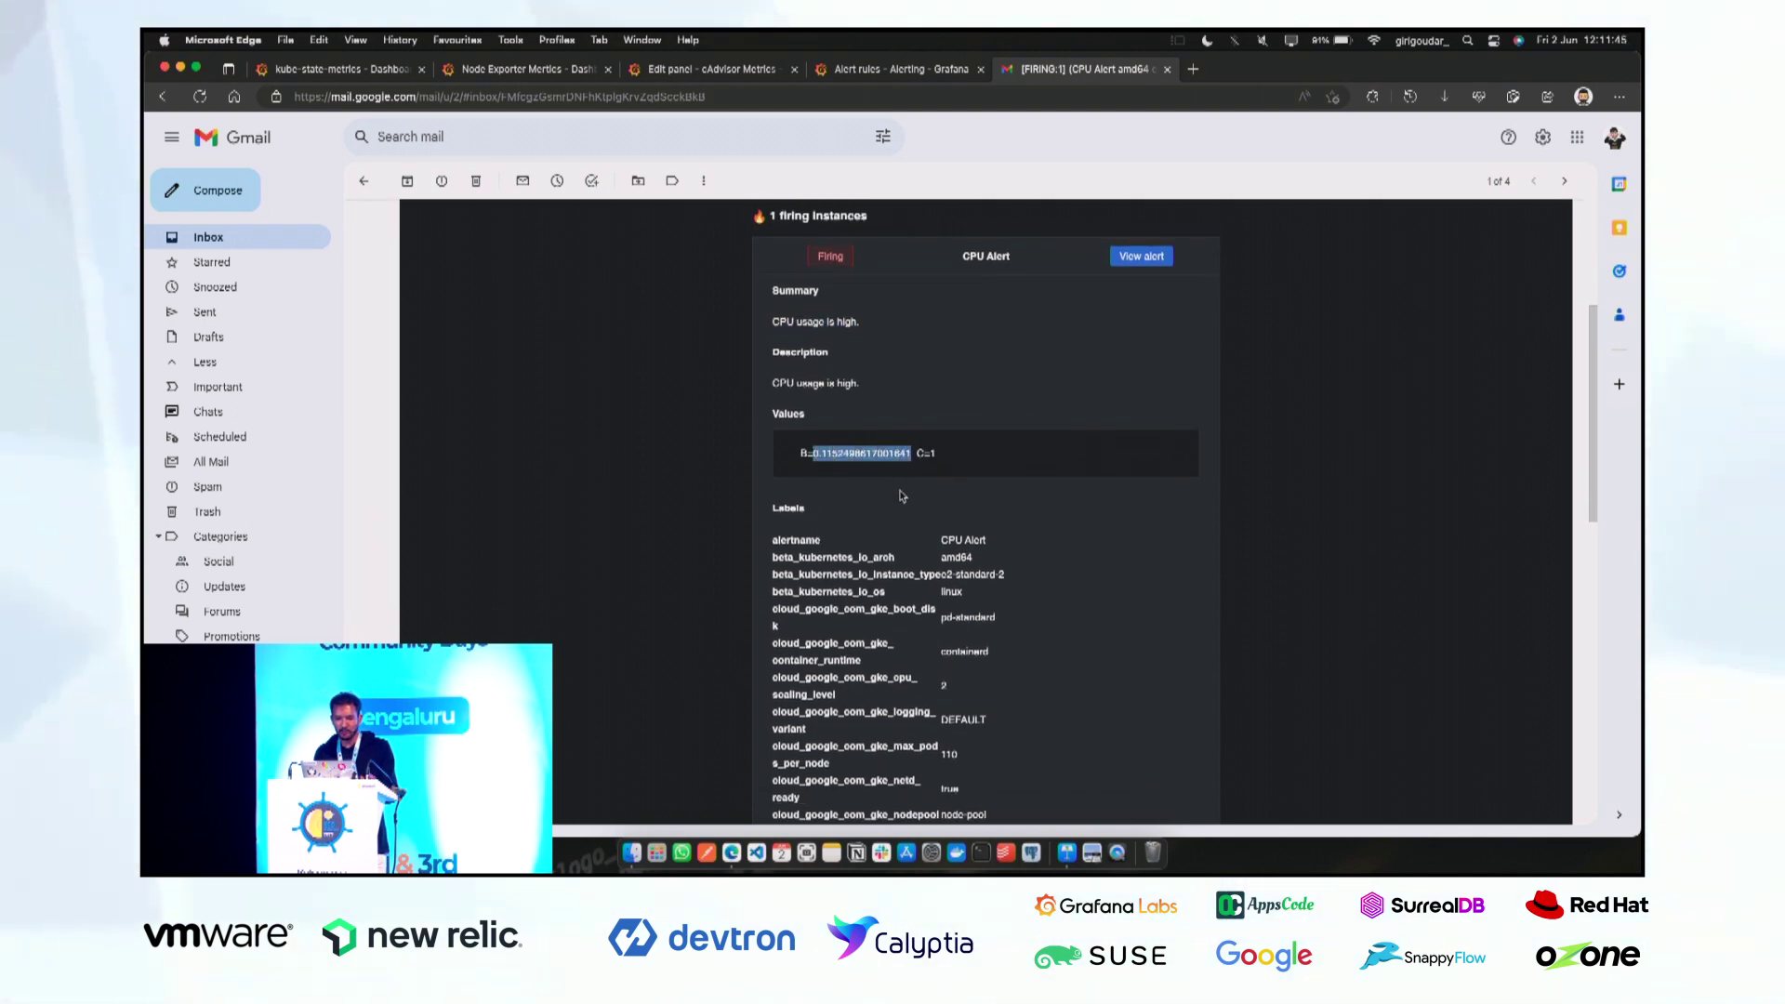
left_click(907, 468)
Scroll through the email's labels, then return to the inbox list.
scroll(895, 549, "down", 2)
scroll(895, 549, "down", 5)
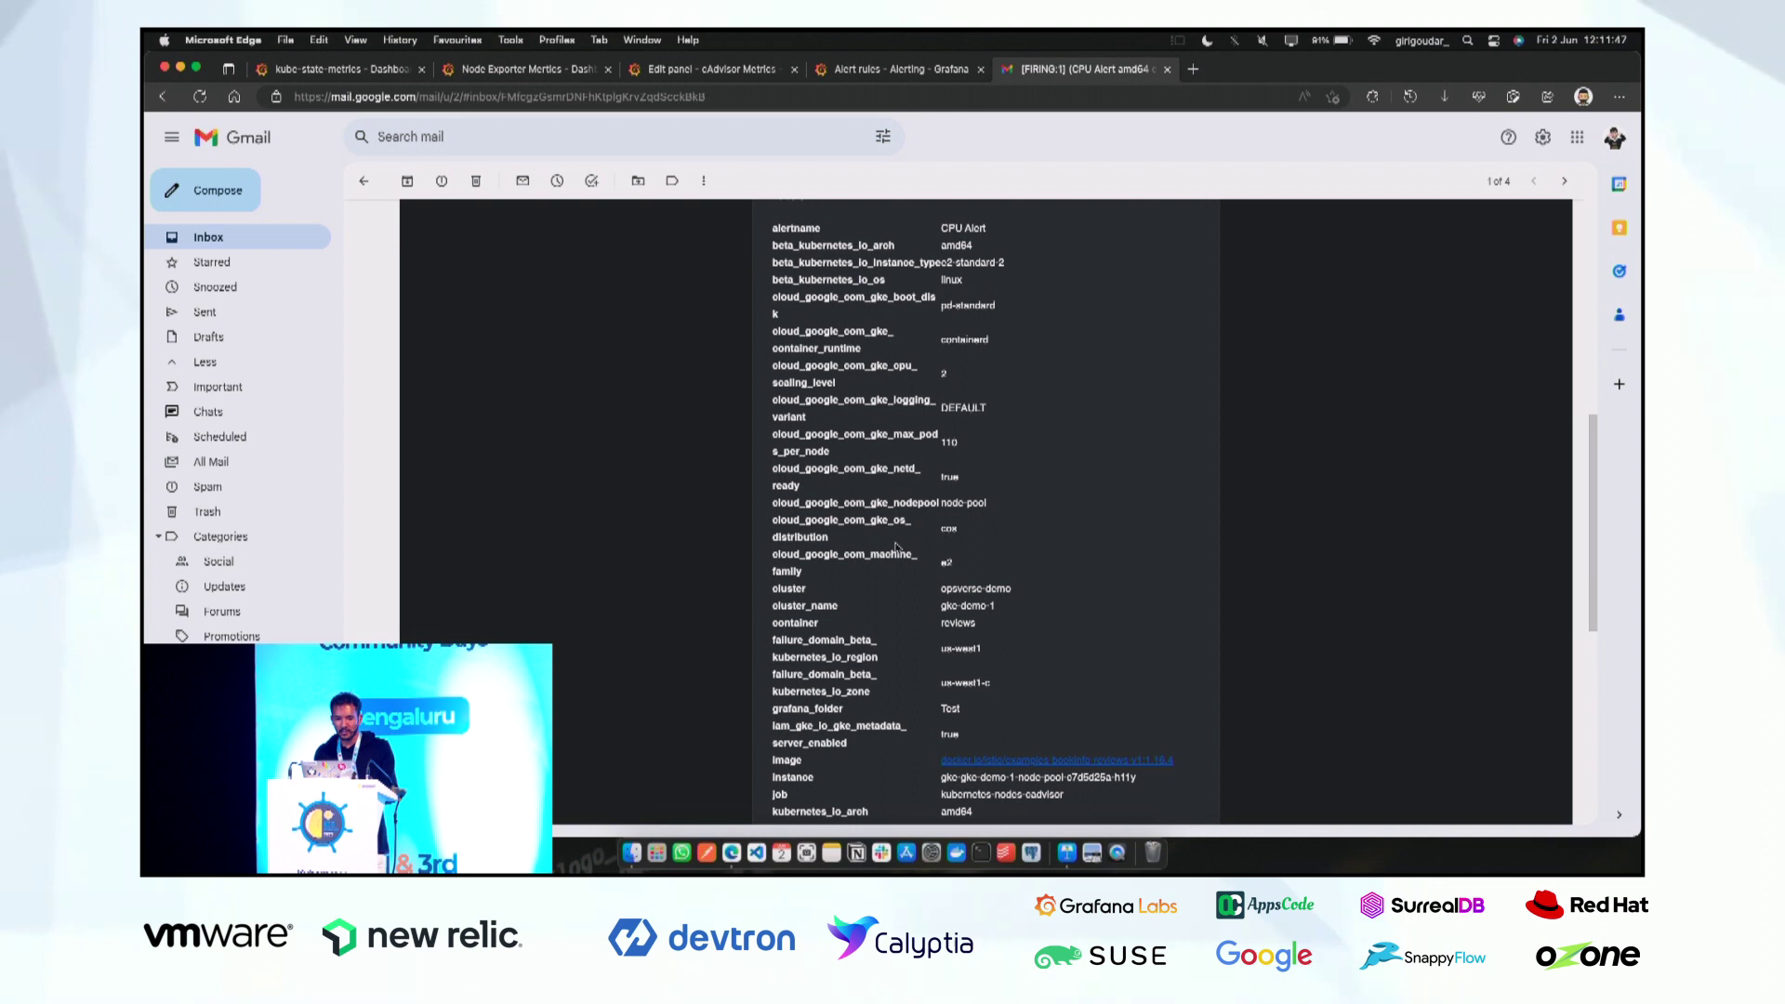
scroll(938, 535, "down", 2)
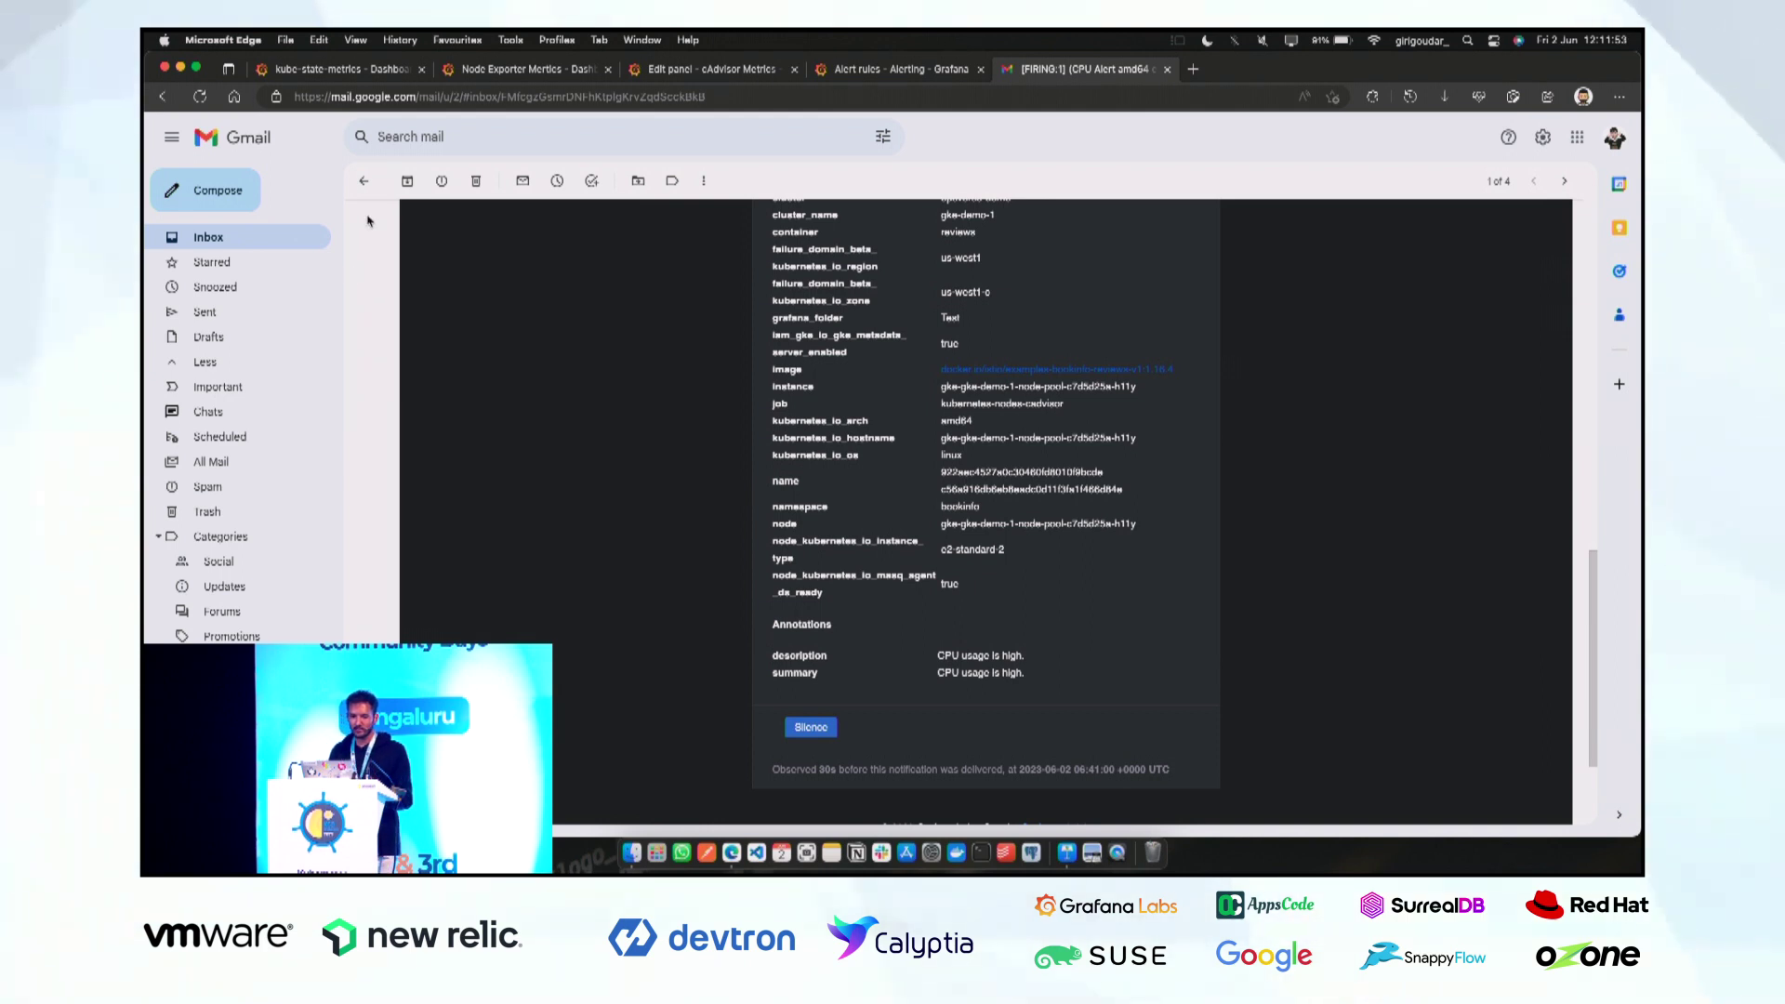
left_click(365, 183)
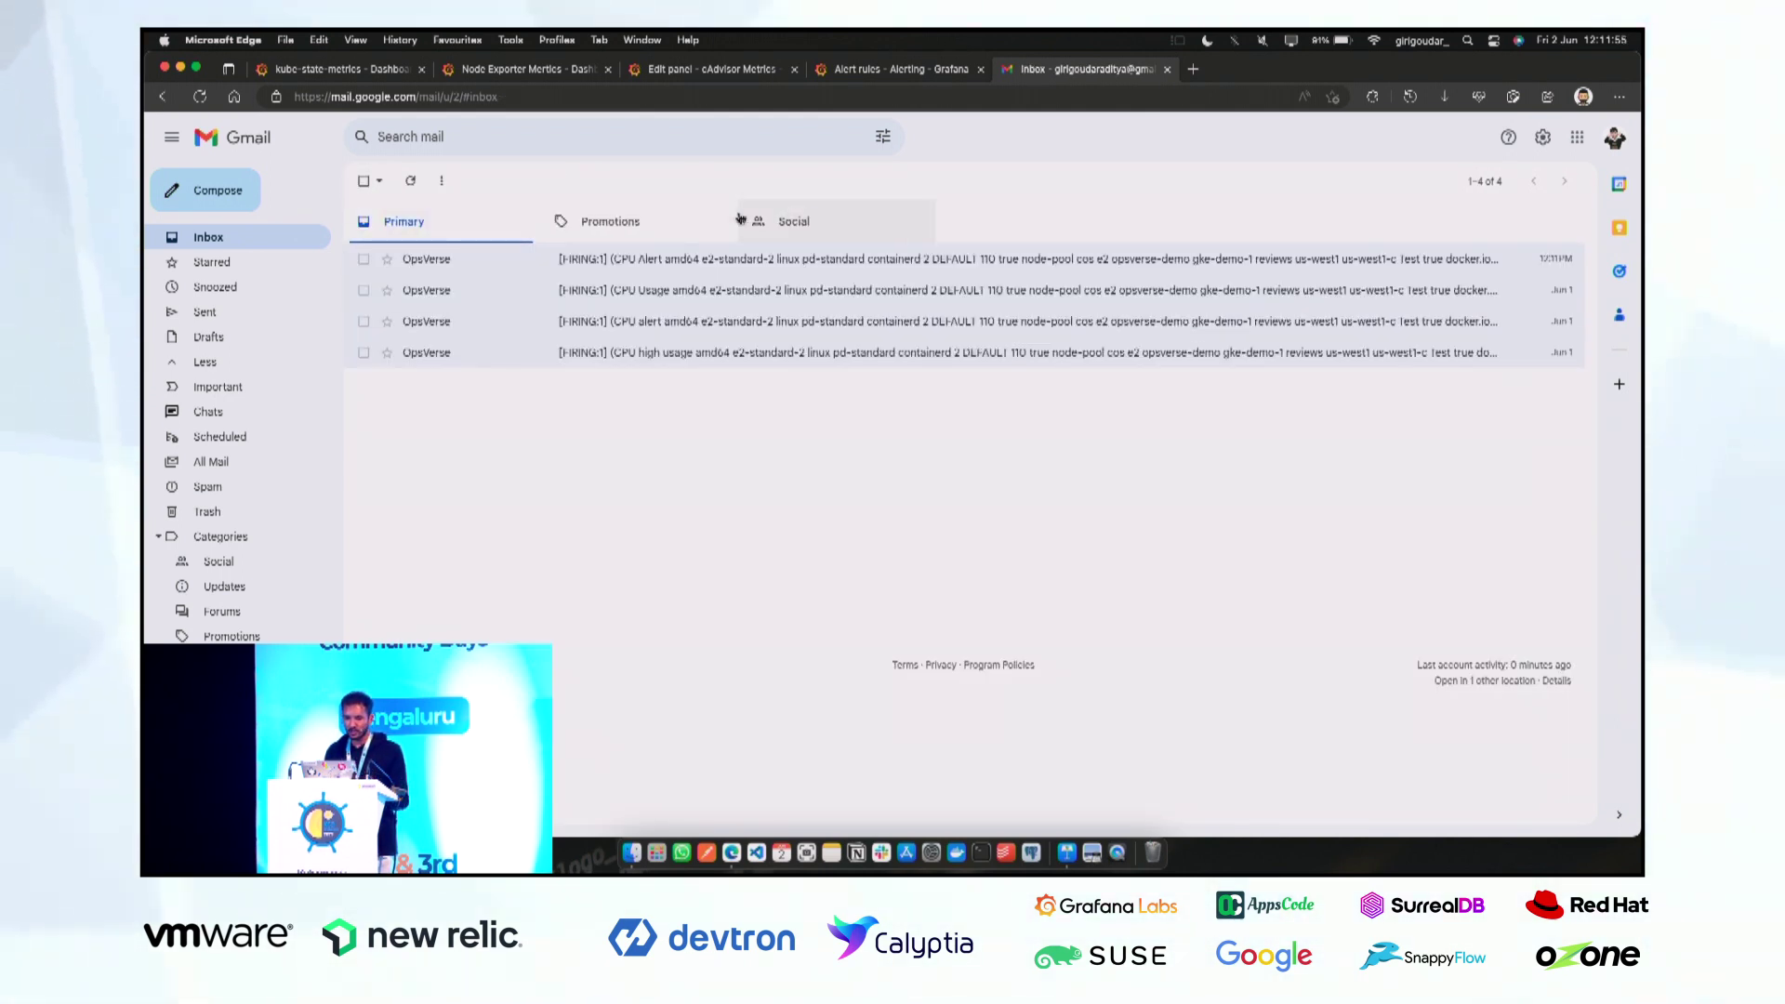